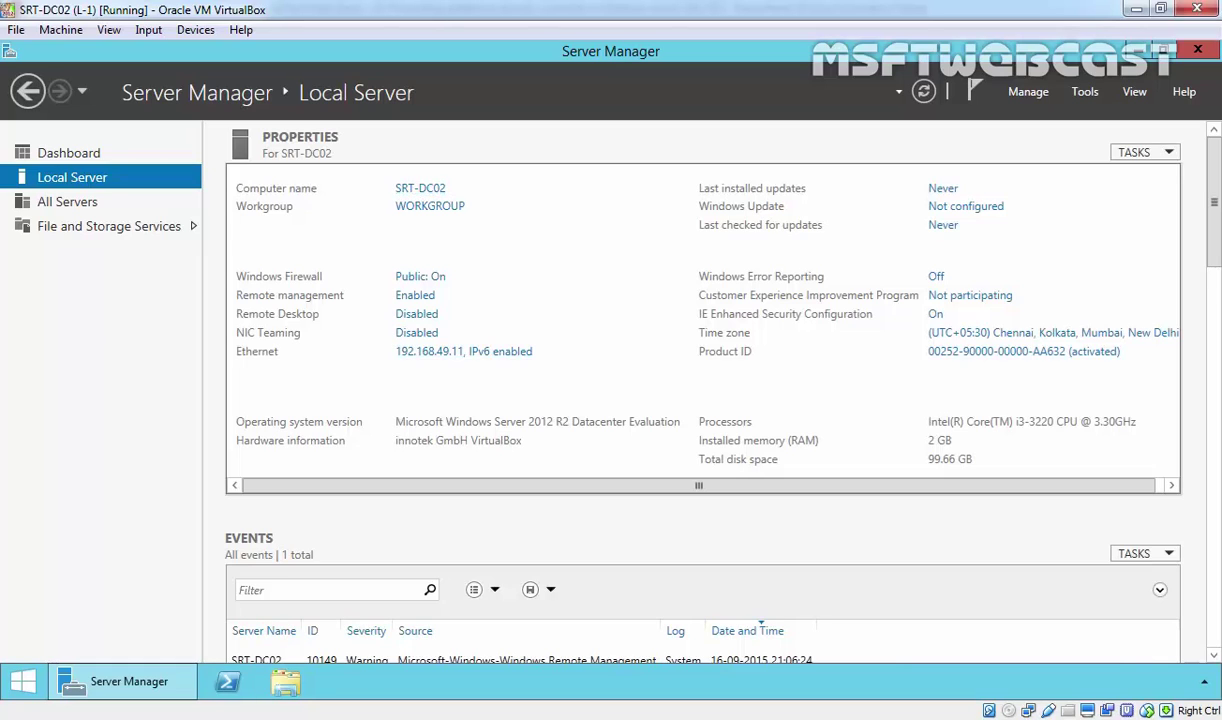
pyautogui.click(433, 358)
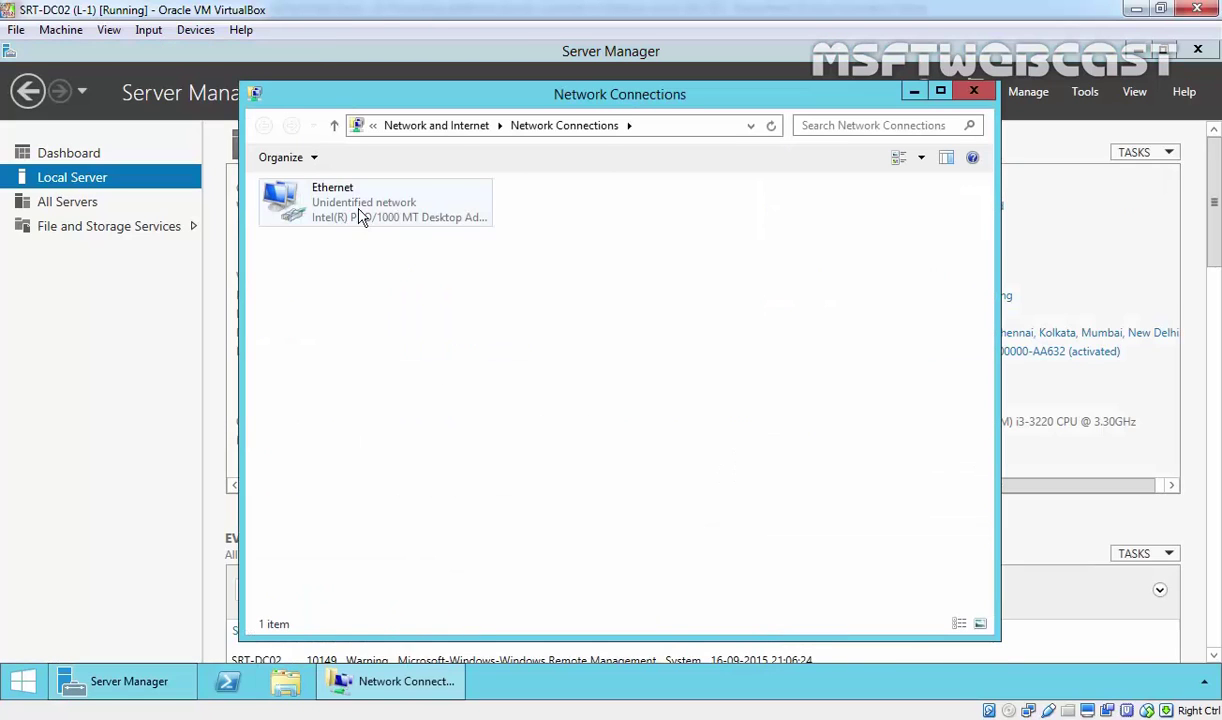
pyautogui.click(362, 215)
pyautogui.rightClick(362, 217)
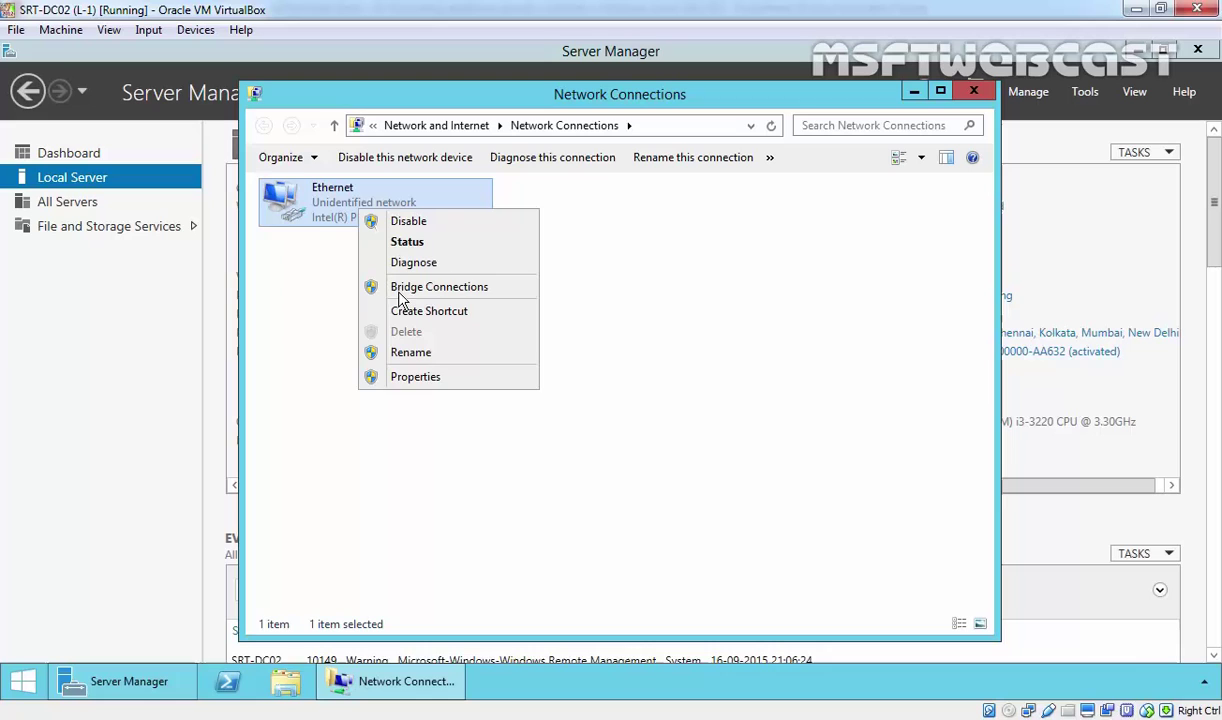
pyautogui.click(412, 374)
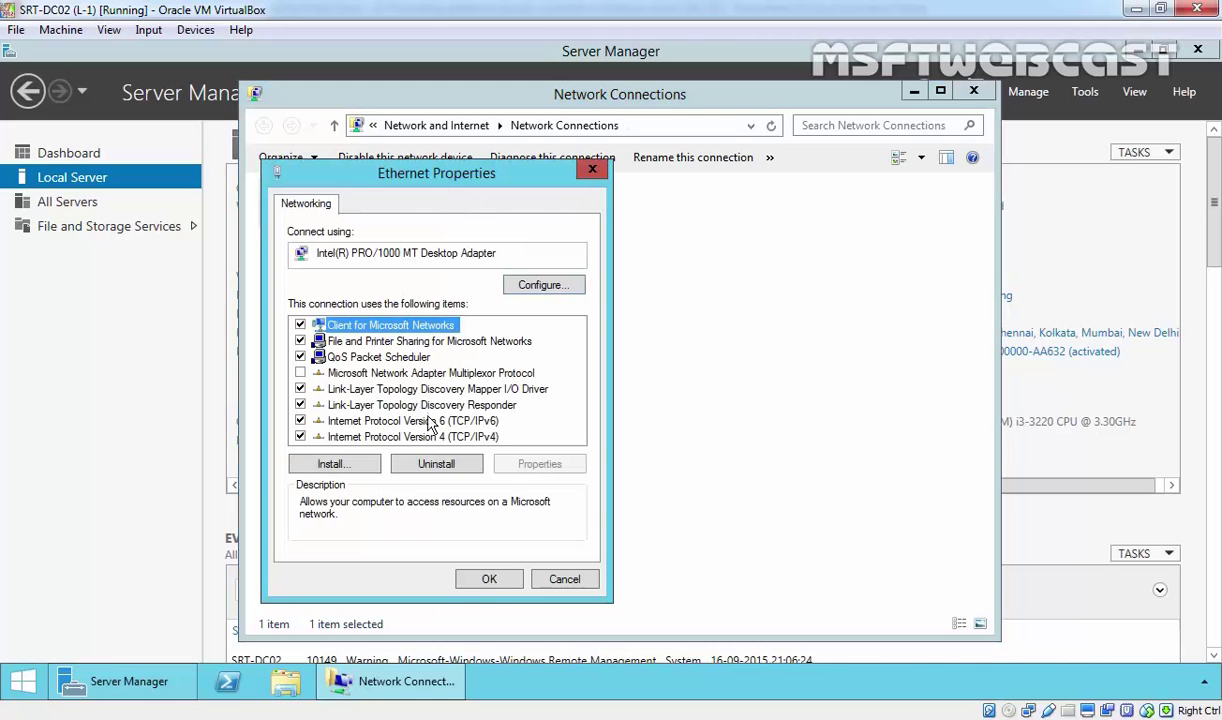
pyautogui.click(384, 436)
pyautogui.click(555, 463)
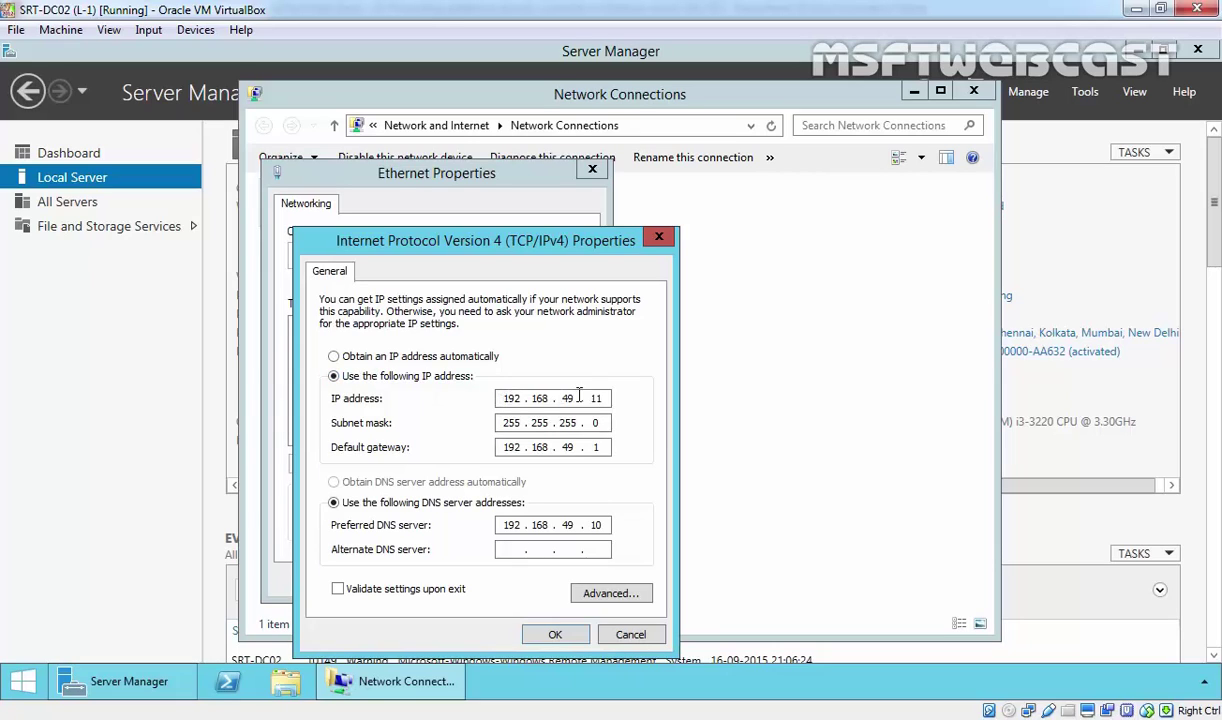
pyautogui.doubleClick(594, 525)
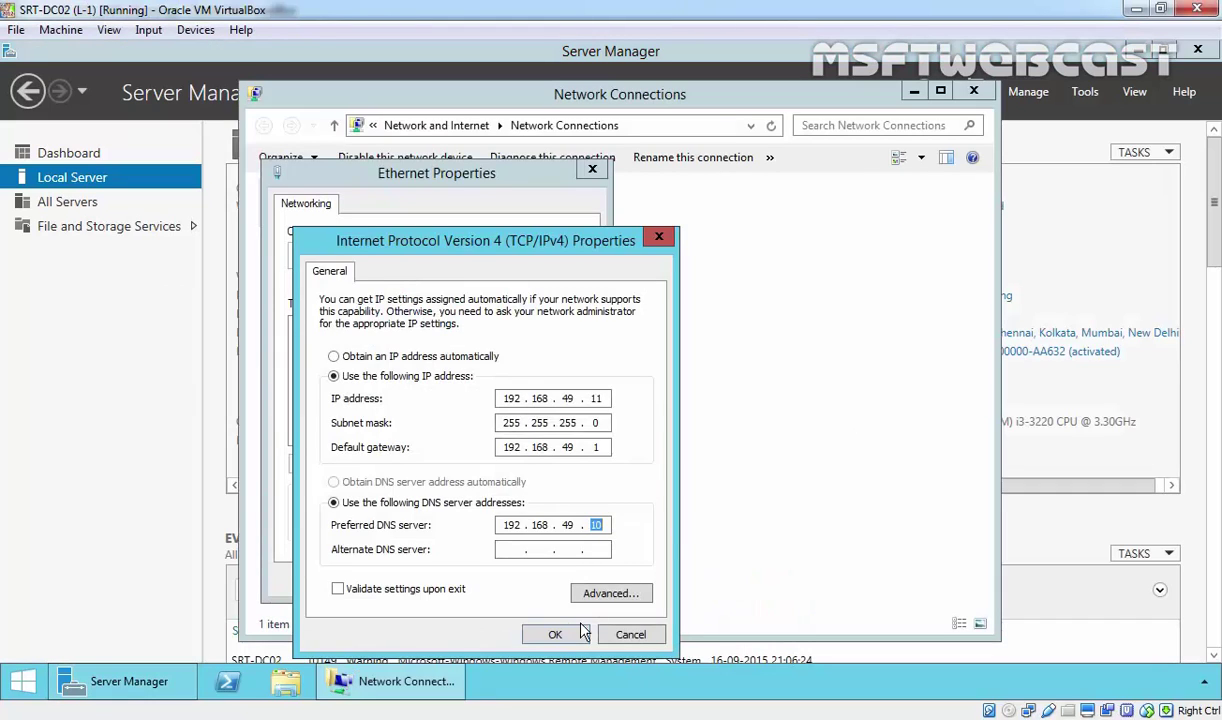
pyautogui.click(552, 633)
pyautogui.click(486, 577)
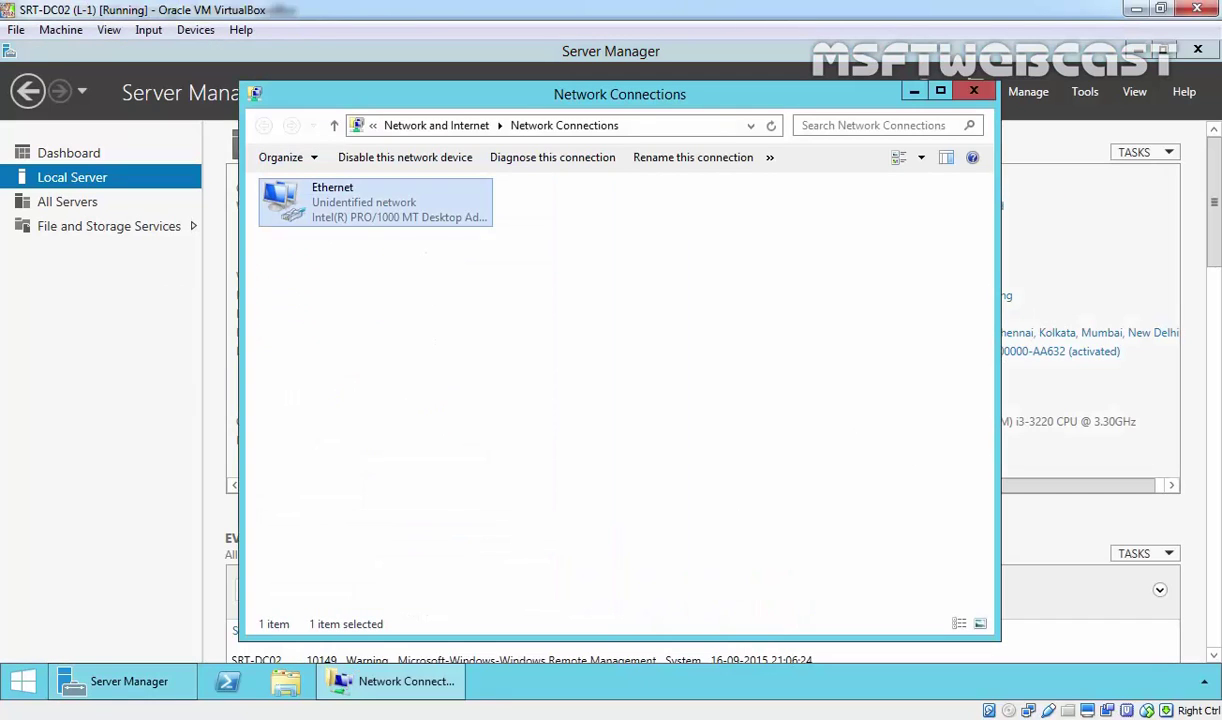
pyautogui.click(973, 91)
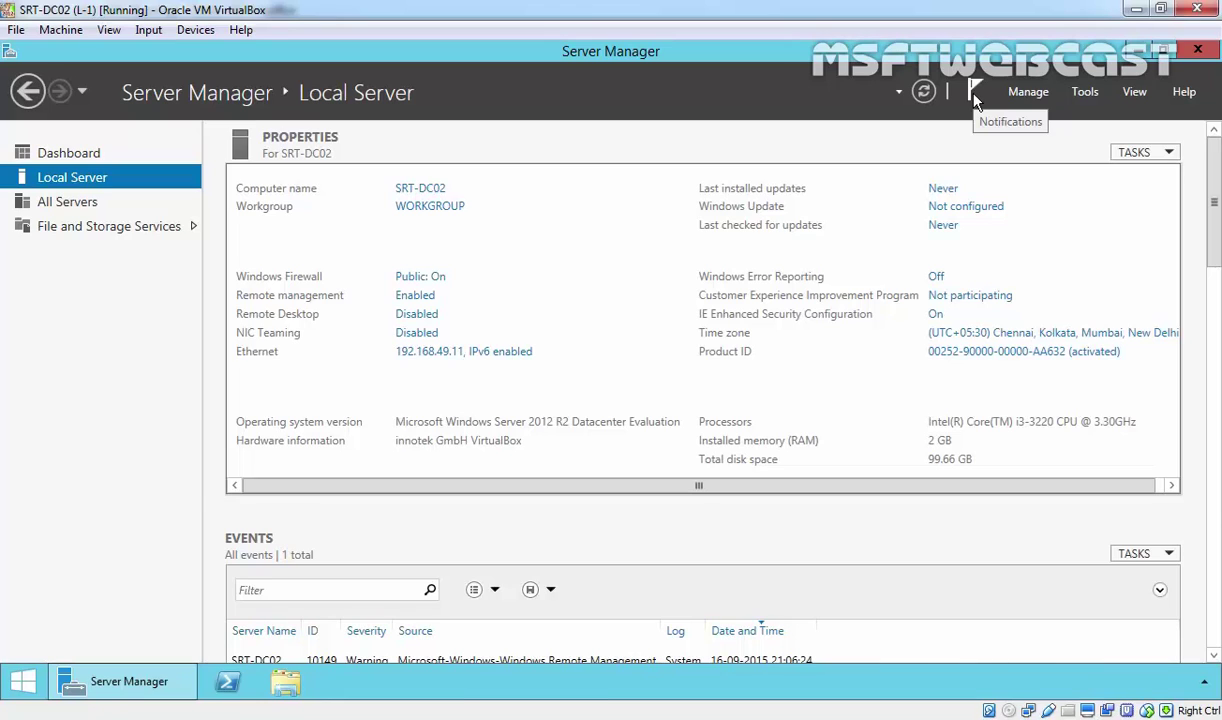
# Open a Command Prompt and ping the first domain controller at 192.168.49.10.
pyautogui.press('super+r')
pyautogui.write('cmd')
pyautogui.press('Return')
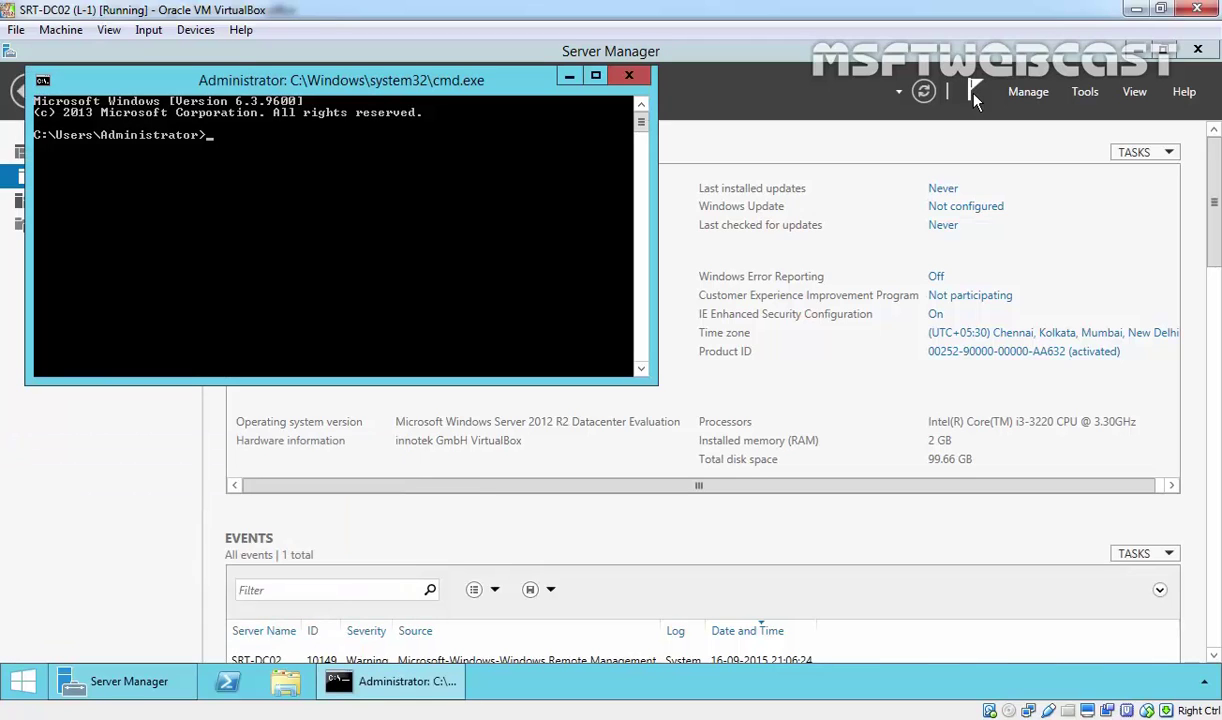
pyautogui.write('ping 192.168.49.10')
pyautogui.press('Return')
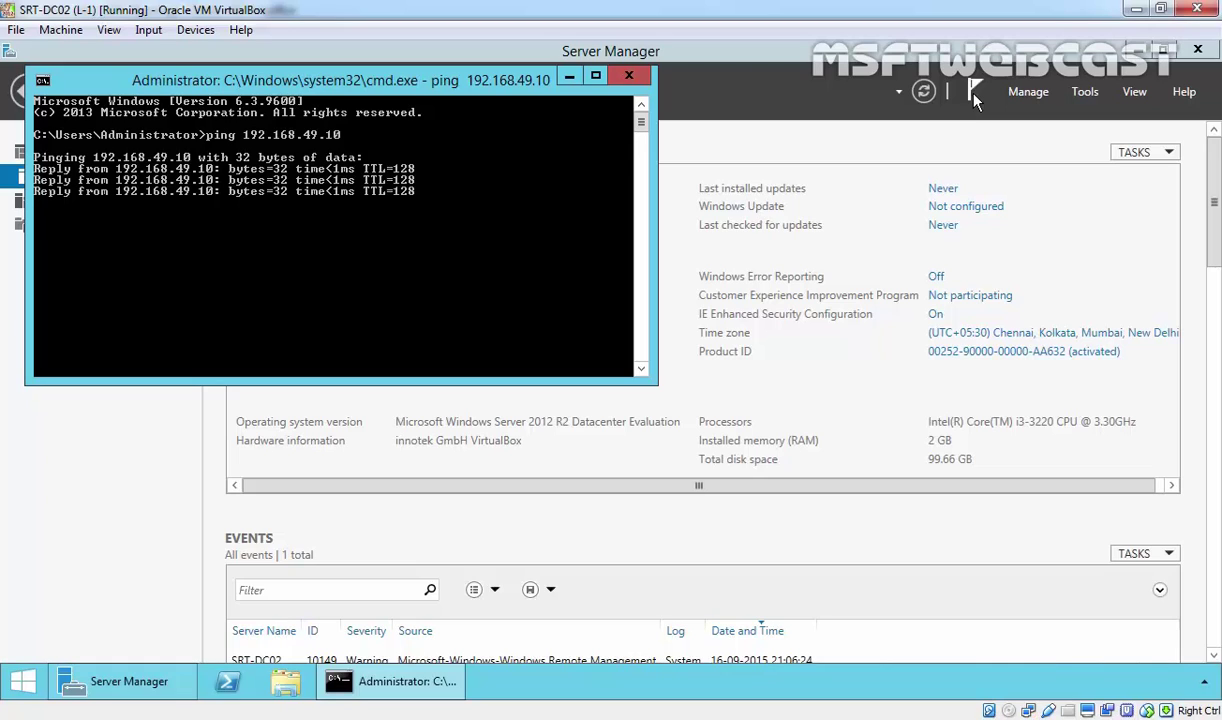
# Run nslookup to confirm srt-dc01.mylab.local is the default DNS server, then close the prompt.
pyautogui.write('nslookup')
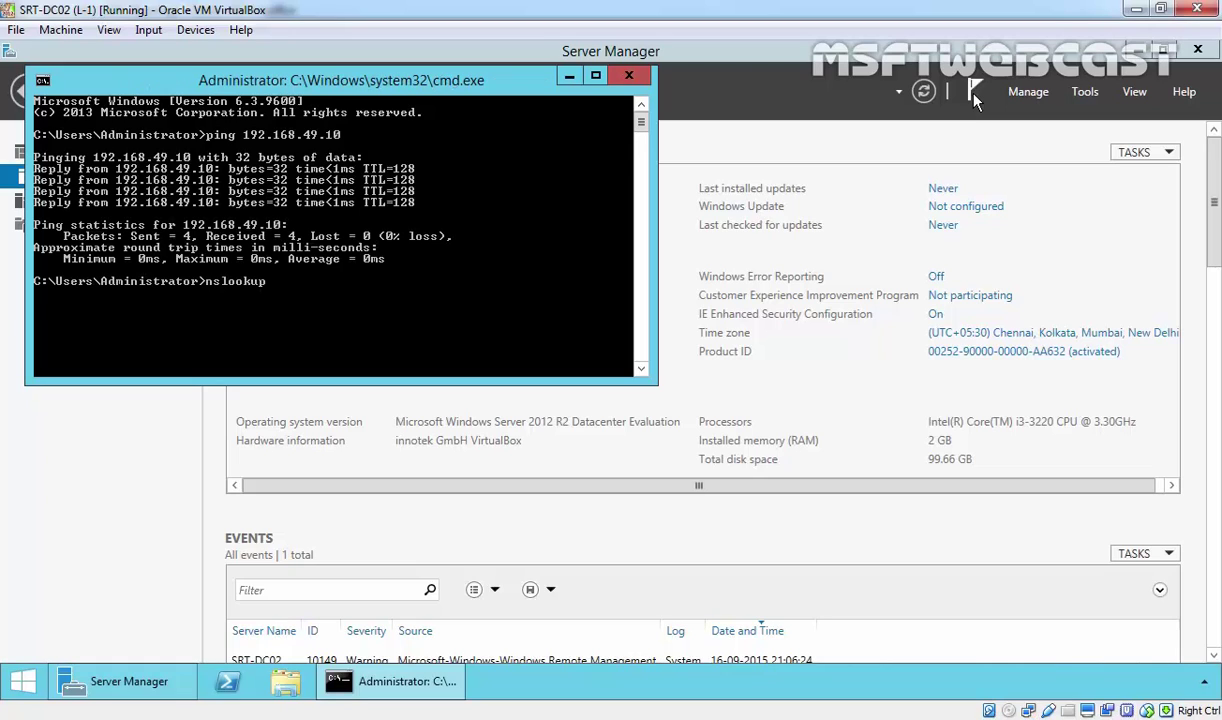
pyautogui.press('Return')
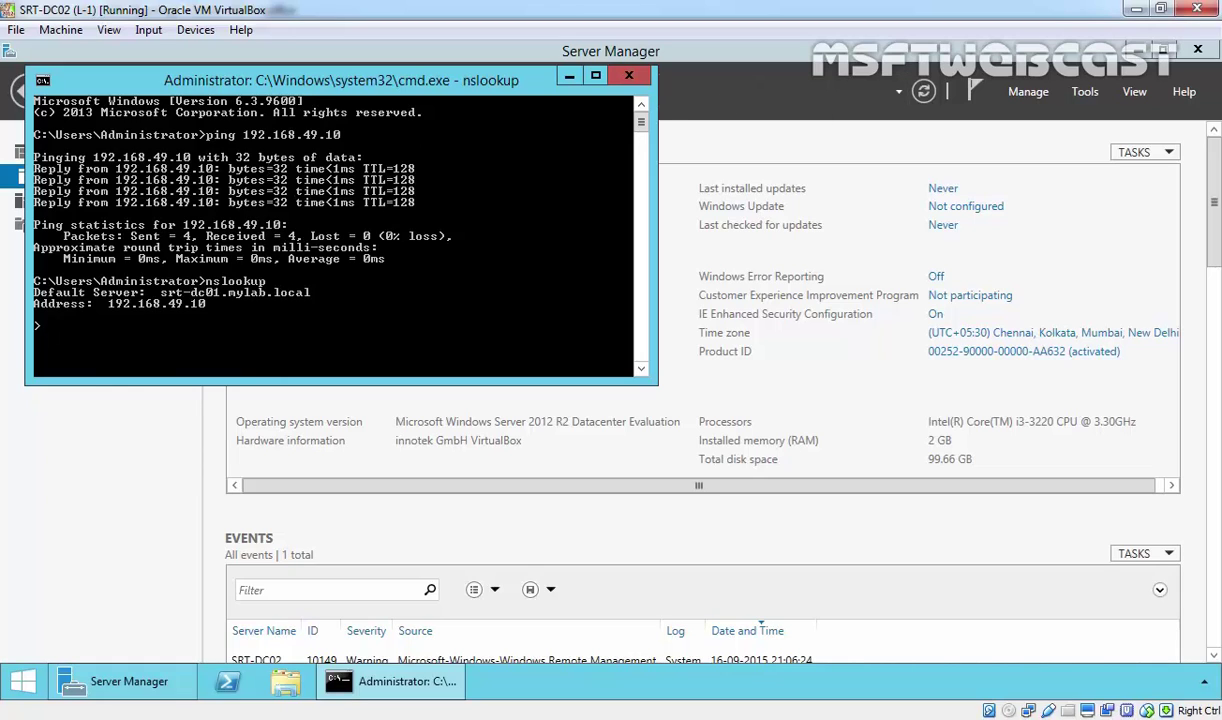
pyautogui.click(628, 76)
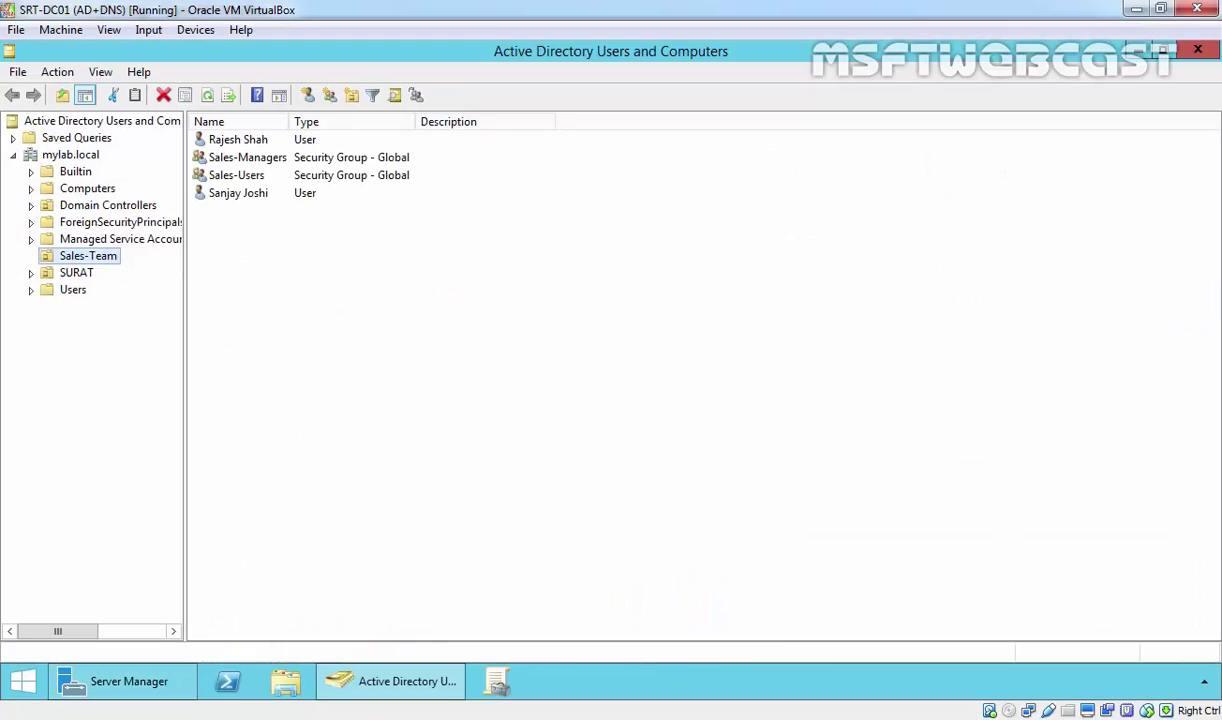
# Confirm mylab.local's domain functional level is Windows Server 2012 R2, then enter domain.msc in Run.
pyautogui.click(80, 157)
pyautogui.rightClick(81, 157)
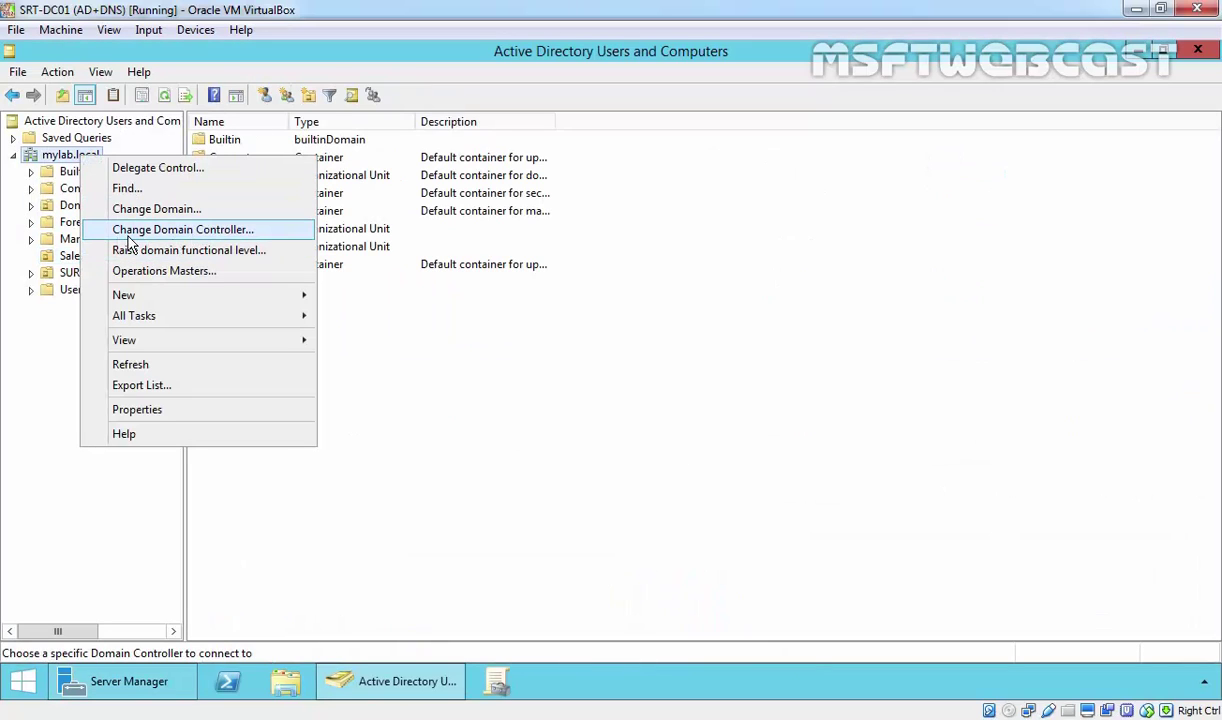
pyautogui.click(138, 251)
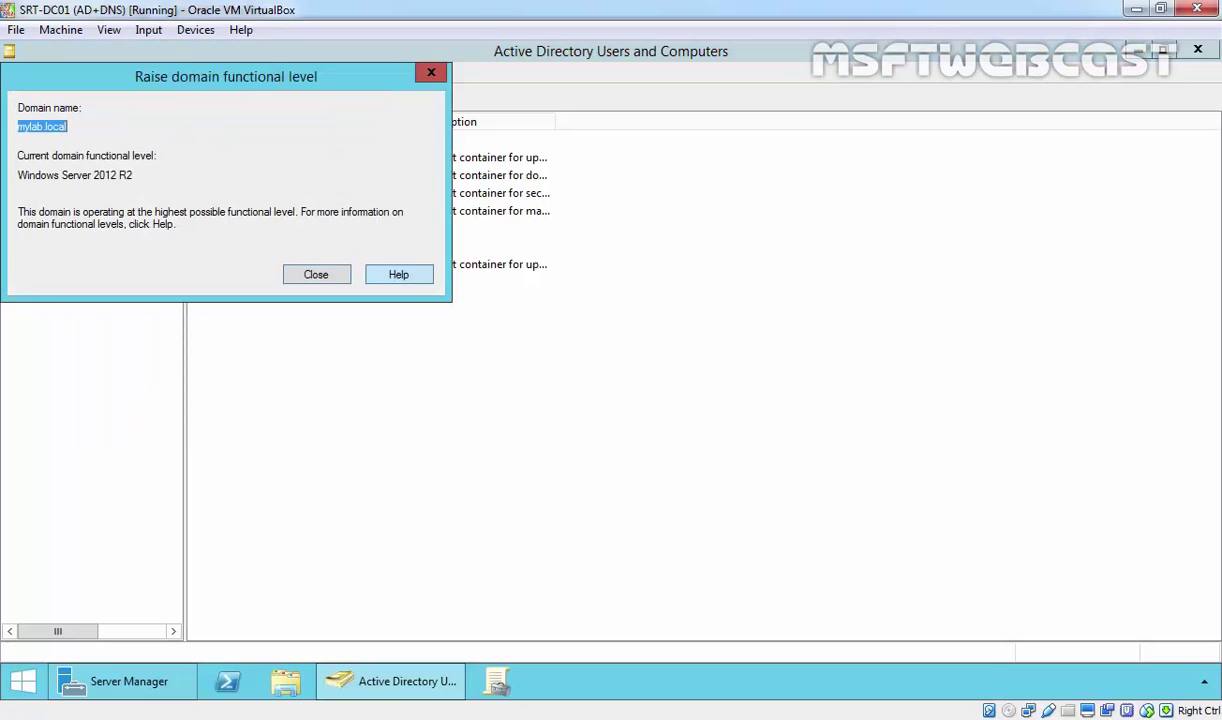
pyautogui.moveTo(92, 175); pyautogui.dragTo(141, 175)
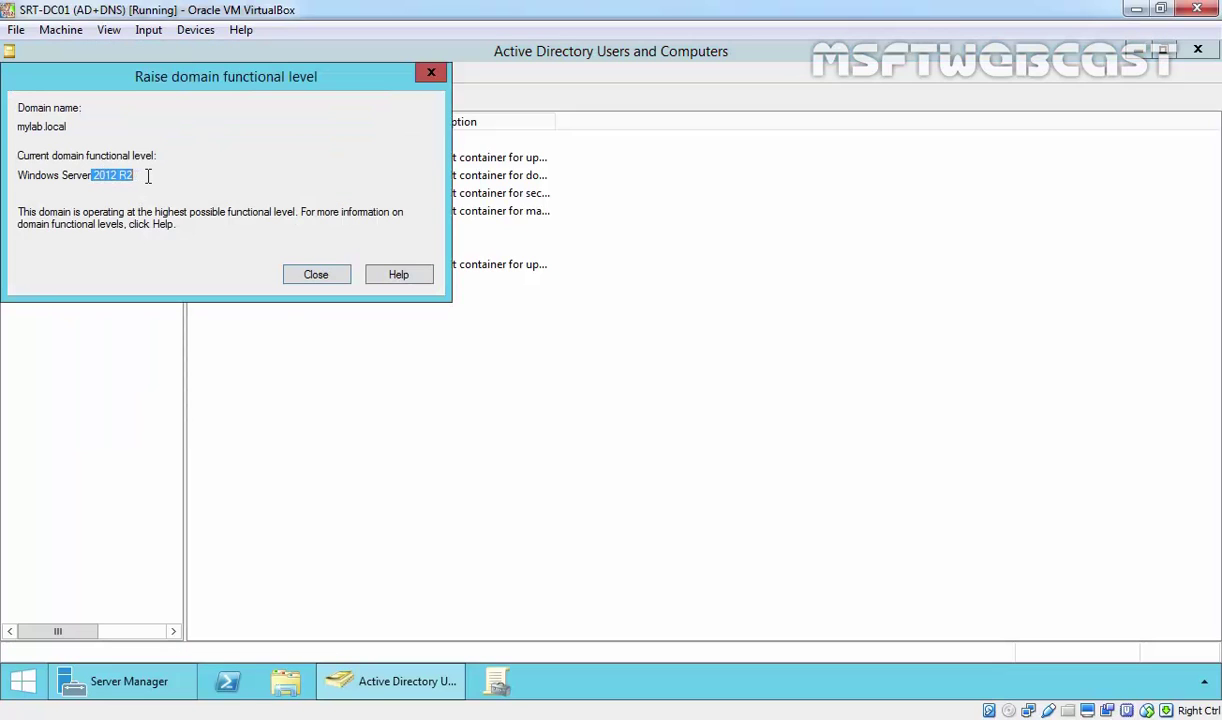
pyautogui.click(308, 276)
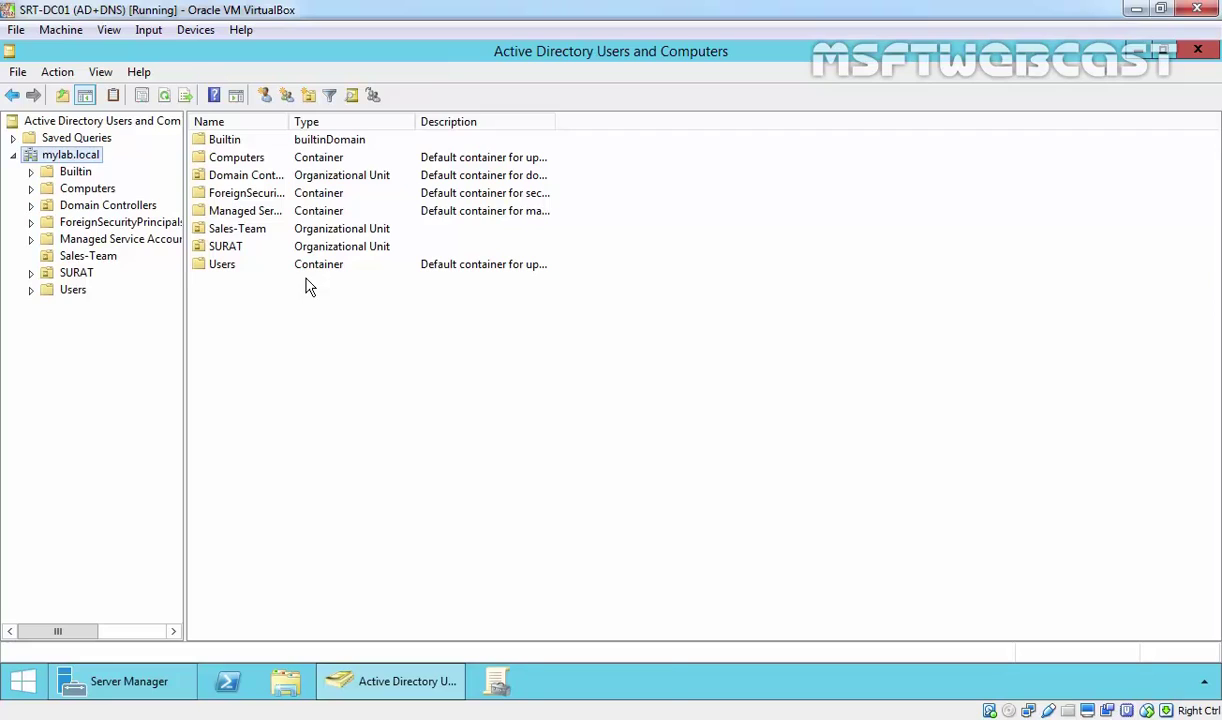
pyautogui.press('super+r')
pyautogui.write('domai')
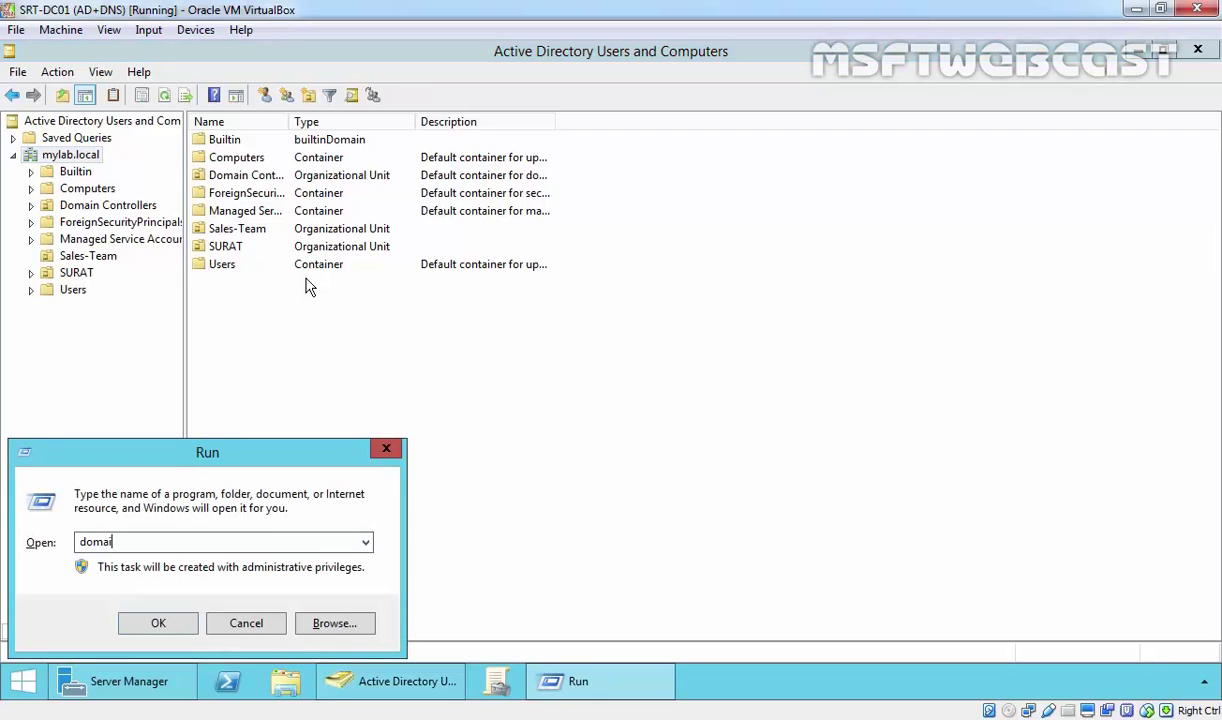
pyautogui.write('n.msc')
# In Domains and Trusts, confirm the forest level is Windows Server 2012 R2, then return to SRT-DC02.
pyautogui.press('Return')
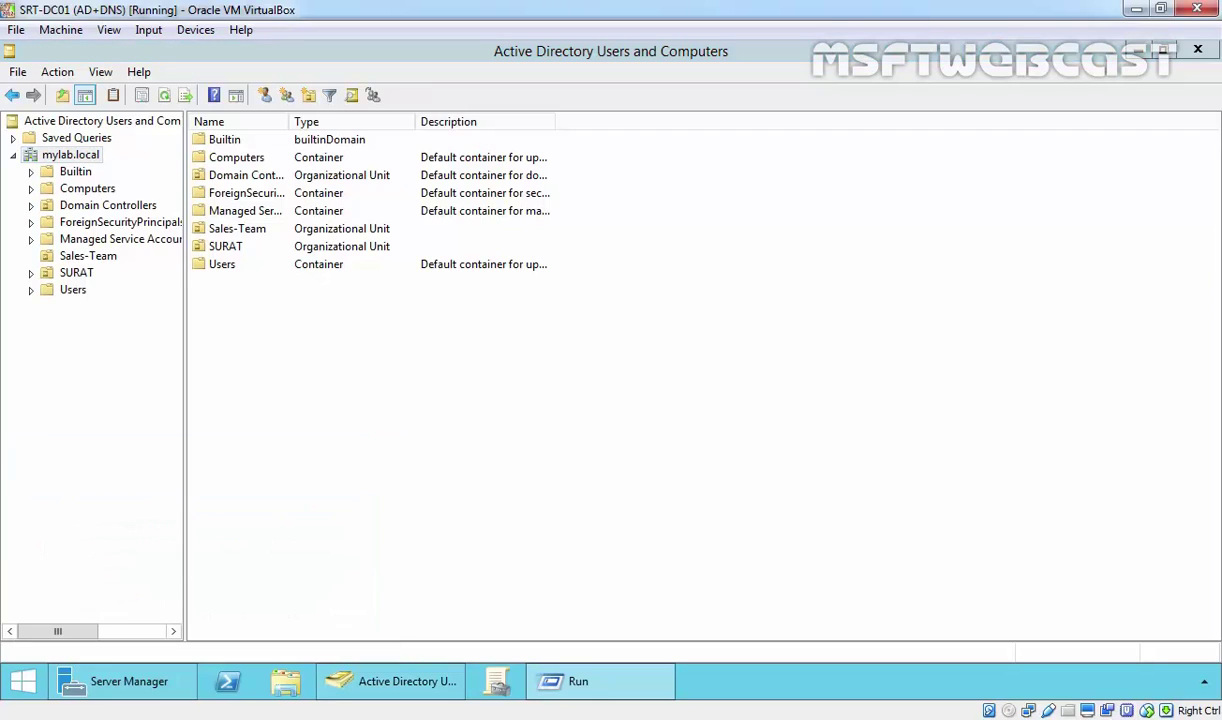
pyautogui.rightClick(140, 150)
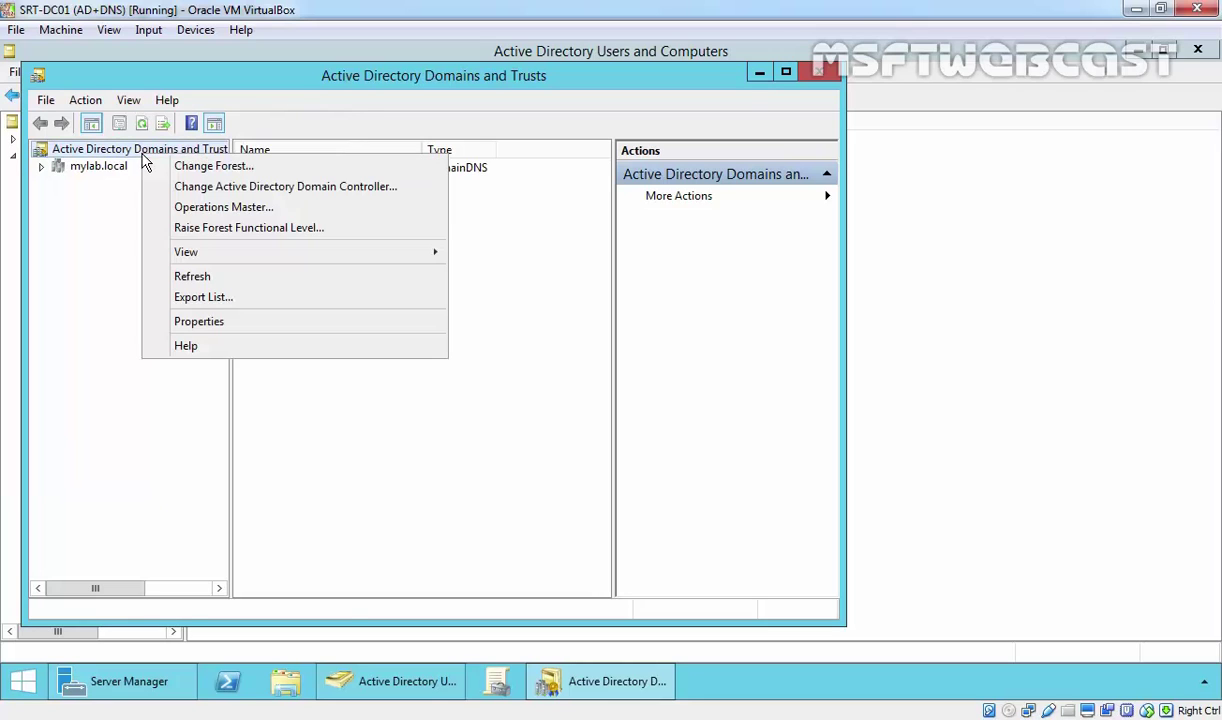
pyautogui.click(193, 229)
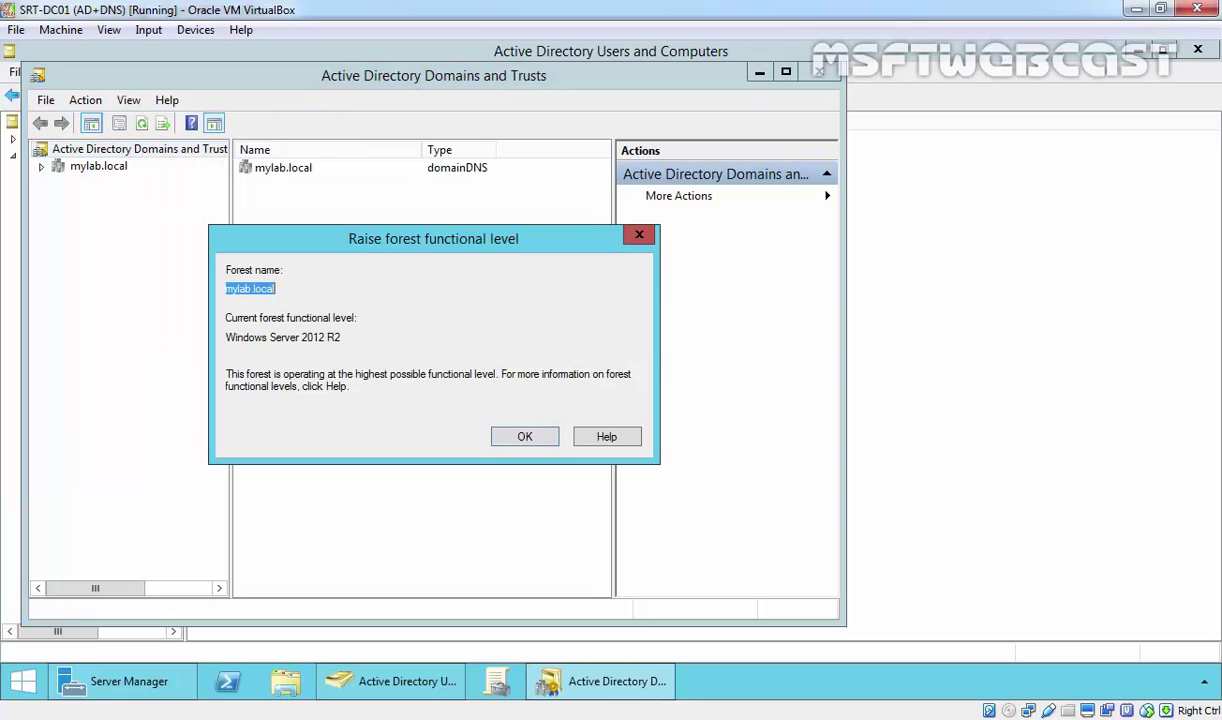
pyautogui.moveTo(337, 337); pyautogui.dragTo(204, 318)
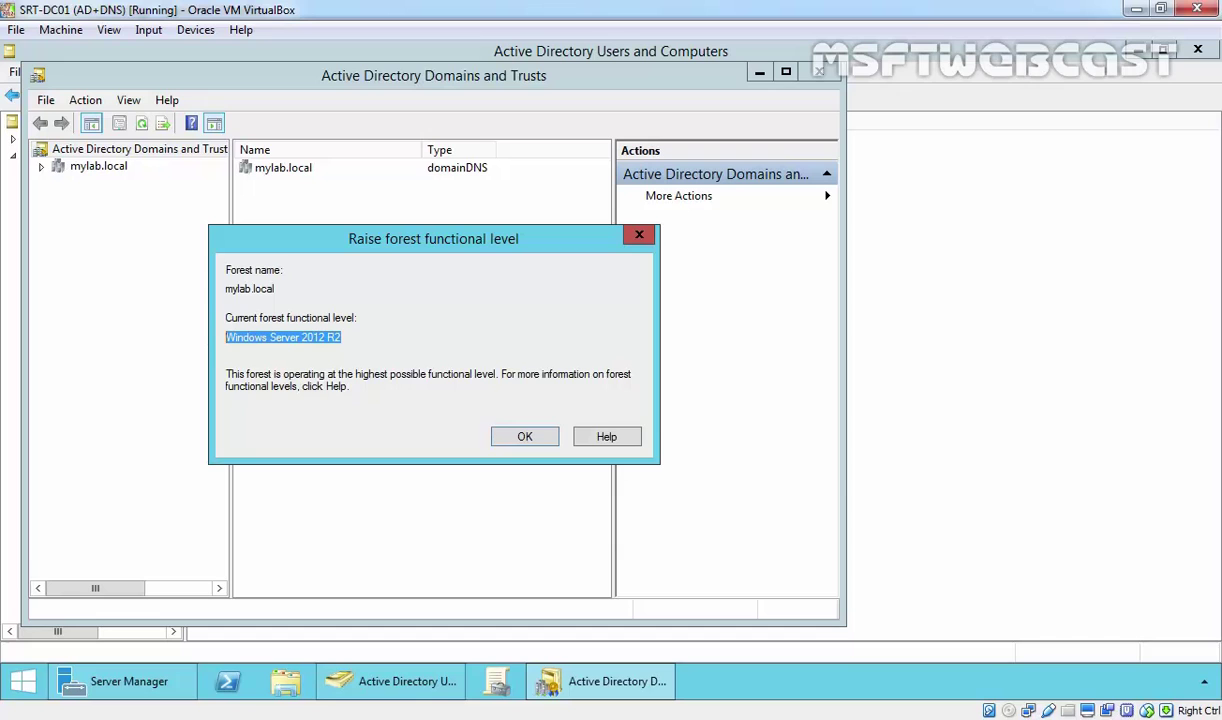
pyautogui.click(512, 437)
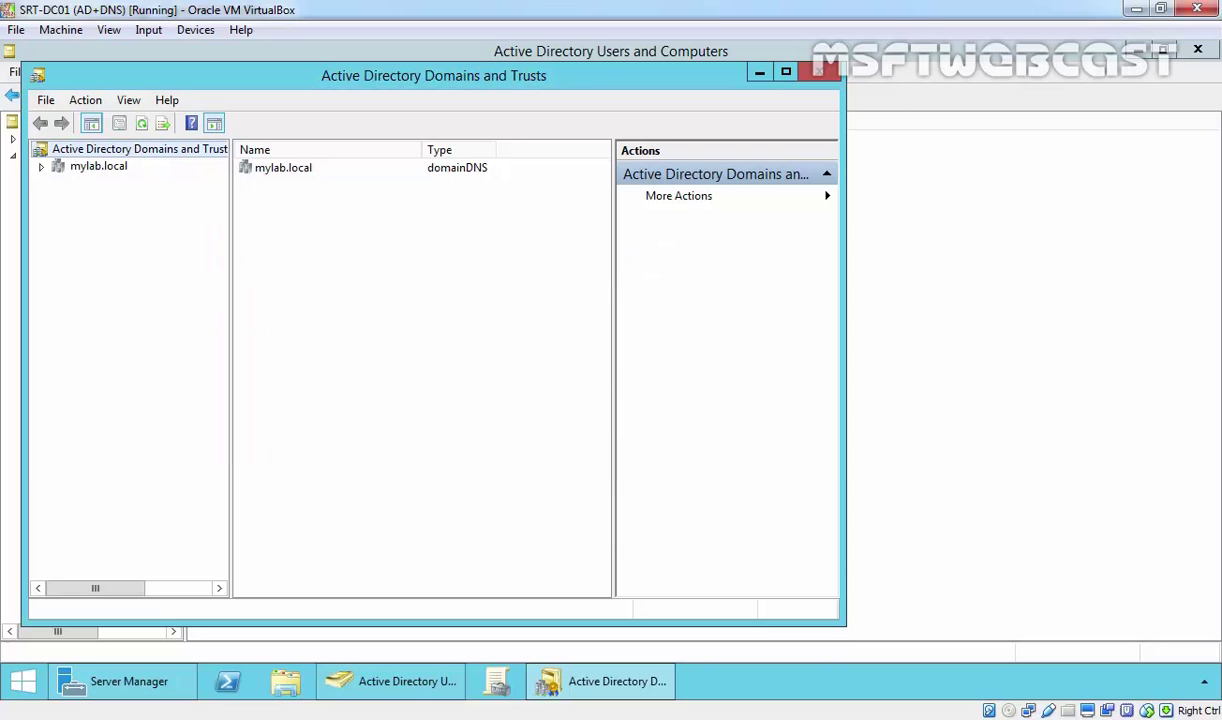
pyautogui.click(818, 71)
pyautogui.hotkey('alt', 'Tab')
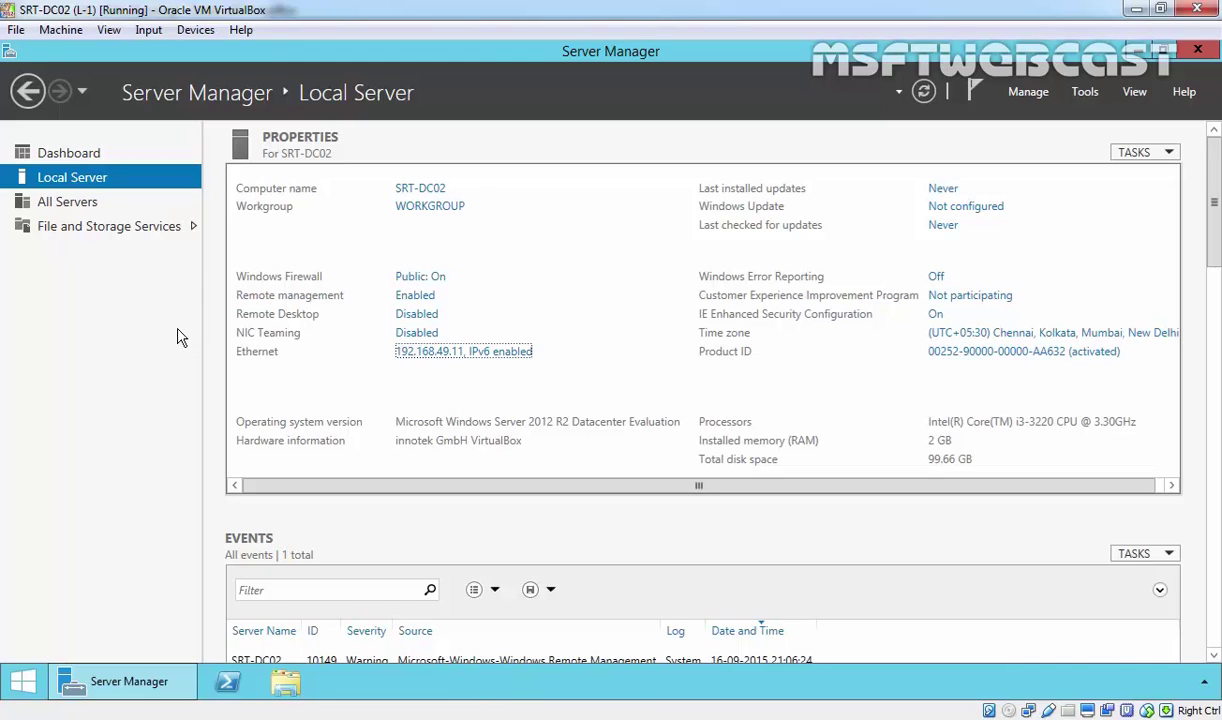
# Start a role-based Add Roles and Features installation with SRT-DC02 as the destination server.
pyautogui.click(88, 158)
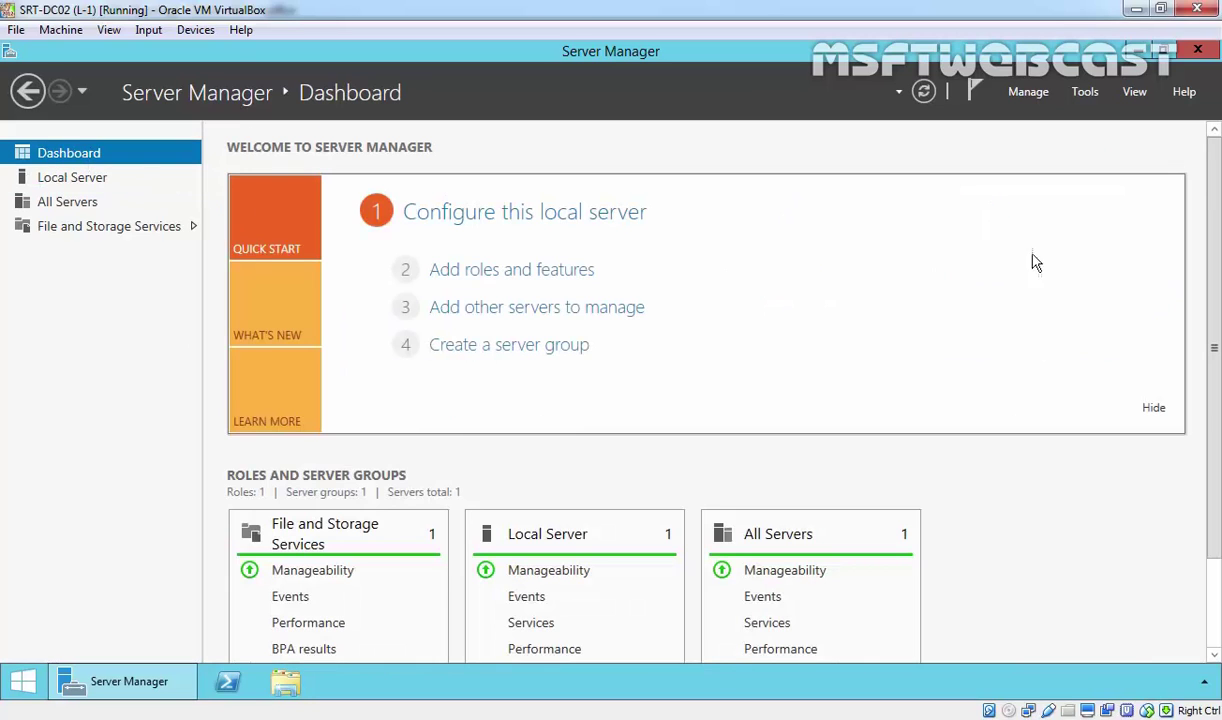
pyautogui.click(485, 270)
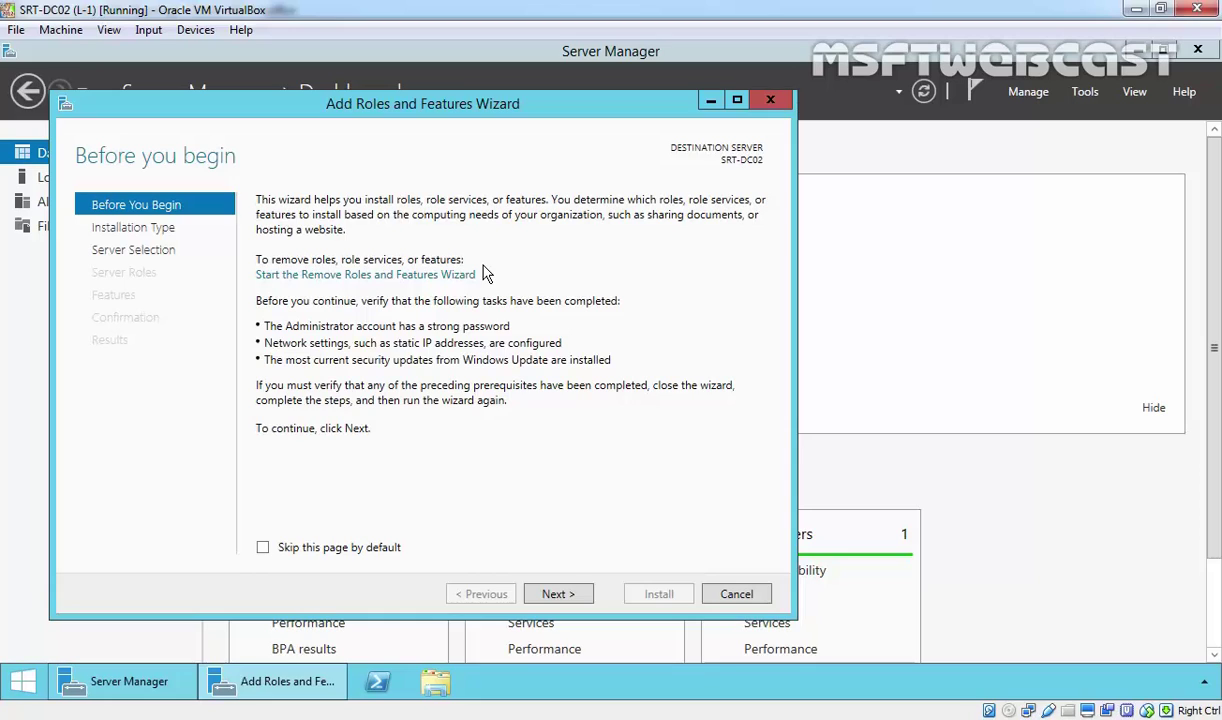
pyautogui.click(574, 588)
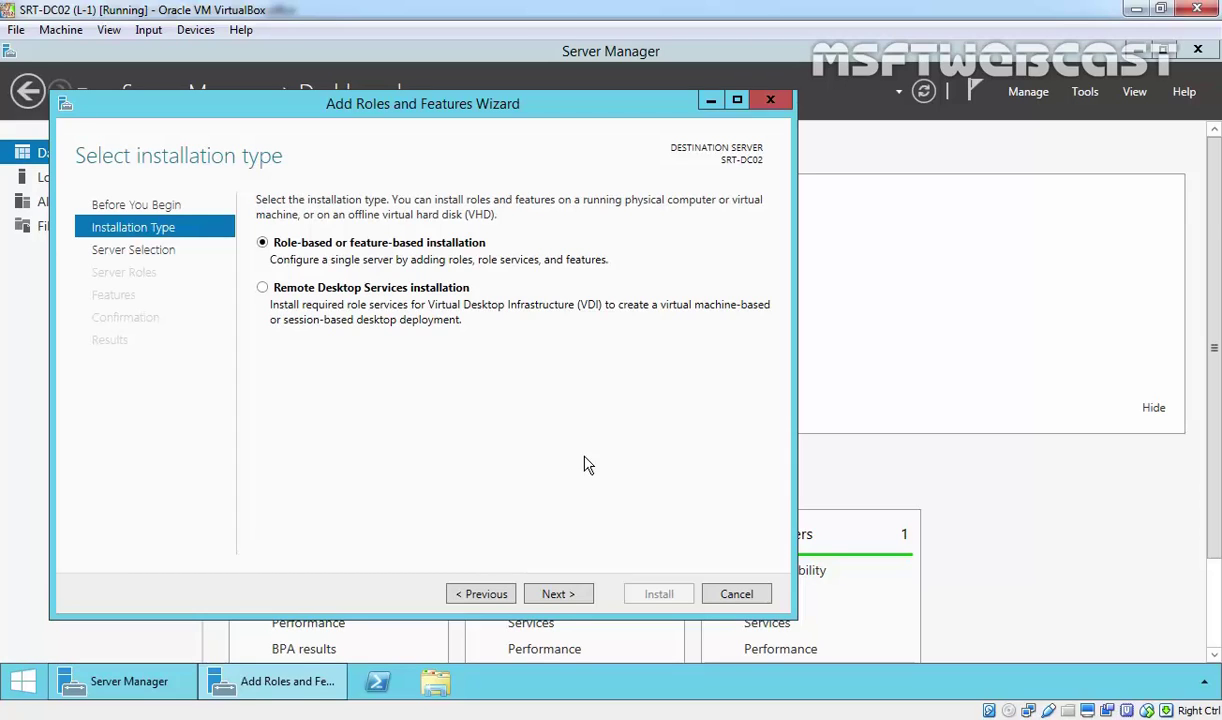
pyautogui.click(555, 597)
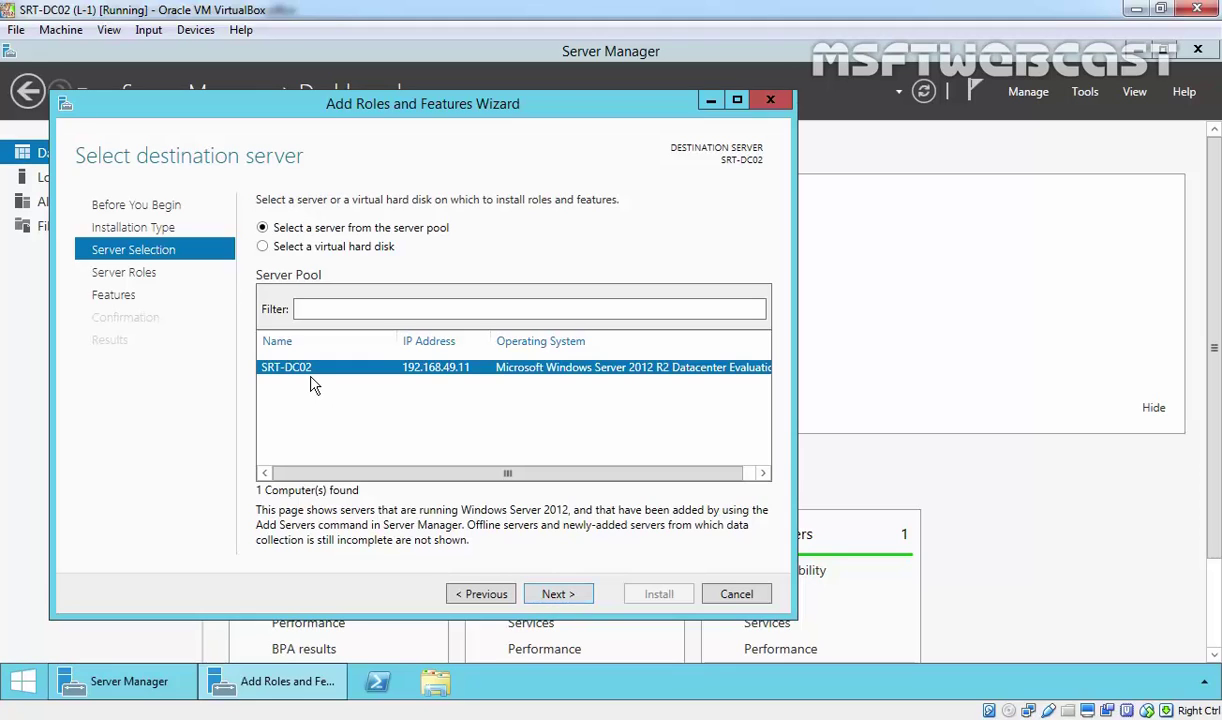
pyautogui.click(559, 595)
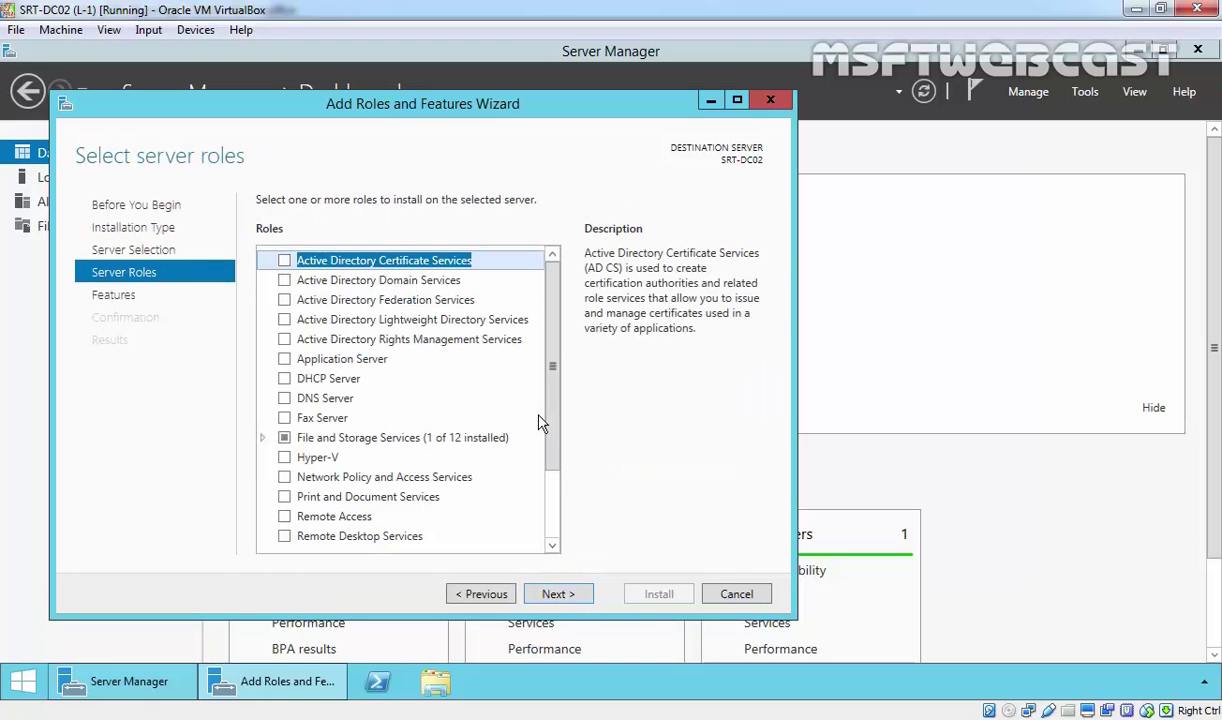
# Tick Active Directory Domain Services, accept its required features, and continue to Features.
pyautogui.click(395, 284)
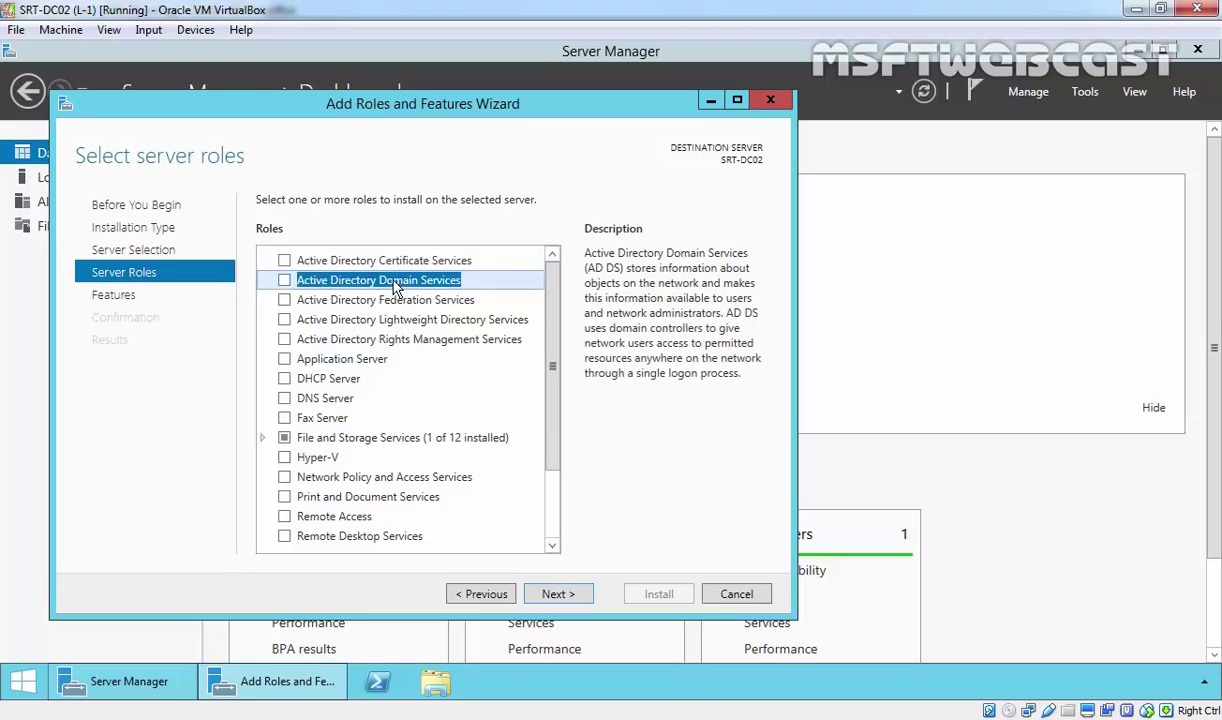
pyautogui.click(285, 282)
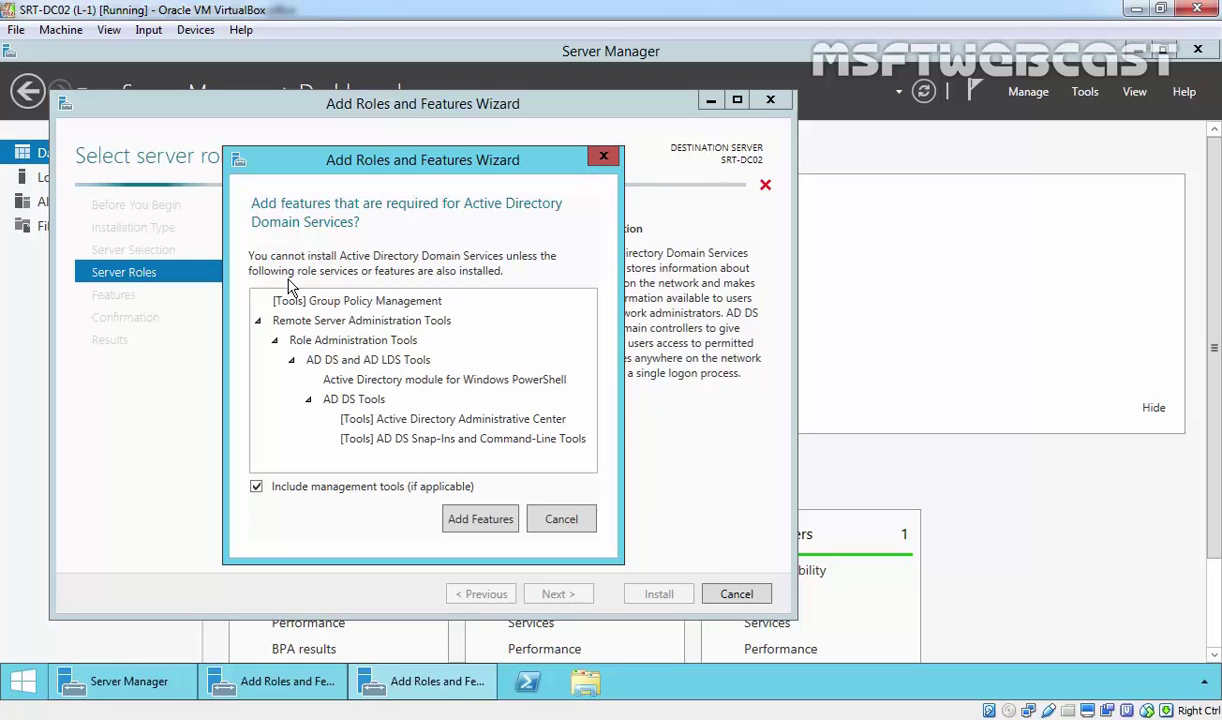
pyautogui.click(477, 518)
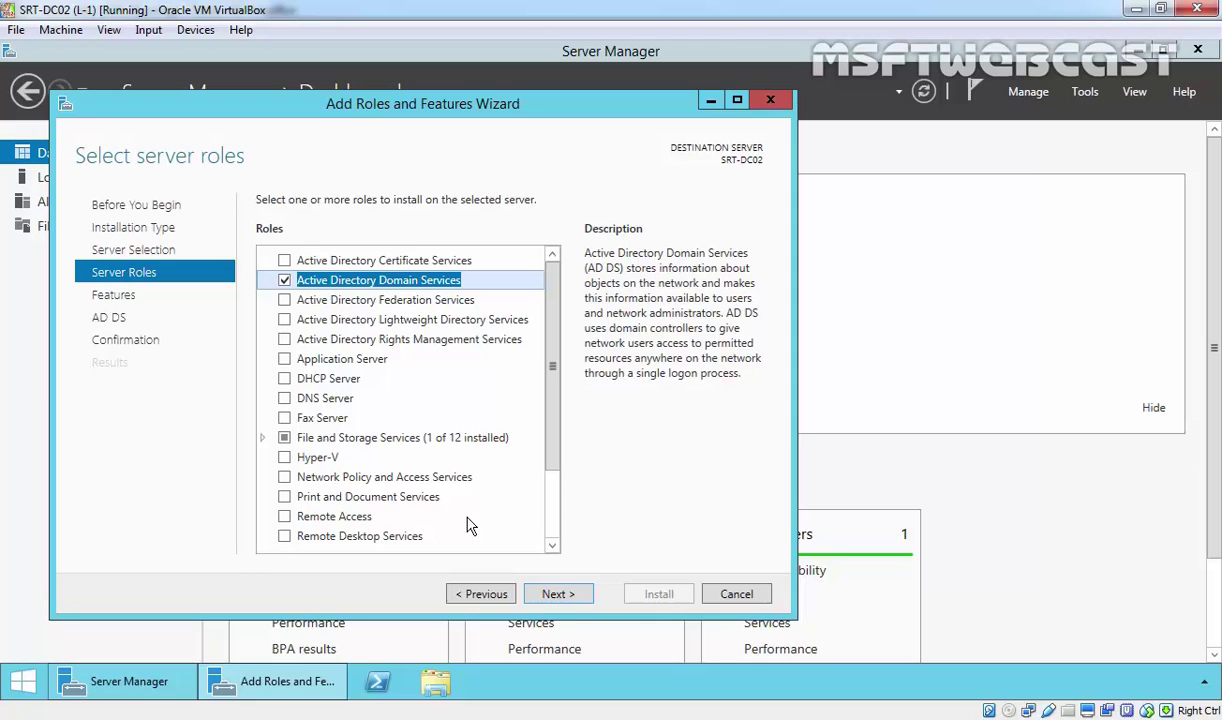
pyautogui.click(560, 594)
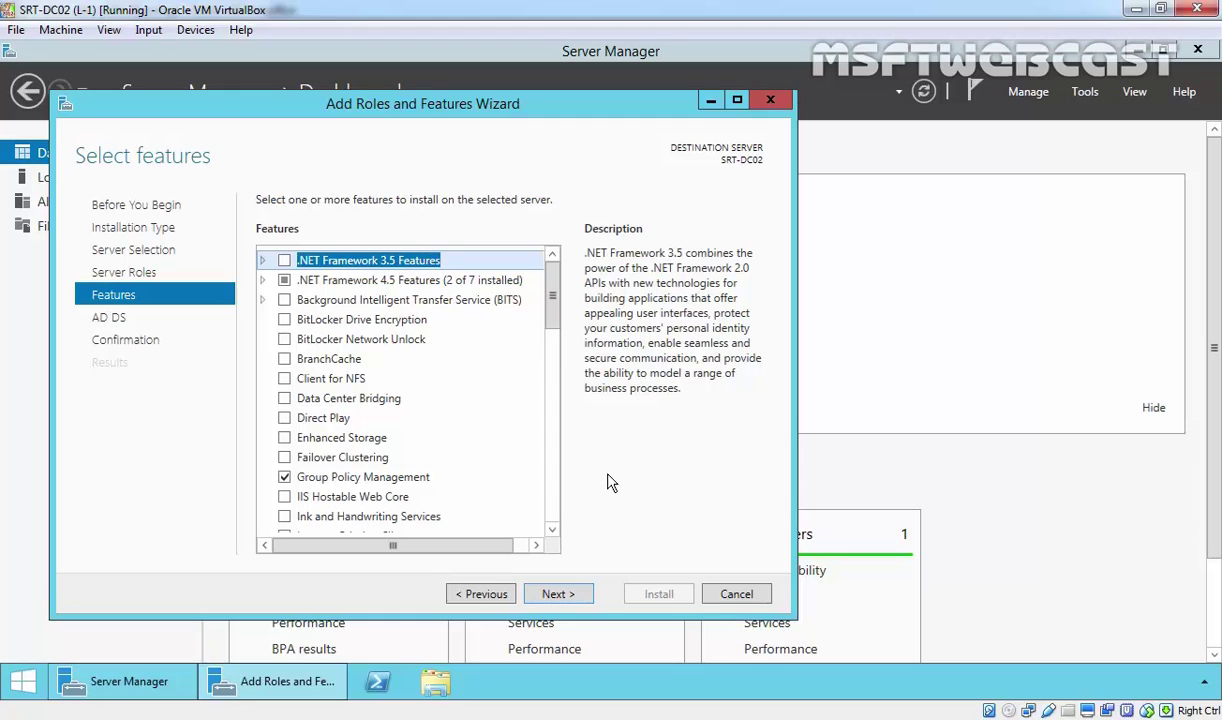
# Pass the Features and AD DS pages and install AD DS on SRT-DC02.
pyautogui.click(558, 594)
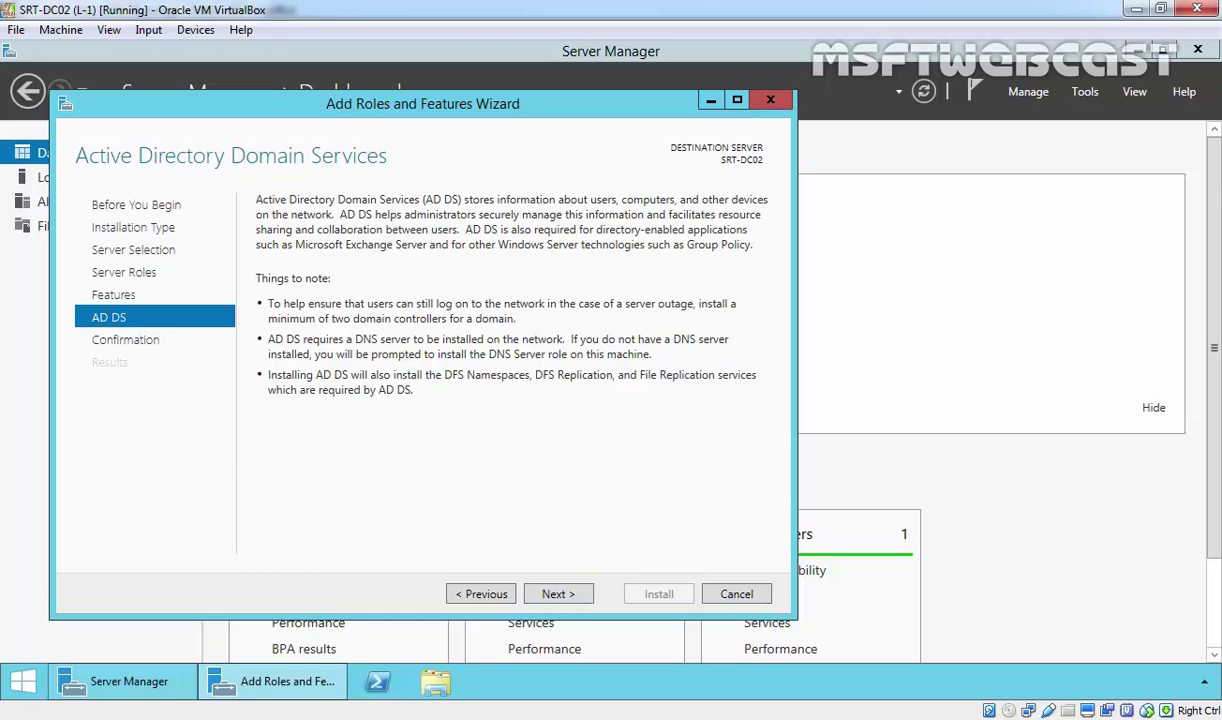
pyautogui.click(531, 594)
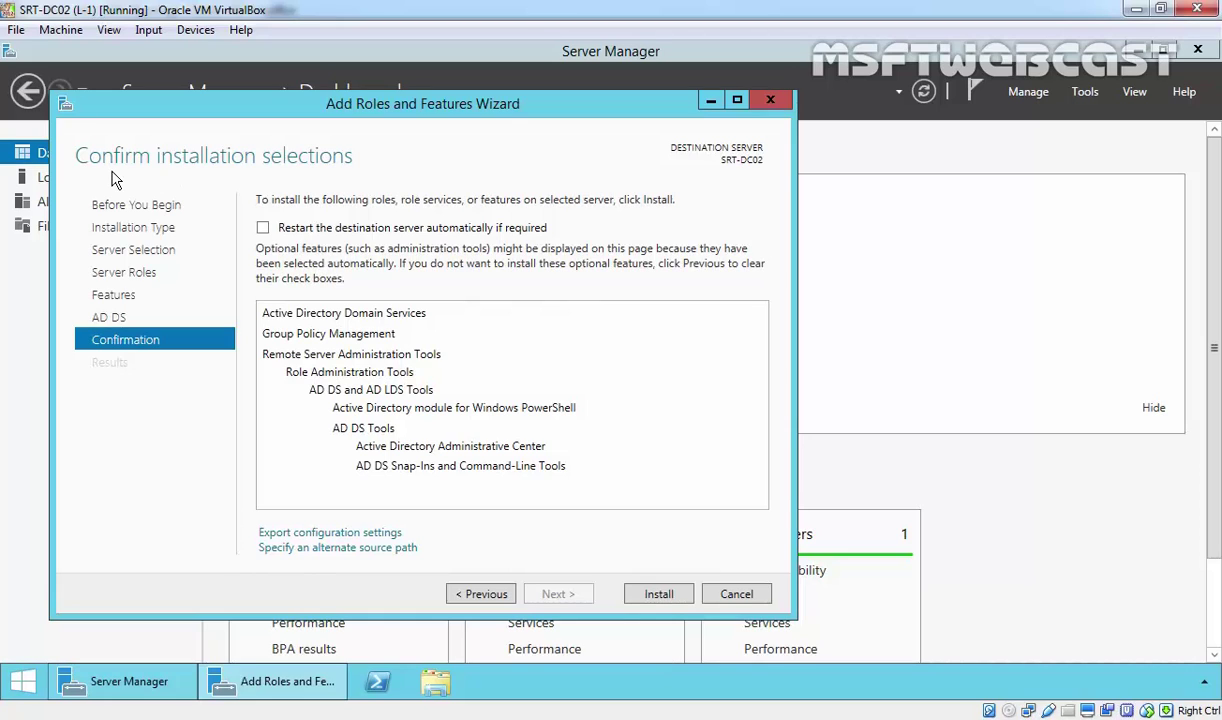
pyautogui.click(640, 594)
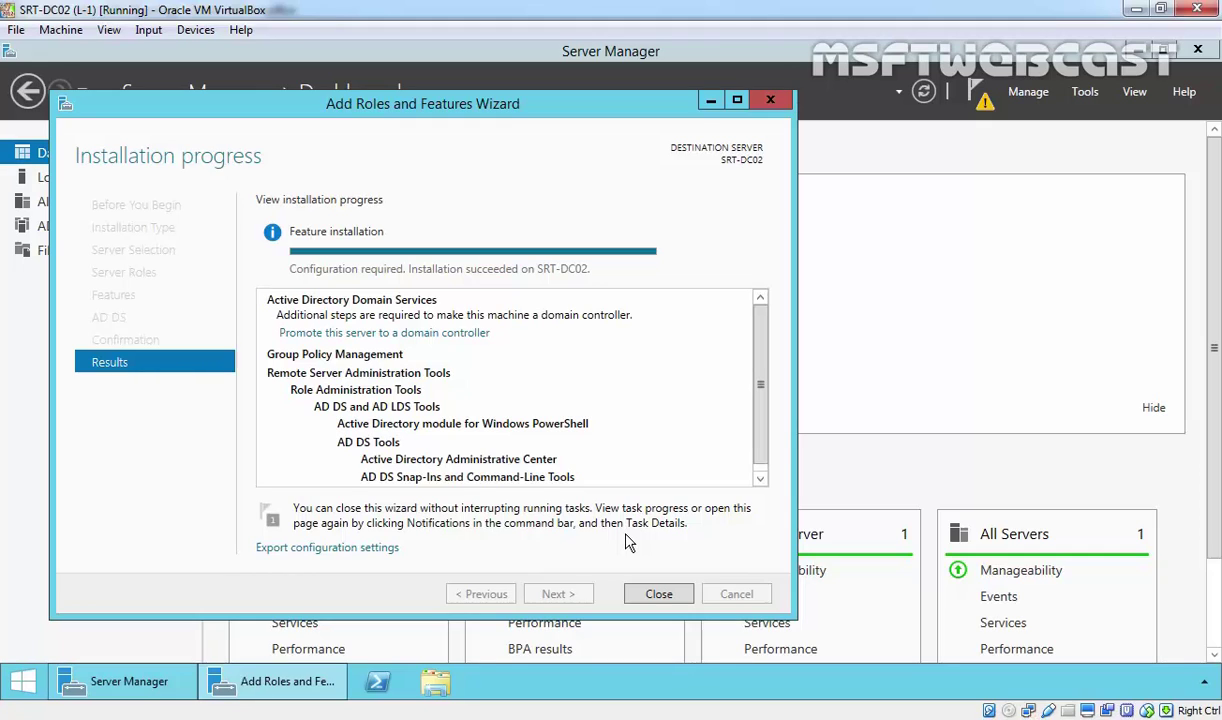
# Start promoting the server and enter mylab.local as the existing domain to join.
pyautogui.click(324, 335)
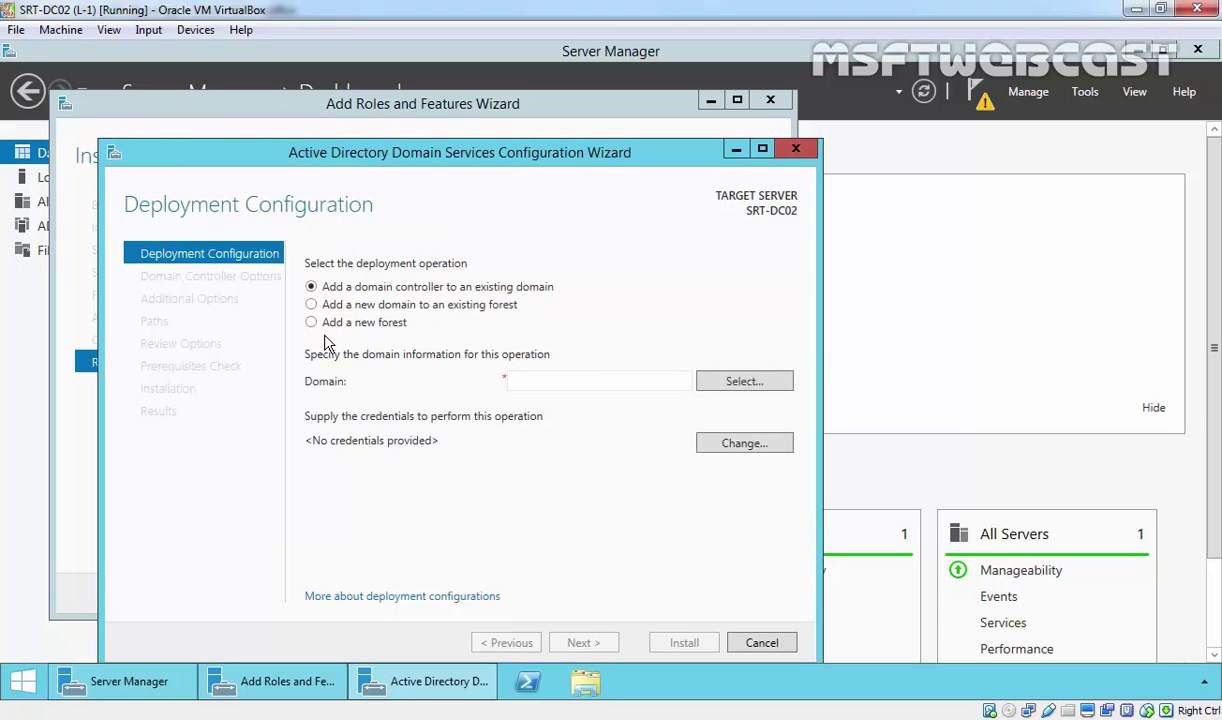
pyautogui.moveTo(355, 162); pyautogui.dragTo(365, 102)
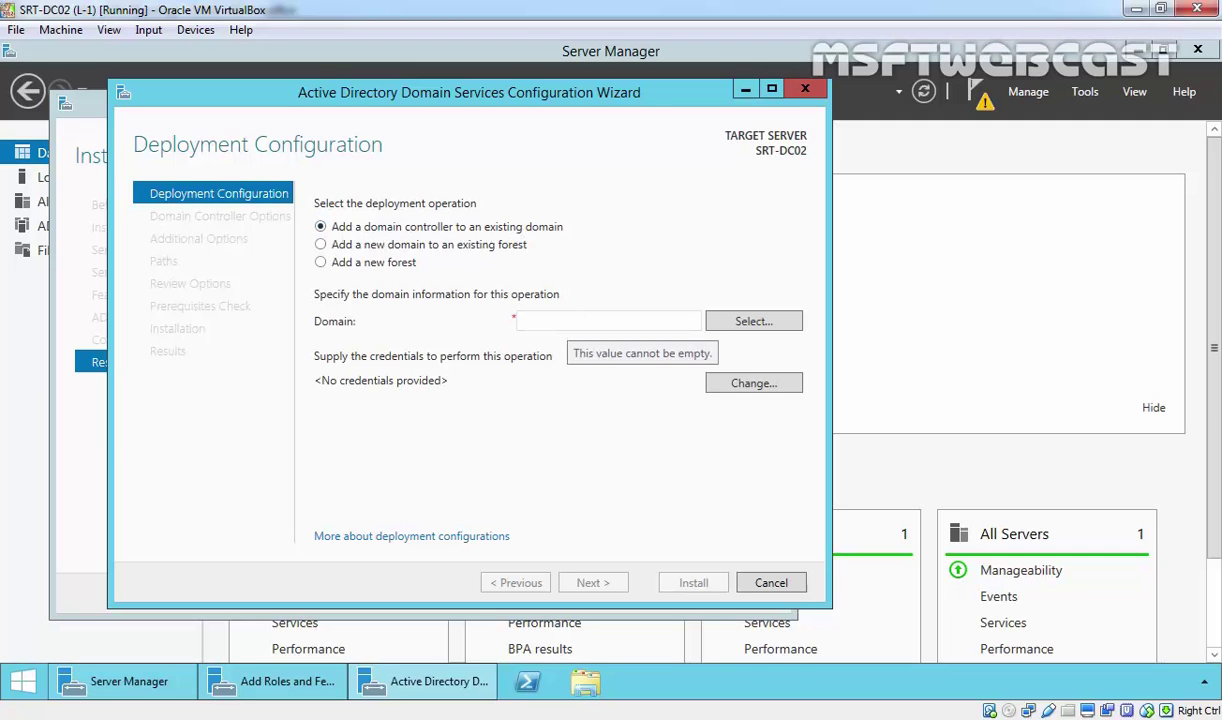
pyautogui.click(568, 325)
pyautogui.write('my')
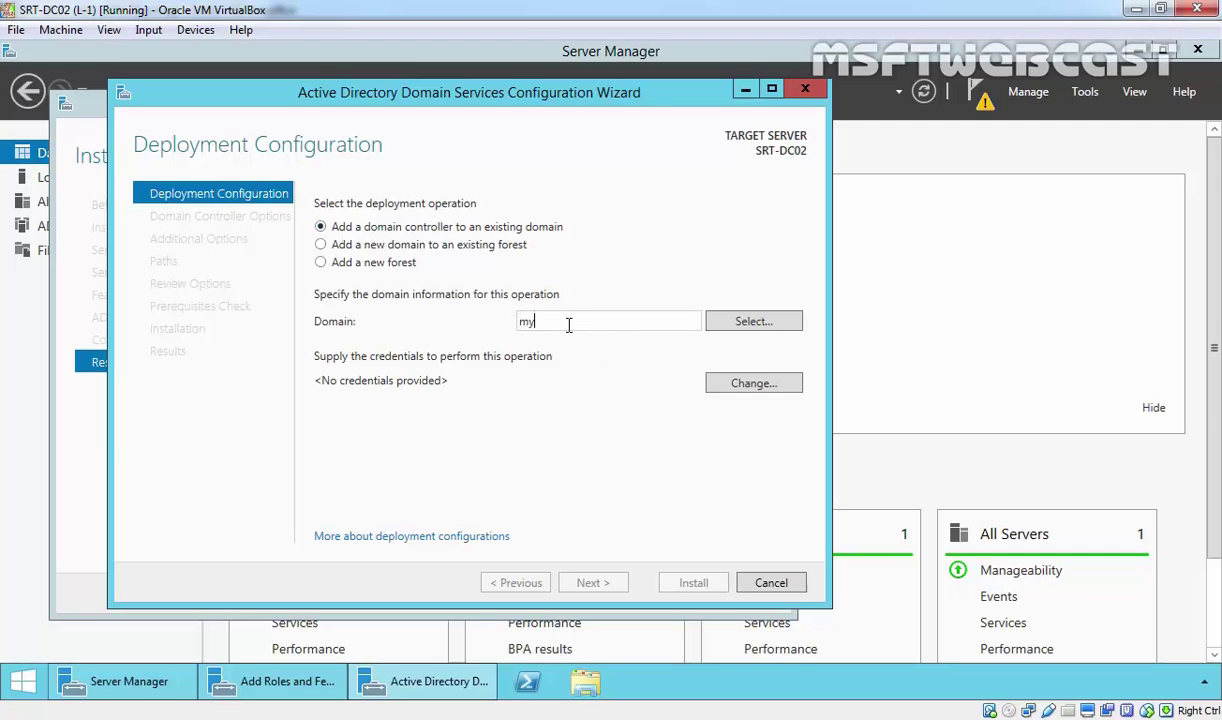
pyautogui.write('lab.local')
# Supply the domain administrator's user name and password as deployment credentials.
pyautogui.click(731, 393)
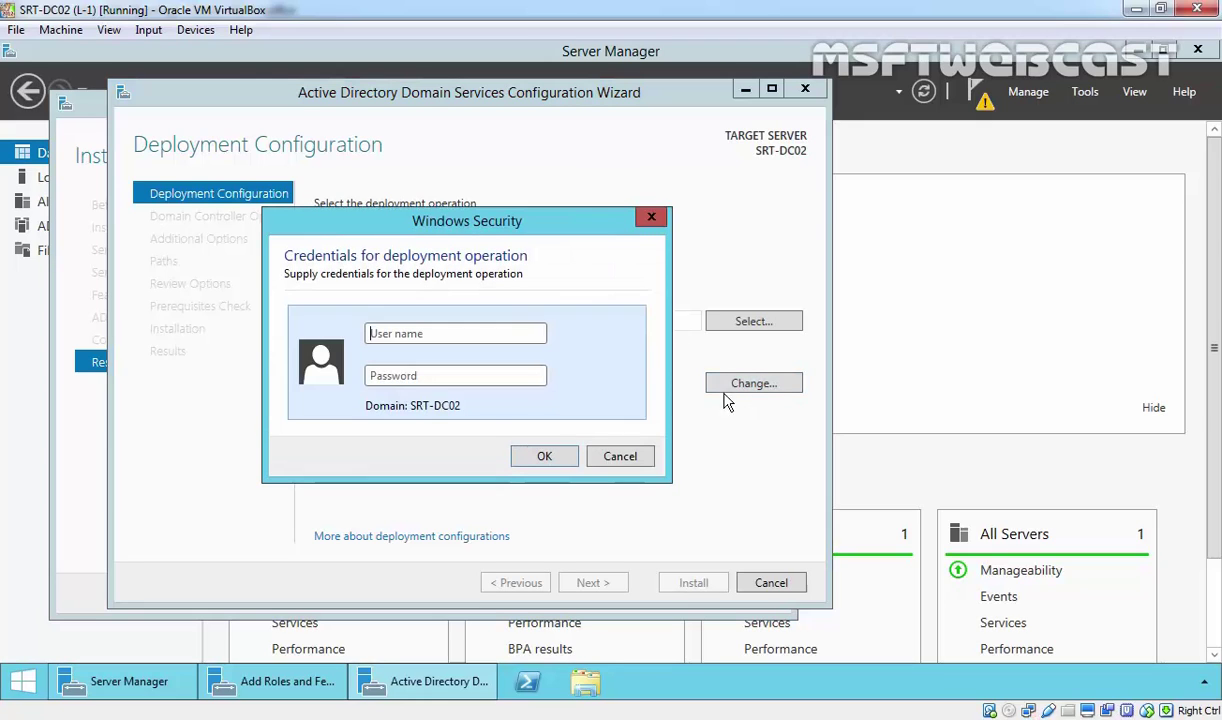
pyautogui.click(441, 333)
pyautogui.write('Adm')
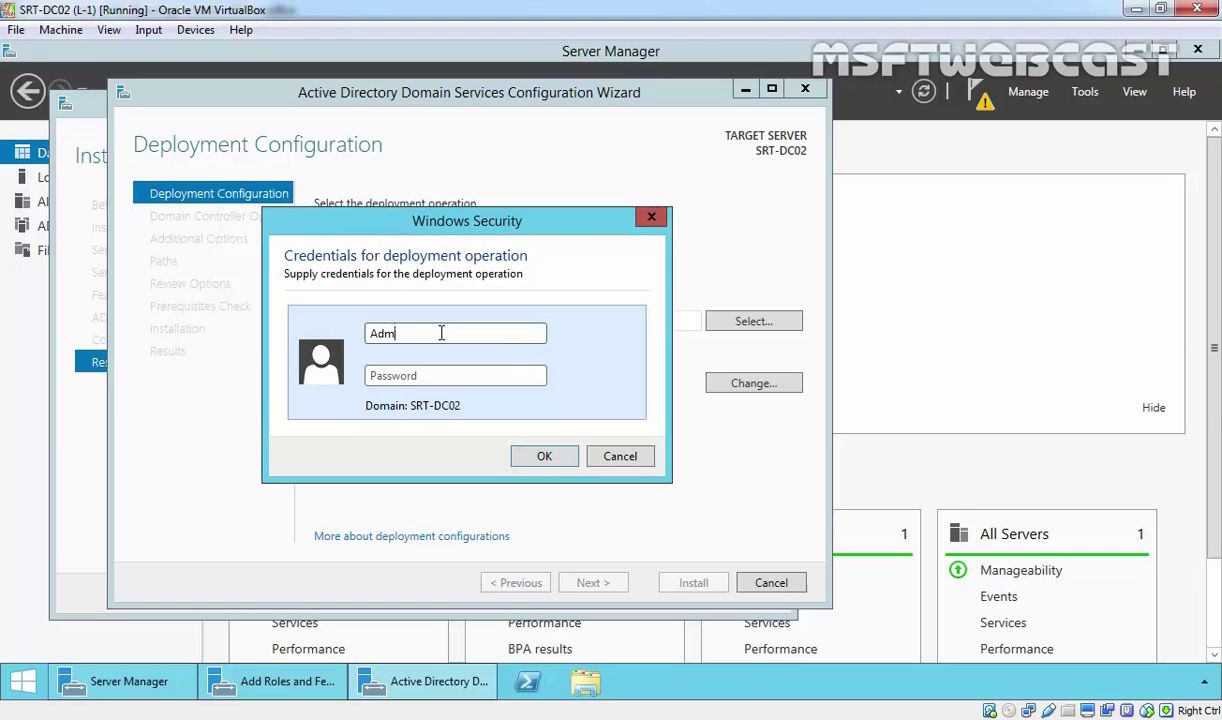
pyautogui.write('inistrator@my')
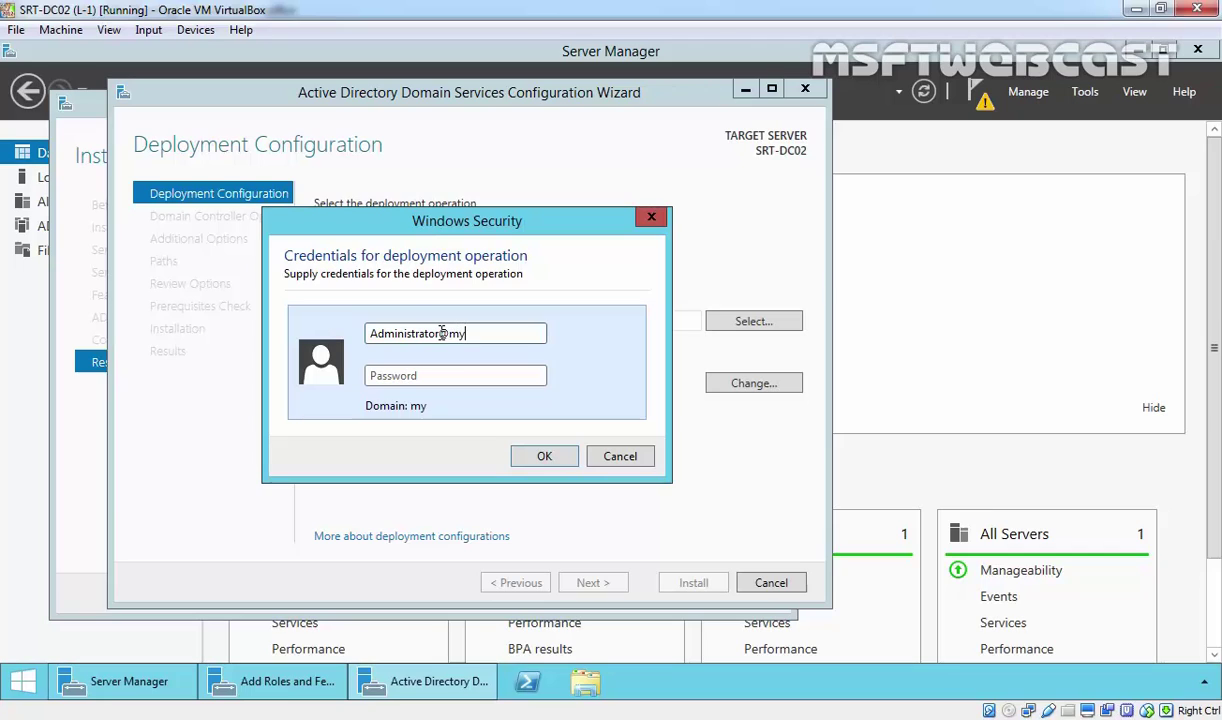
pyautogui.write('lab.local')
pyautogui.press('Tab')
pyautogui.write('P@ssw0rd')
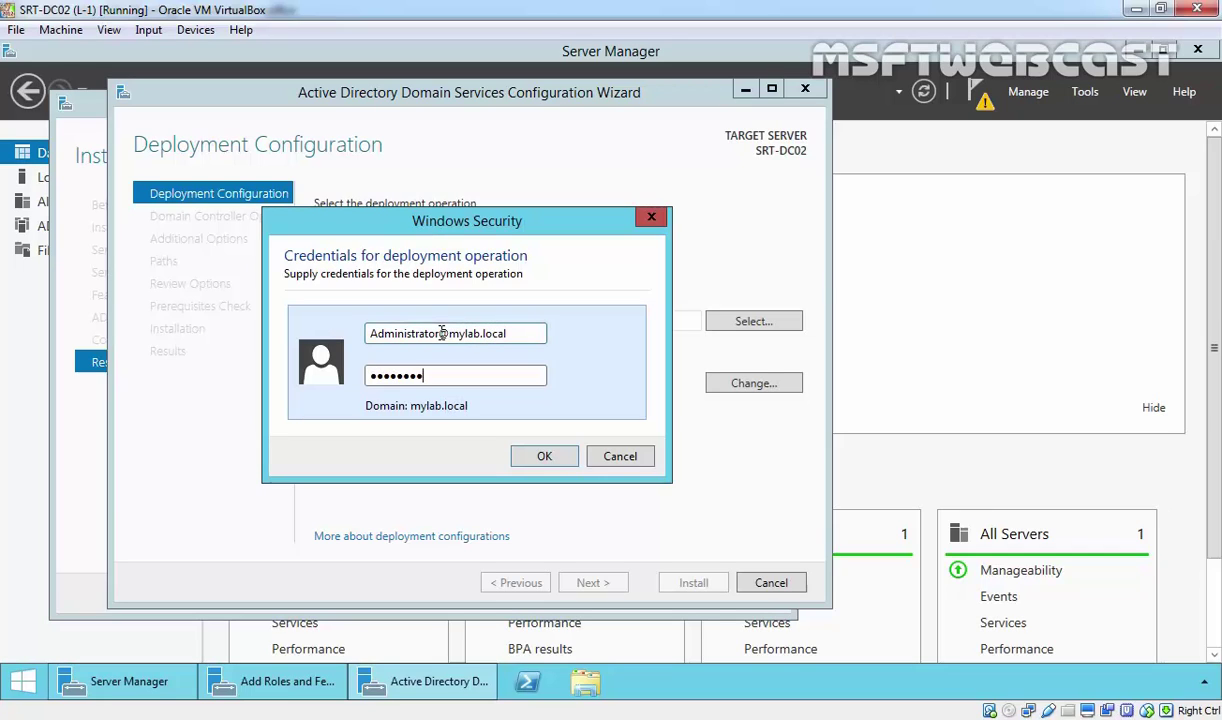
pyautogui.click(531, 468)
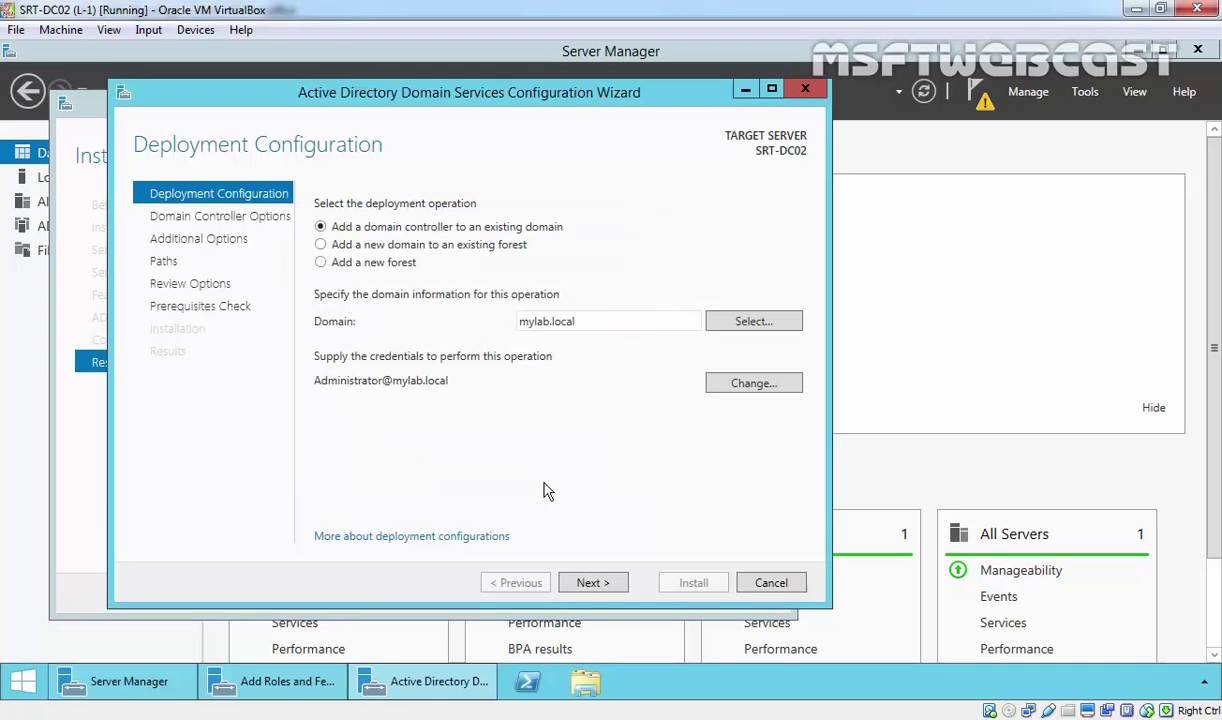
# Keep DNS server and Global Catalog, and enter and confirm the DSRM password.
pyautogui.click(591, 586)
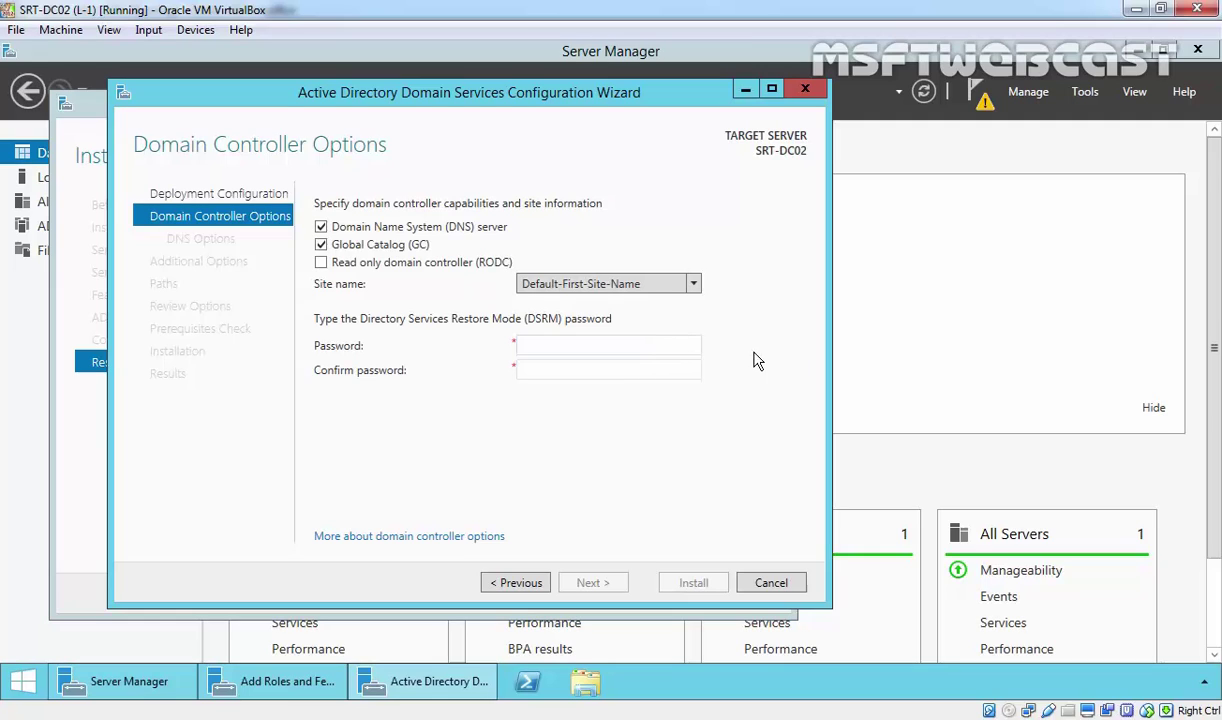
pyautogui.click(589, 340)
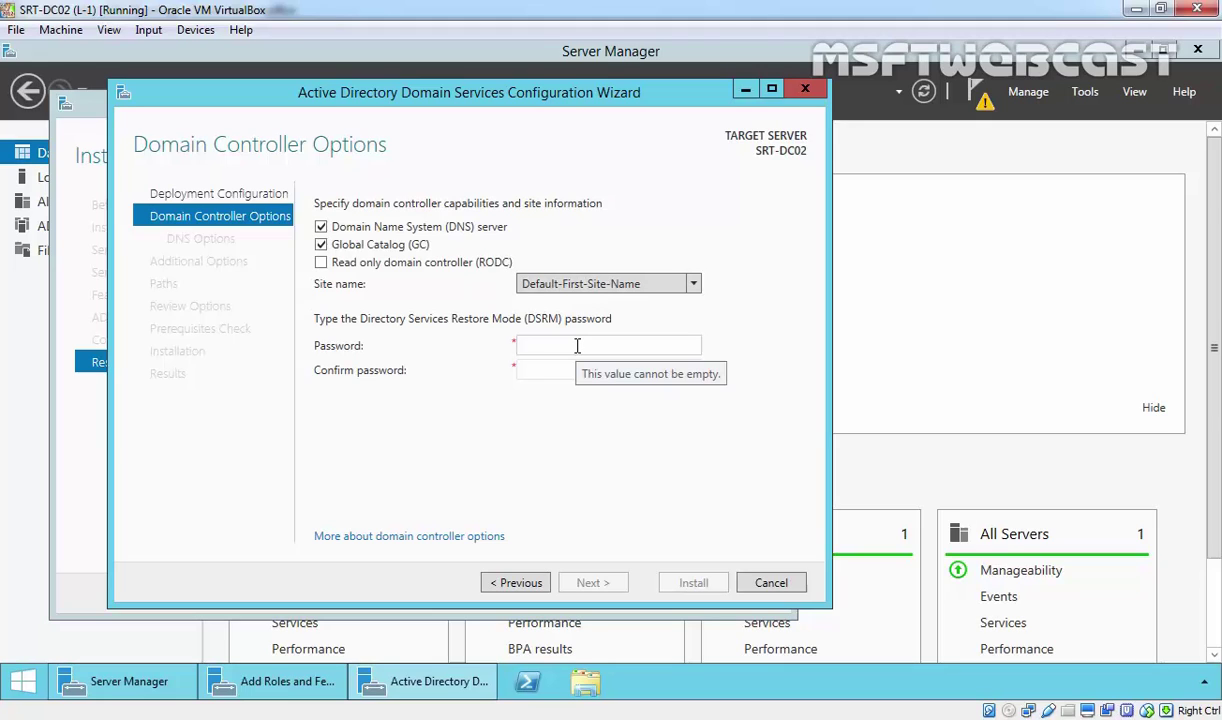
pyautogui.write('P@ssw0rd')
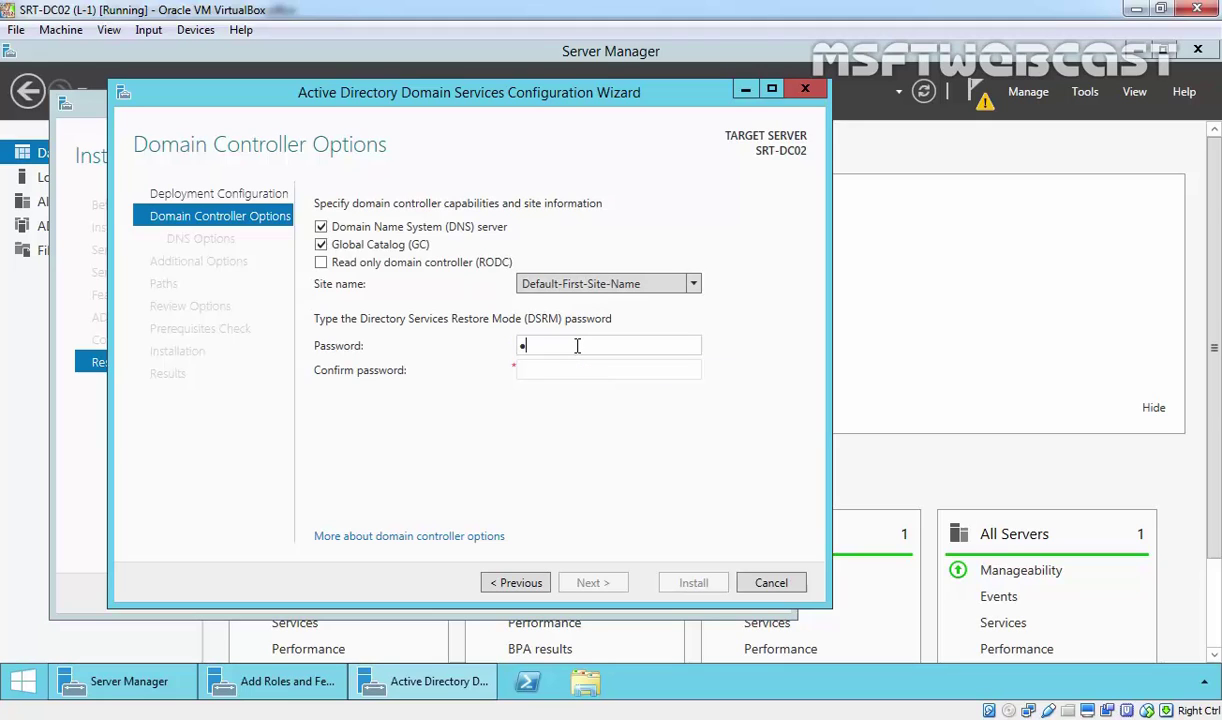
pyautogui.press('Tab')
pyautogui.write('P@ssw0rd')
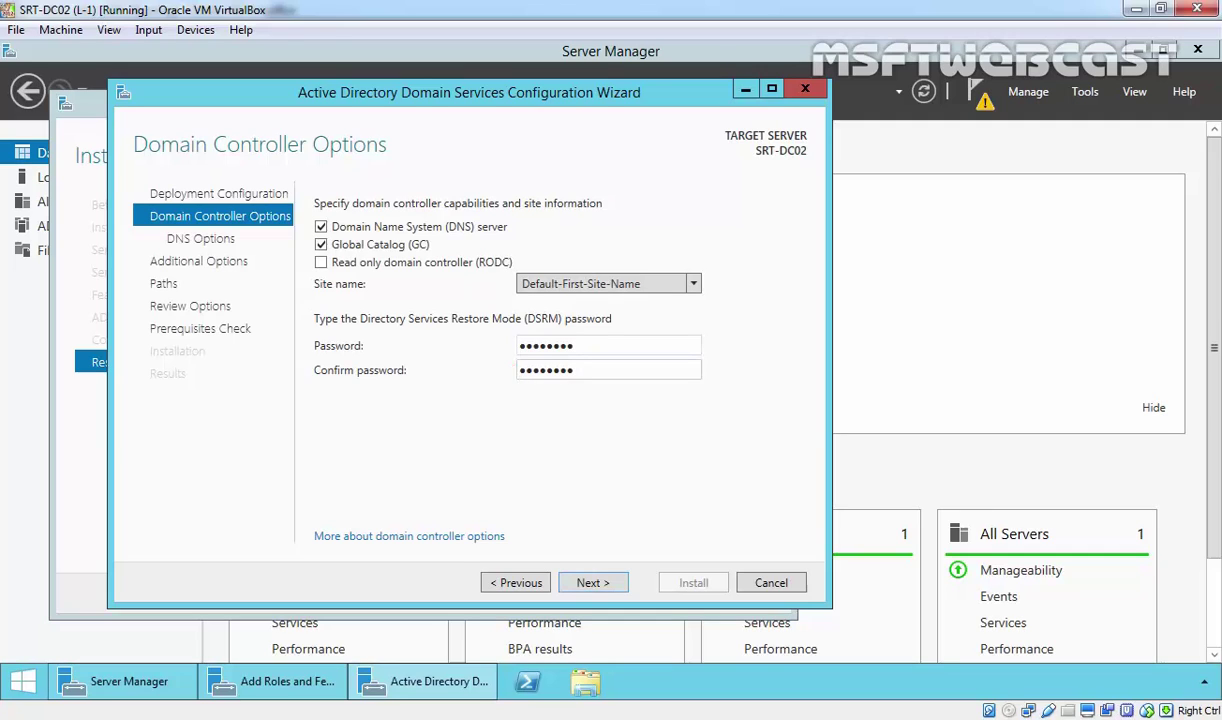
pyautogui.click(590, 585)
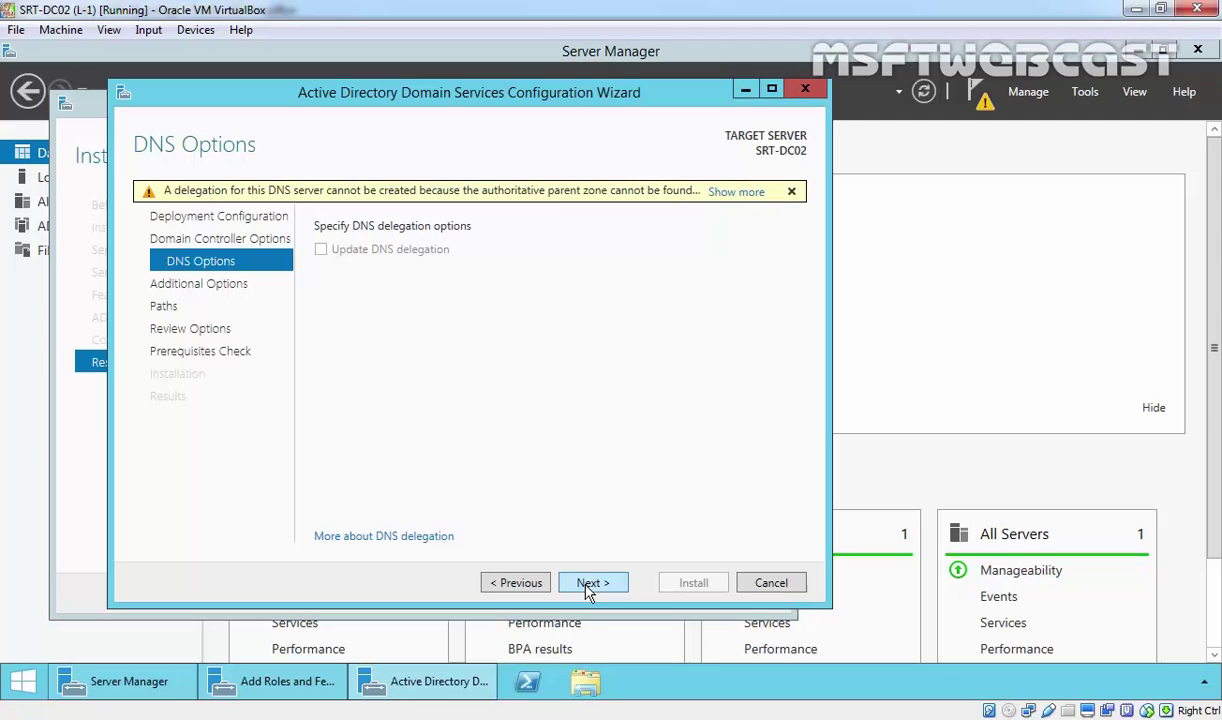
# Pass DNS Options and choose SRT-DC01.mylab.local as the replication source.
pyautogui.click(590, 585)
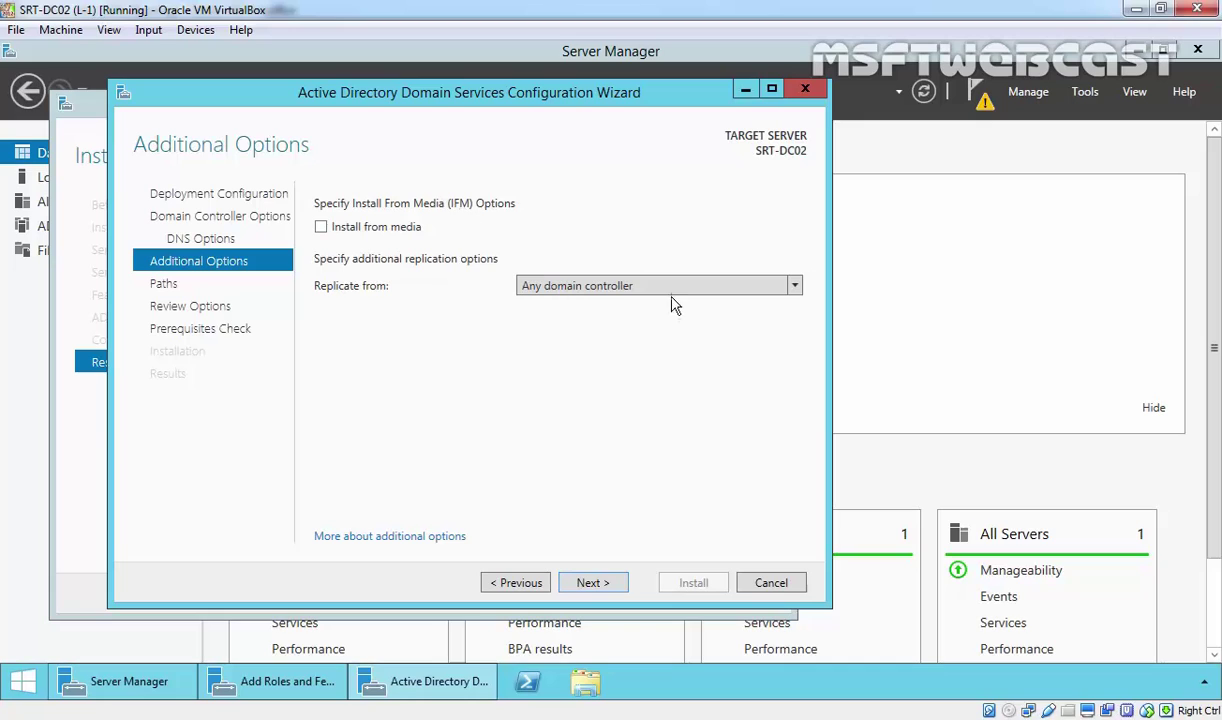
pyautogui.click(625, 285)
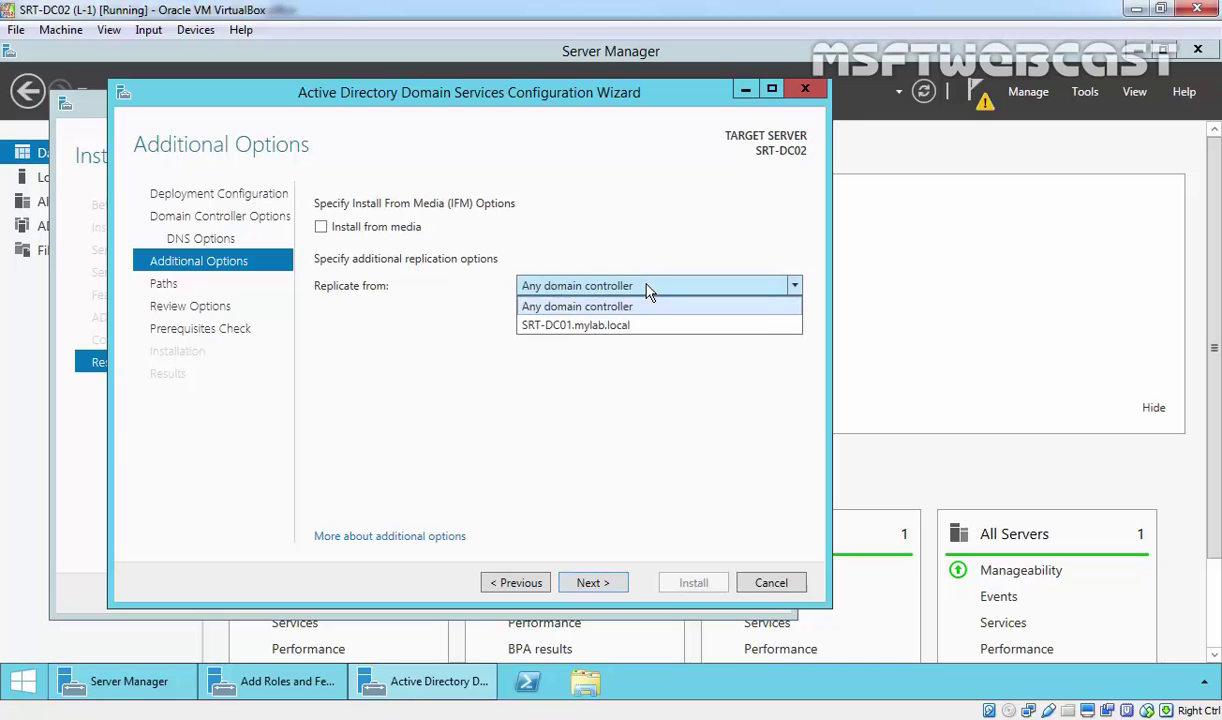
pyautogui.click(560, 330)
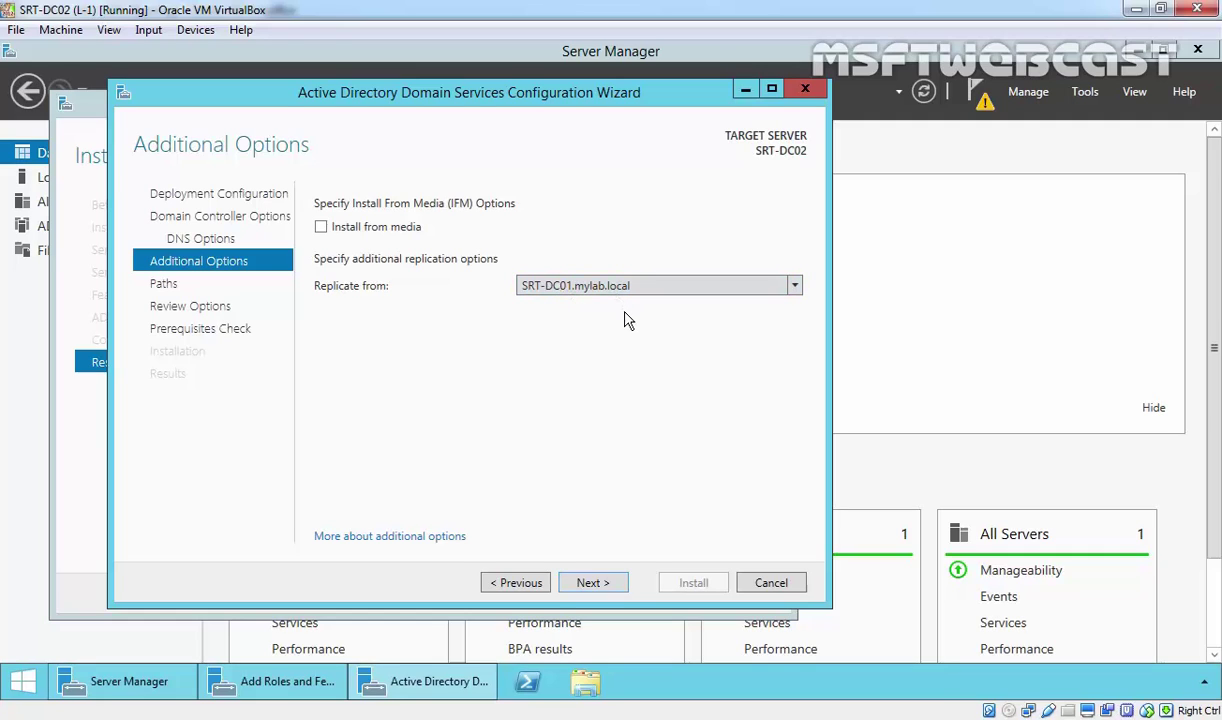
pyautogui.click(596, 583)
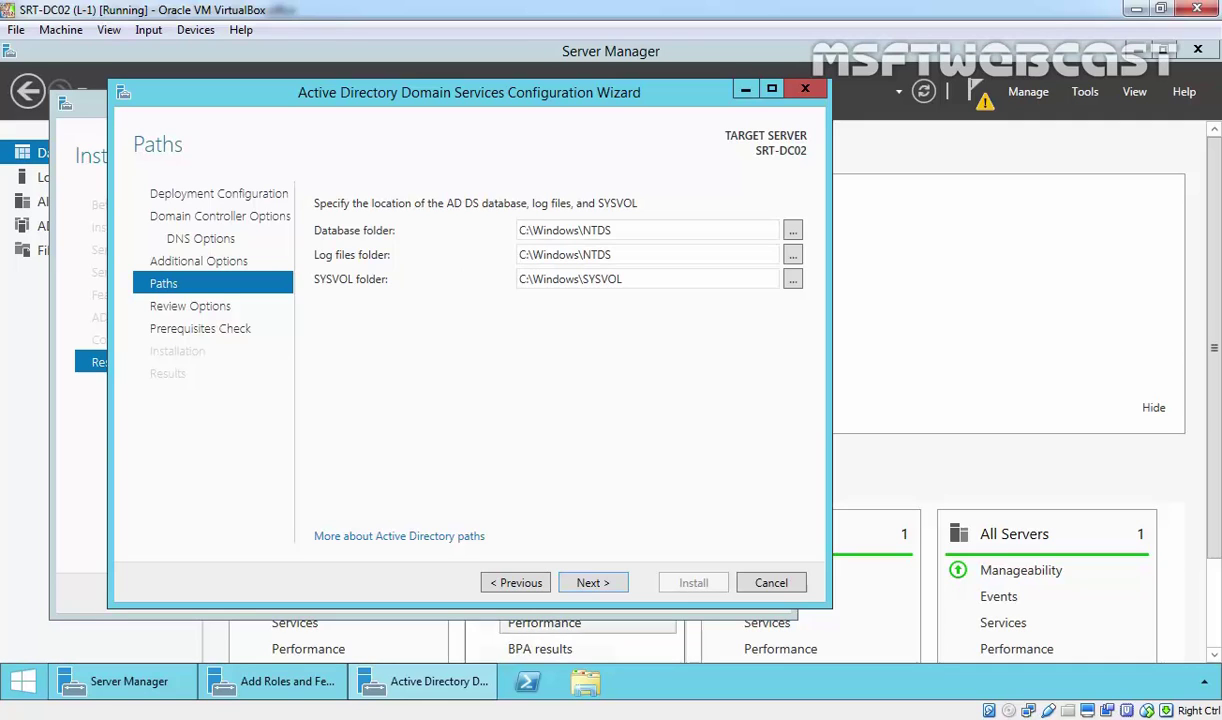
# Keep the default NTDS and SYSVOL paths, scroll through Review Options, and run the prerequisites check.
pyautogui.click(591, 583)
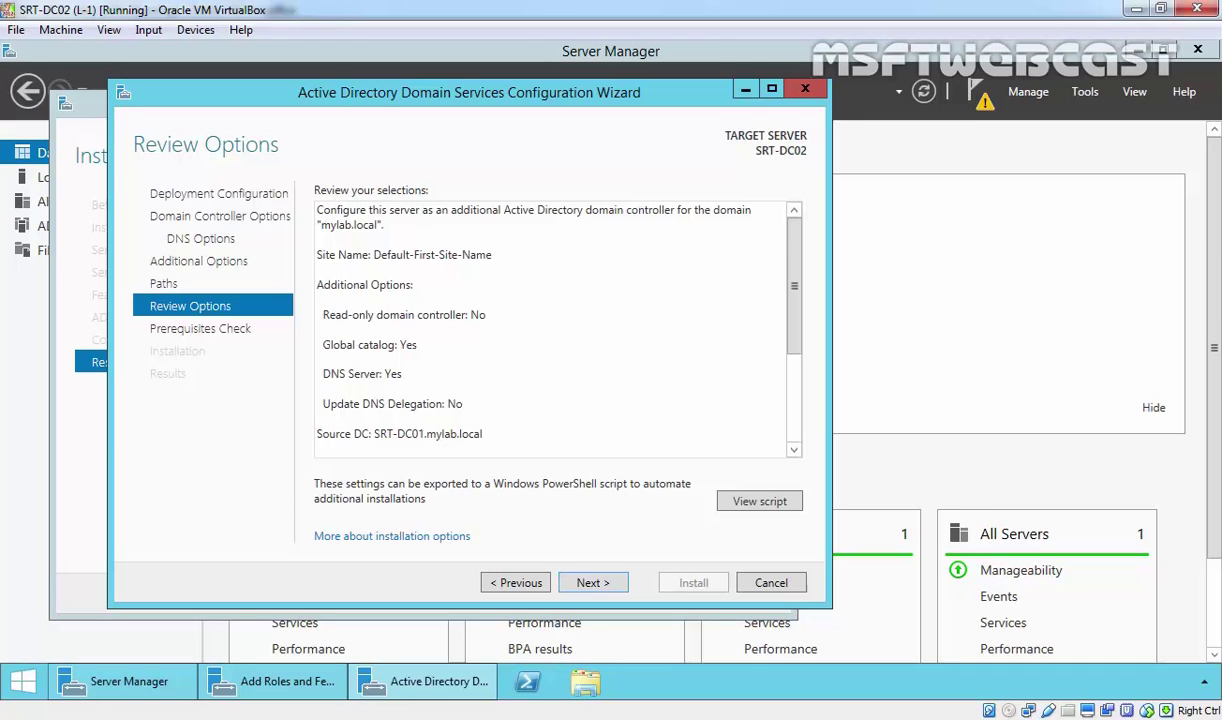
pyautogui.moveTo(797, 252); pyautogui.dragTo(793, 390)
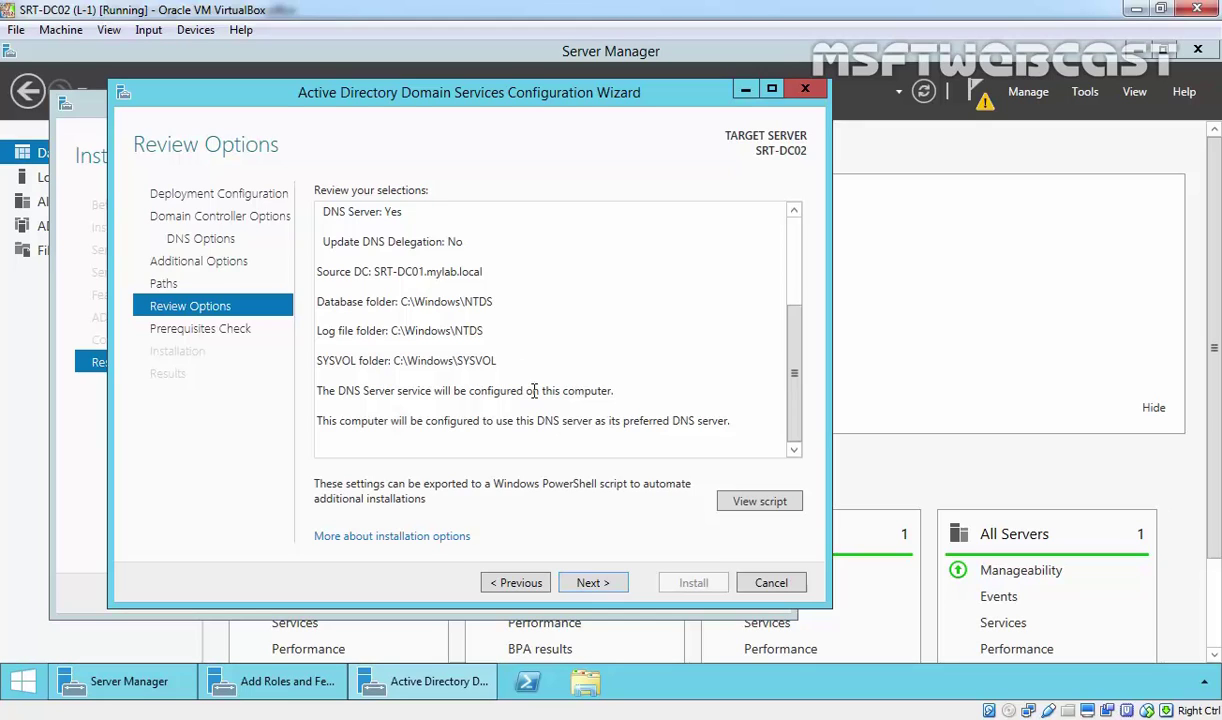
pyautogui.click(593, 583)
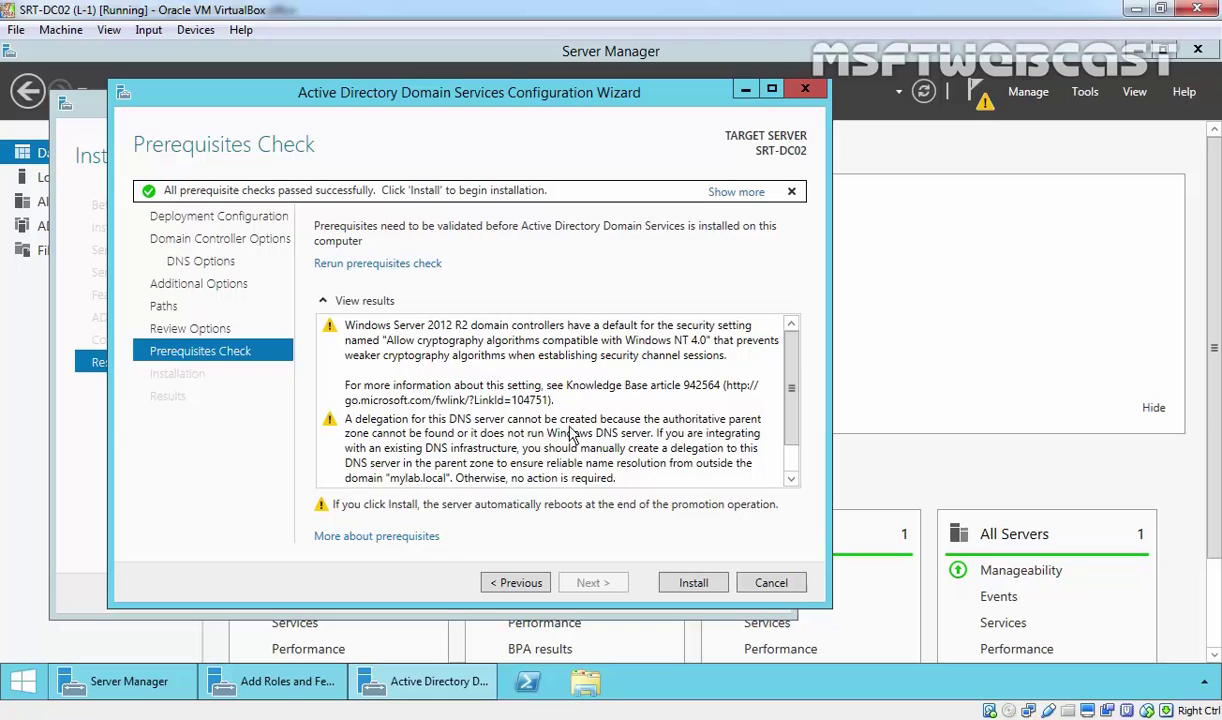
# Start the domain controller installation from the Prerequisites Check page and let SRT-DC02 reboot.
pyautogui.click(696, 583)
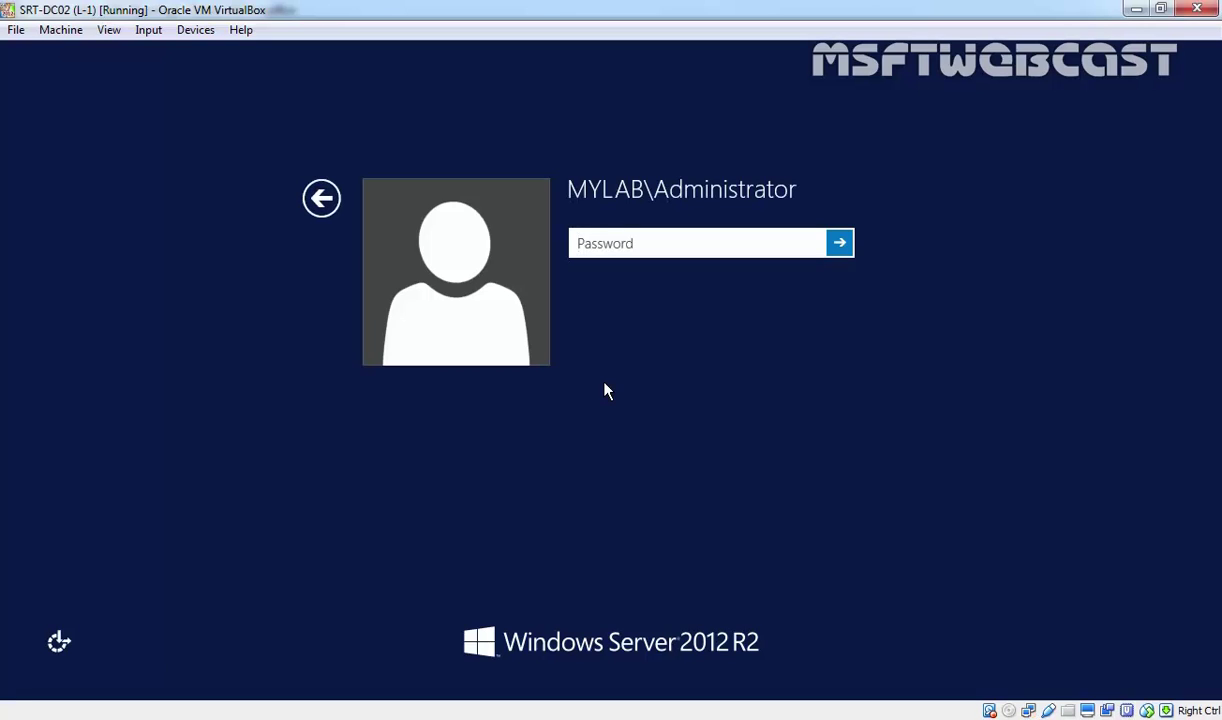
# Sign in to SRT-DC02 with the domain administrator account password.
pyautogui.write('Pa$$w0rd')
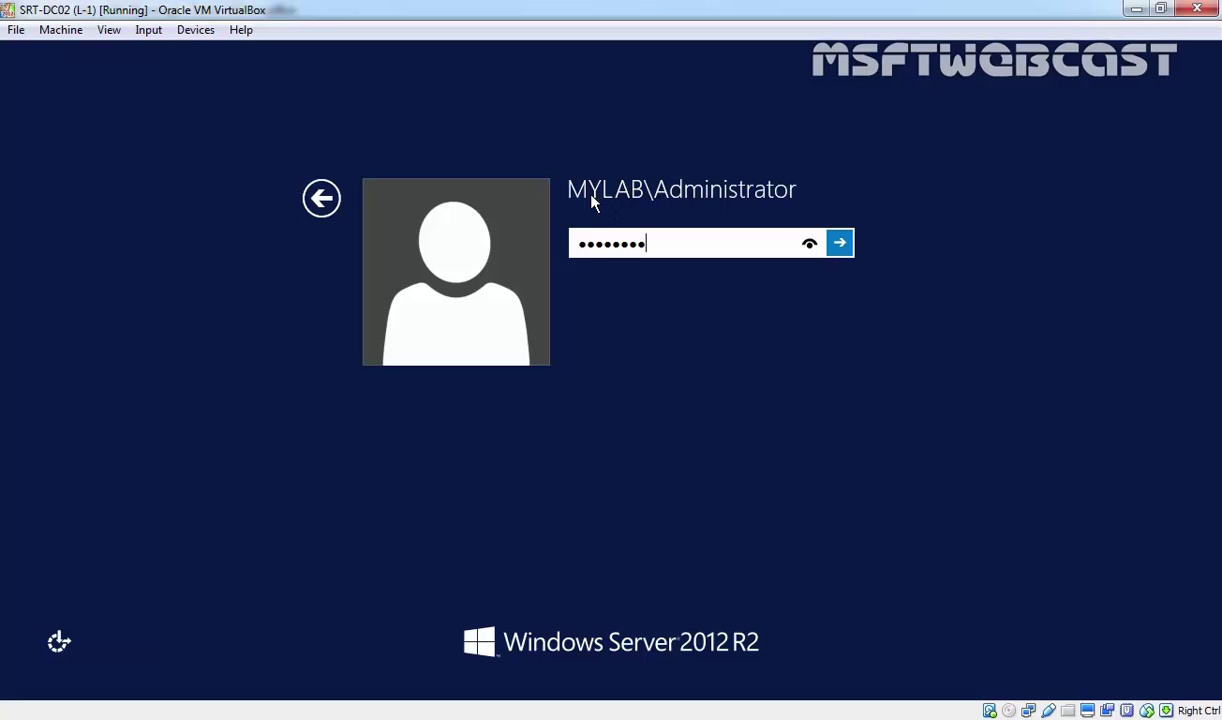
pyautogui.press('Return')
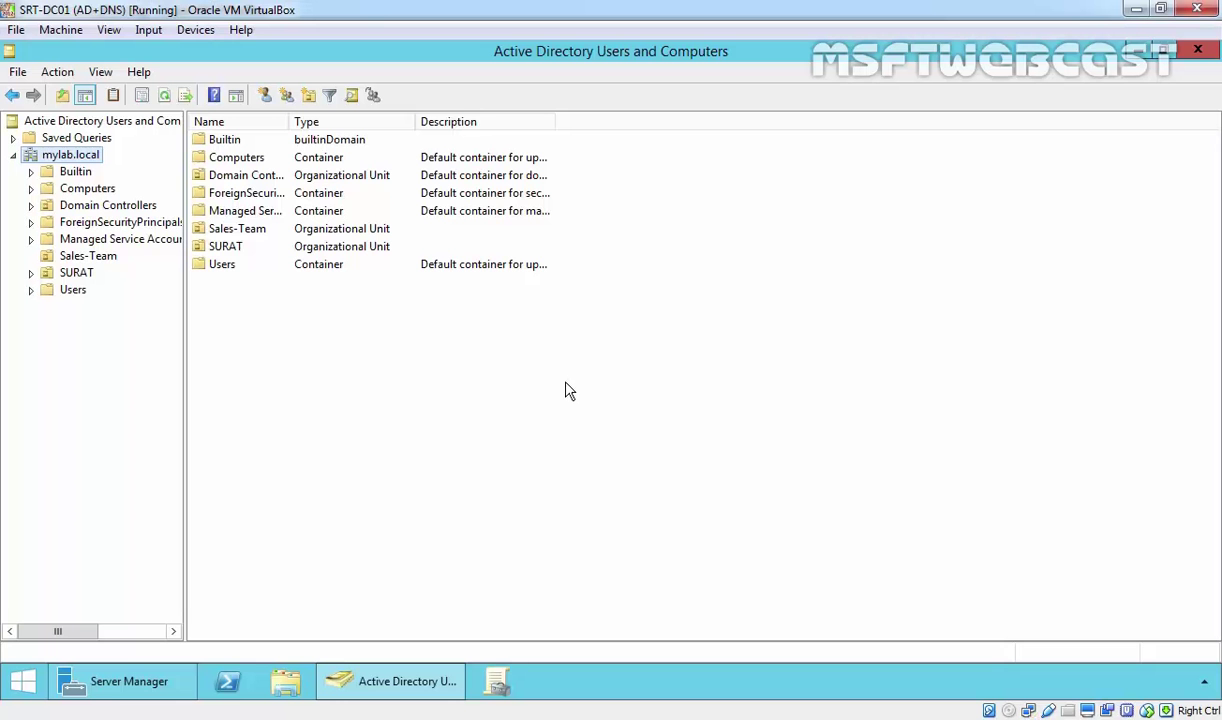
# Verify SRT-DC01 and SRT-DC02 both appear under Domain Controllers, then switch to the SRT-DC02 VM.
pyautogui.click(85, 207)
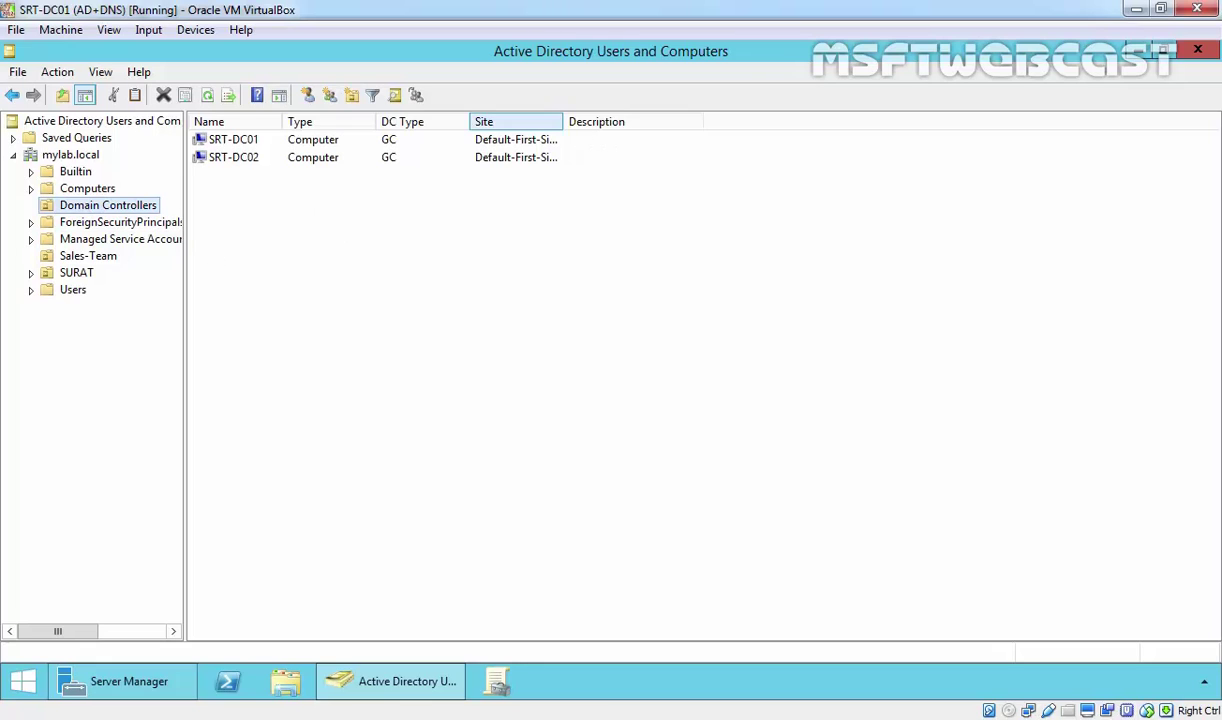
pyautogui.doubleClick(565, 124)
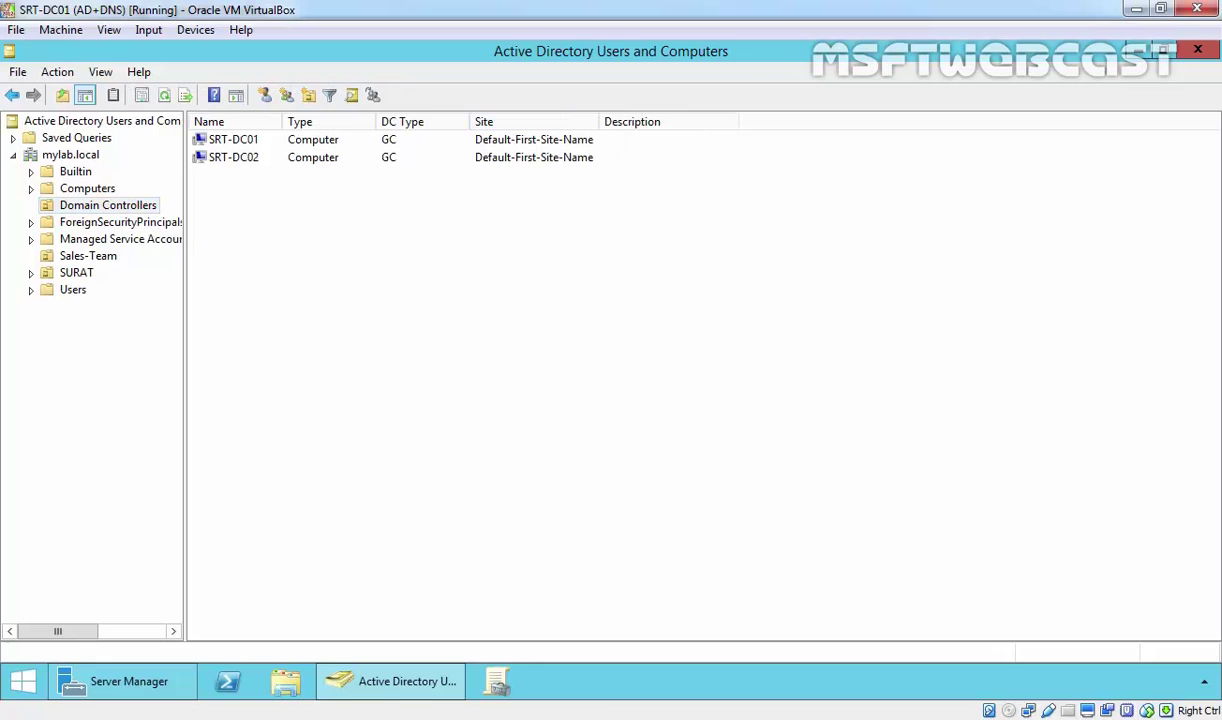
pyautogui.click(213, 143)
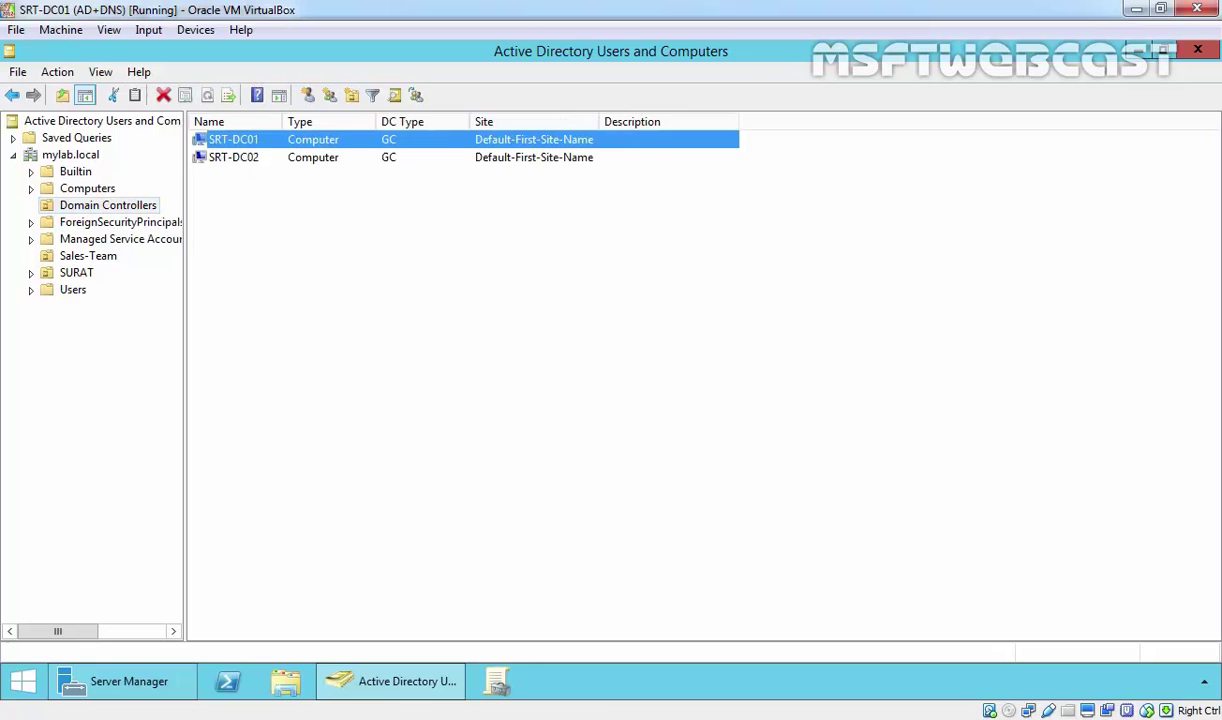
pyautogui.click(224, 159)
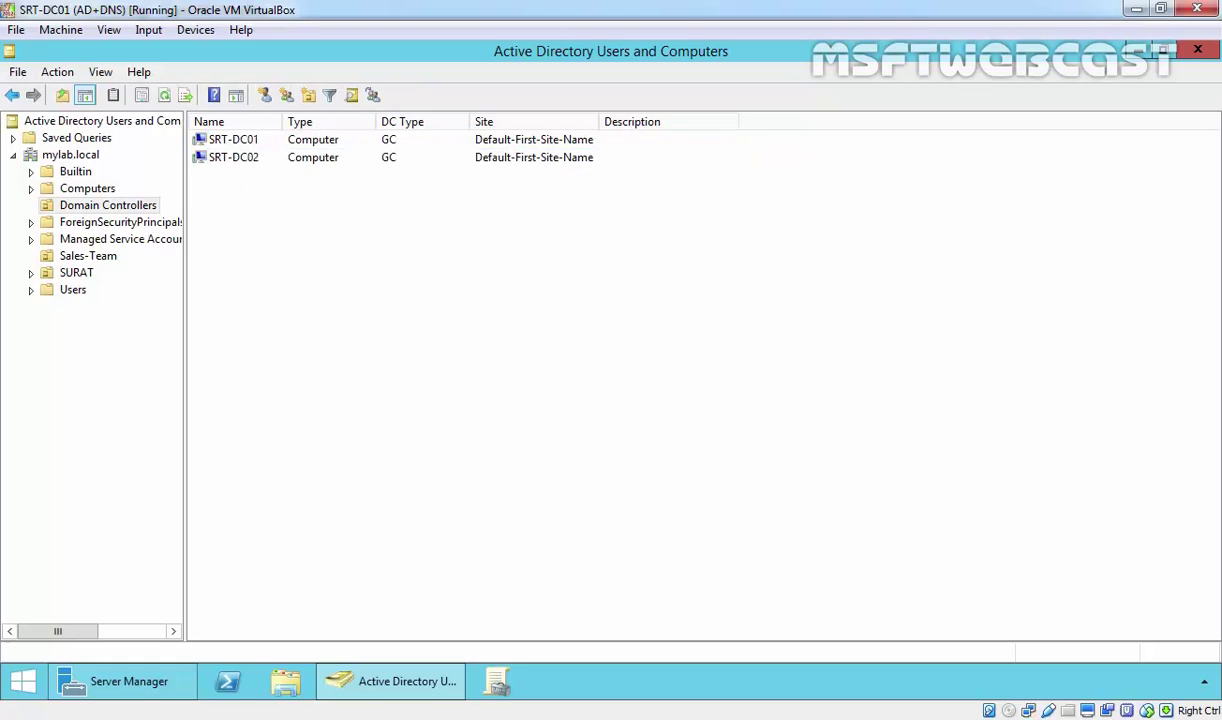
pyautogui.hotkey('alt', 'Tab')
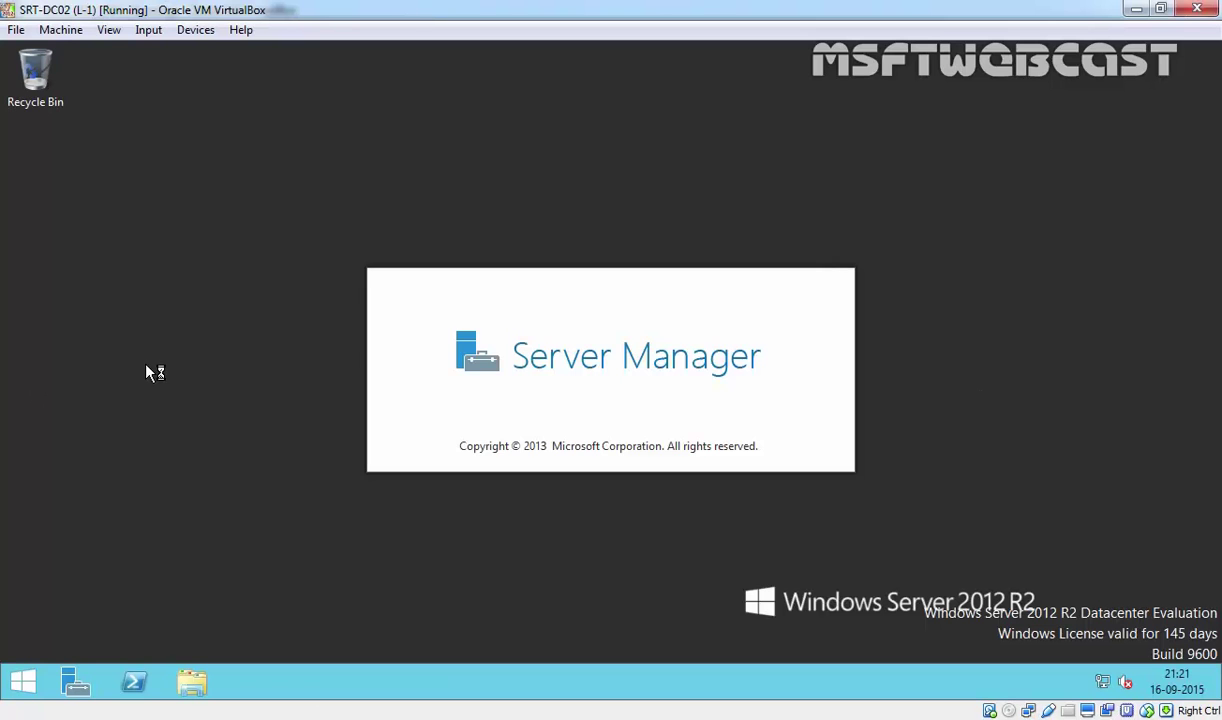
# Launch Active Directory Users and Computers from the Apps list on SRT-DC02.
pyautogui.click(22, 682)
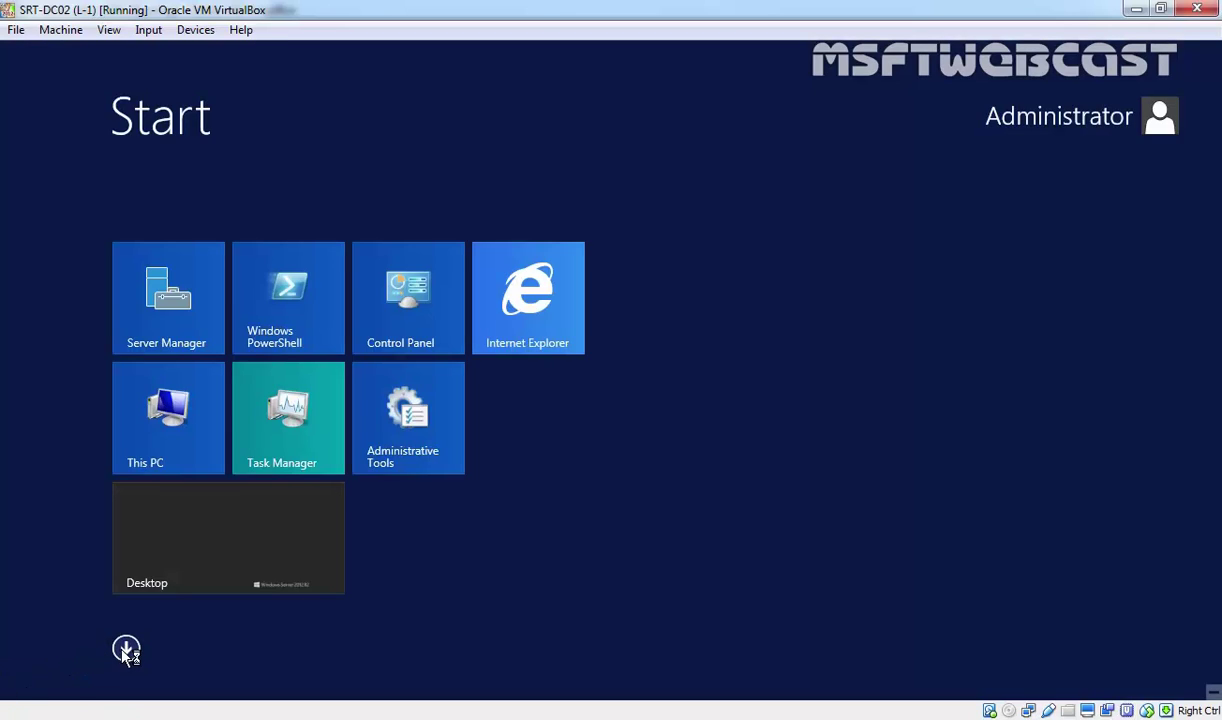
pyautogui.click(125, 649)
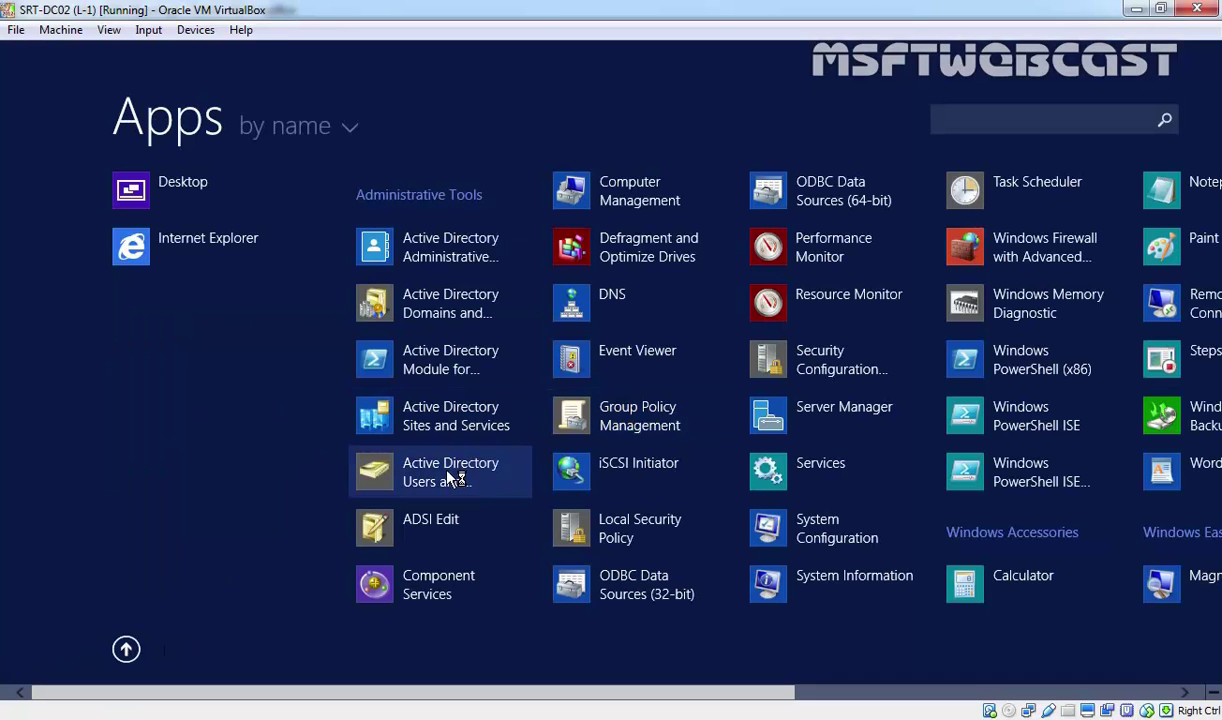
pyautogui.click(449, 476)
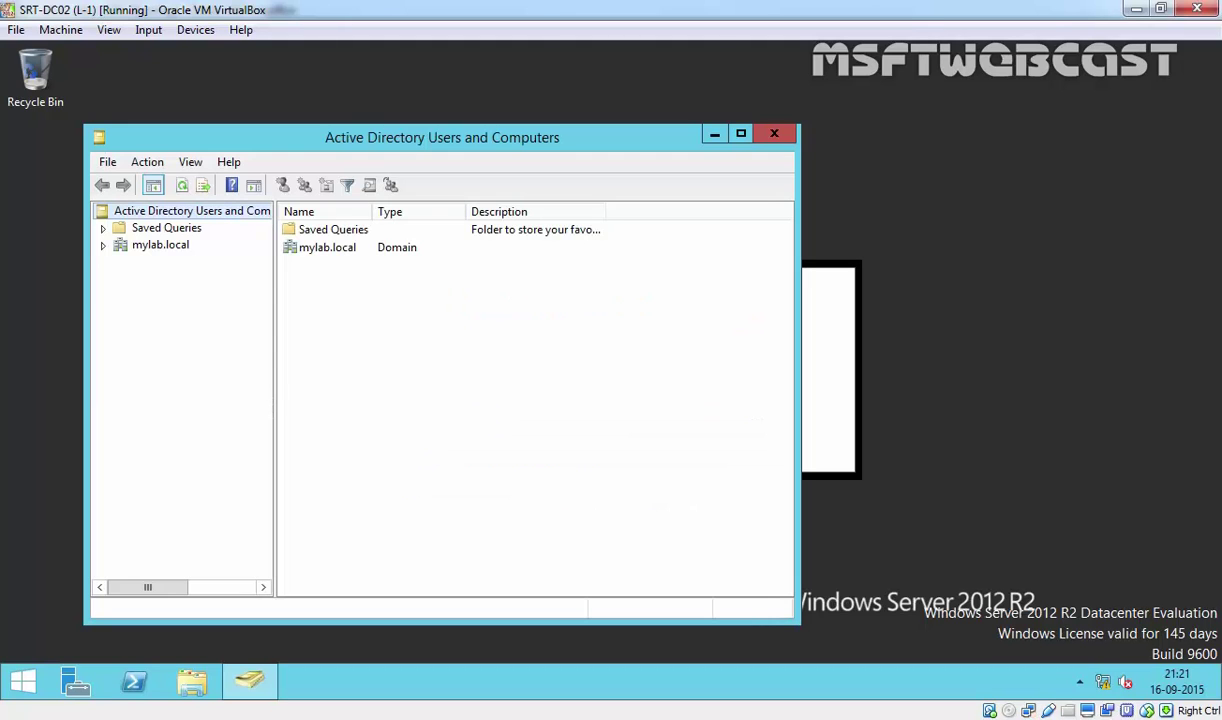
# Show mylab.local's Domain Controllers in a maximized window and widen the tree pane.
pyautogui.click(155, 246)
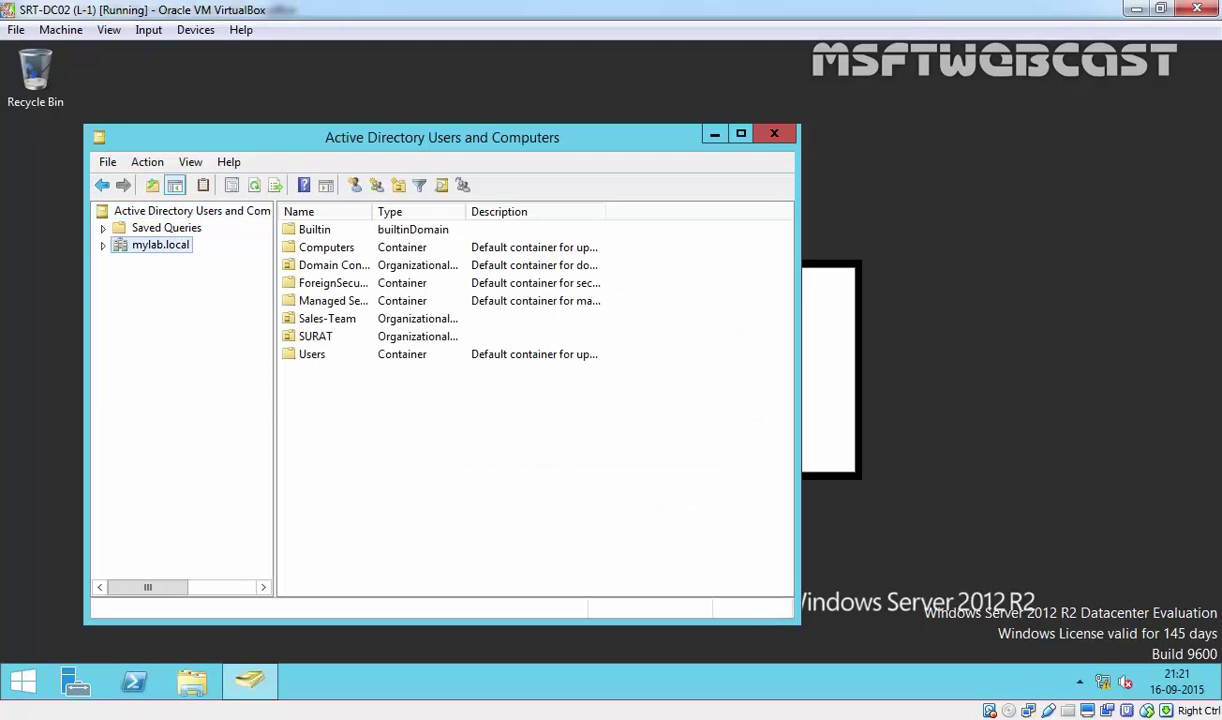
pyautogui.doubleClick(162, 245)
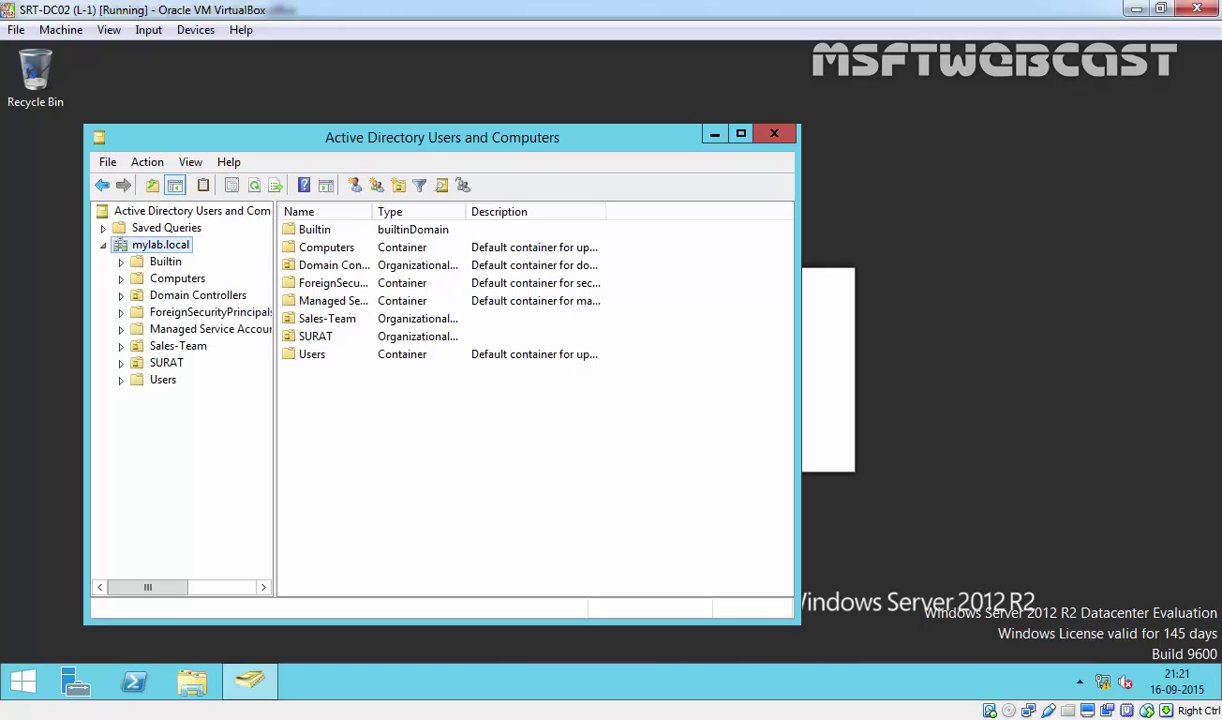
pyautogui.click(181, 298)
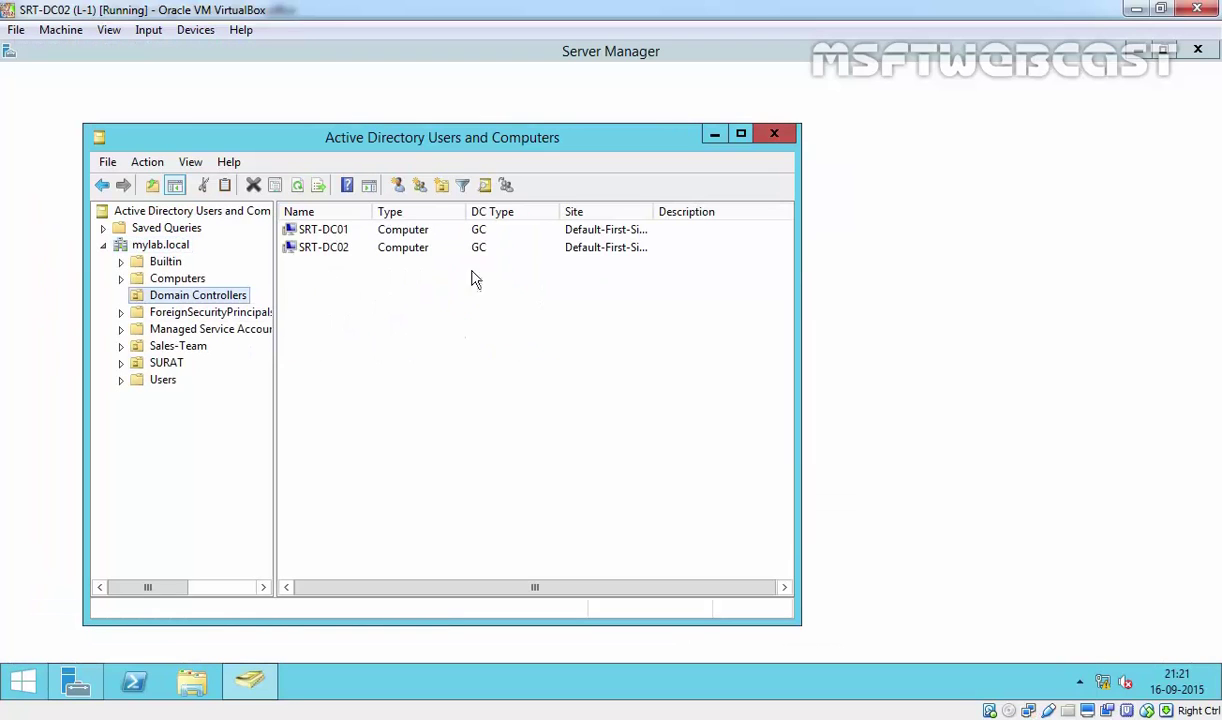
pyautogui.click(739, 133)
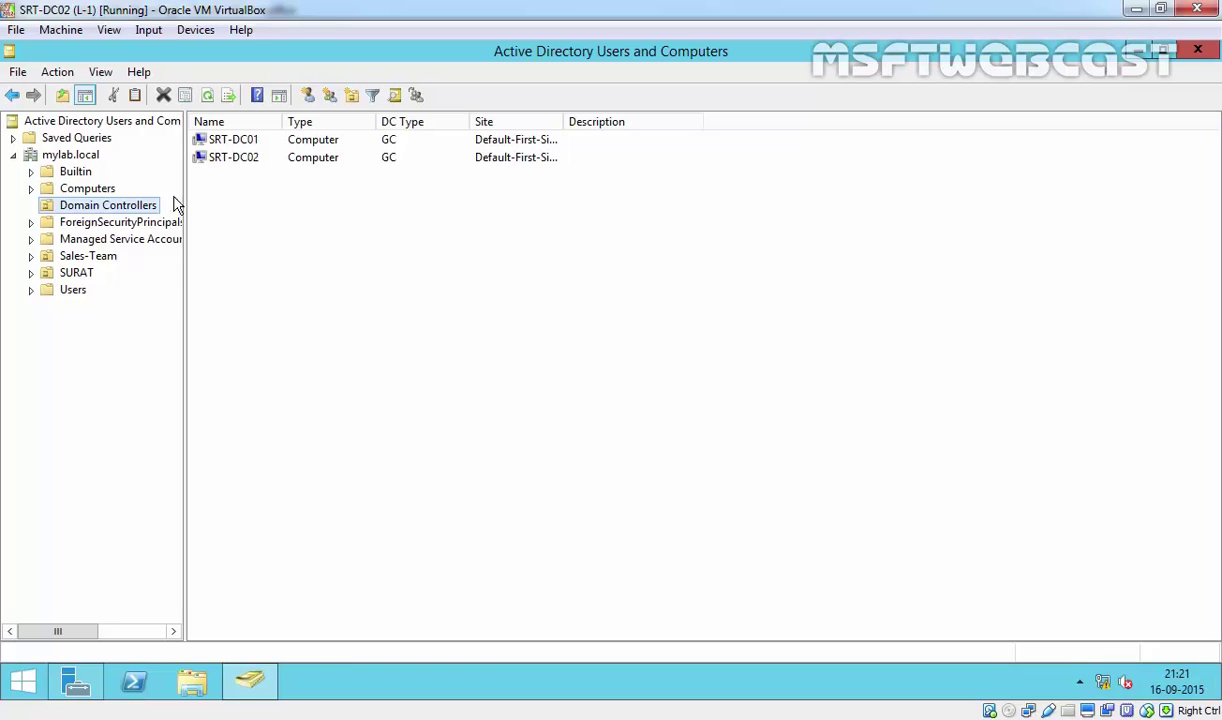
pyautogui.moveTo(183, 191); pyautogui.dragTo(428, 221)
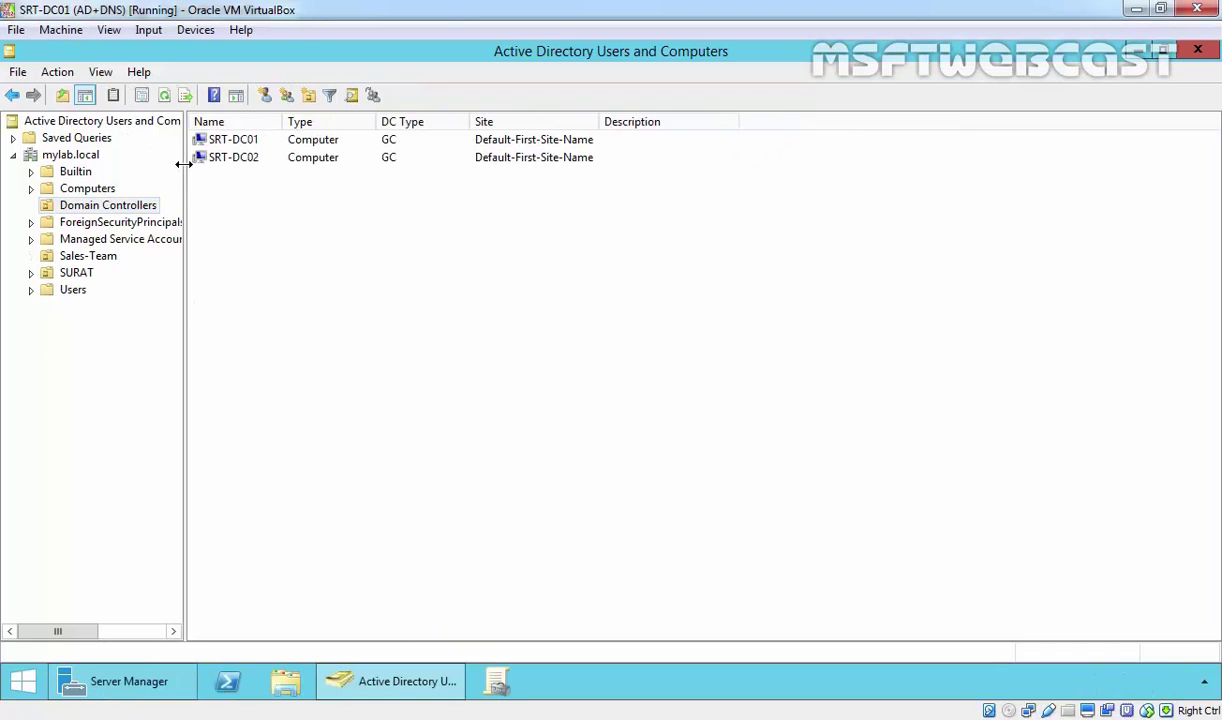
pyautogui.moveTo(184, 164); pyautogui.dragTo(450, 167)
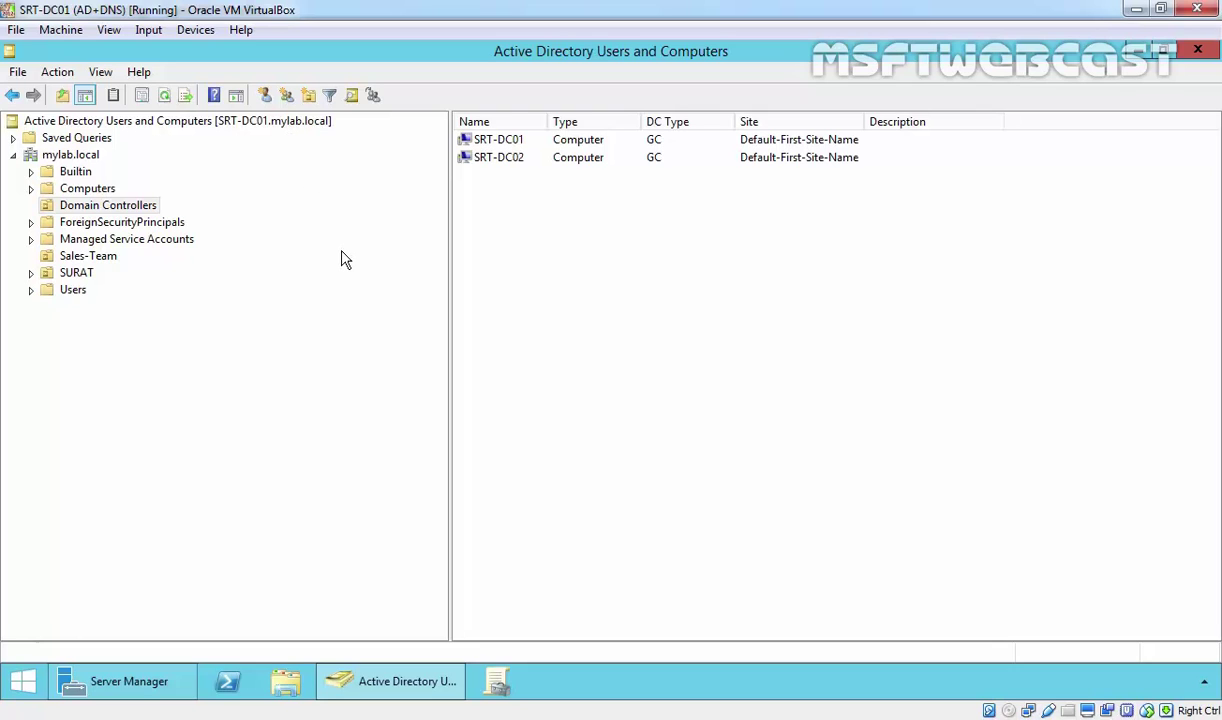
# Launch Active Directory Sites and Services from the Apps list, maximized.
pyautogui.click(24, 683)
pyautogui.click(123, 646)
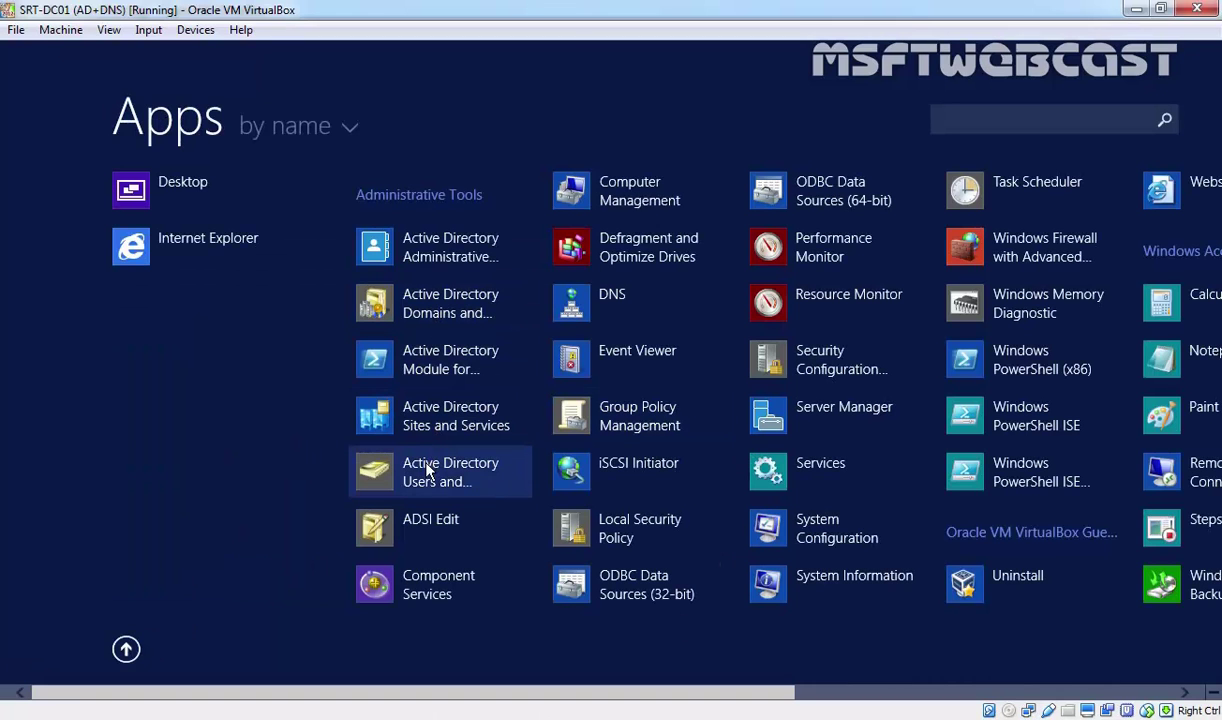
pyautogui.click(427, 470)
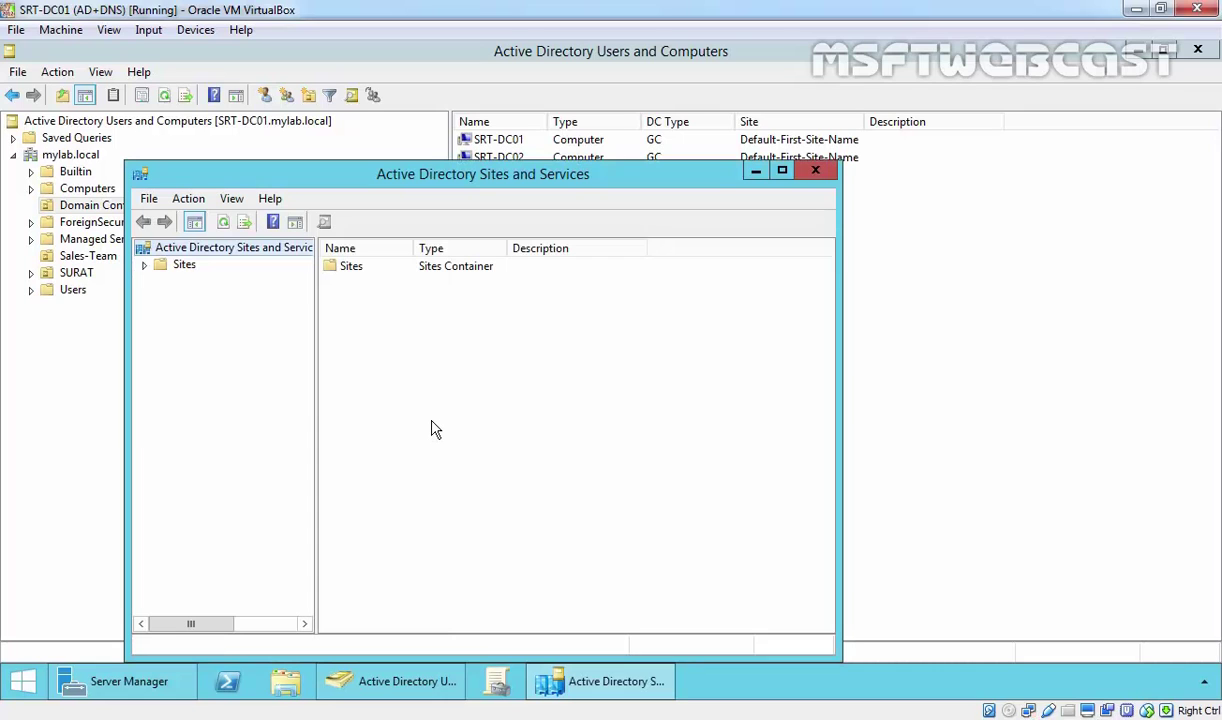
pyautogui.click(782, 170)
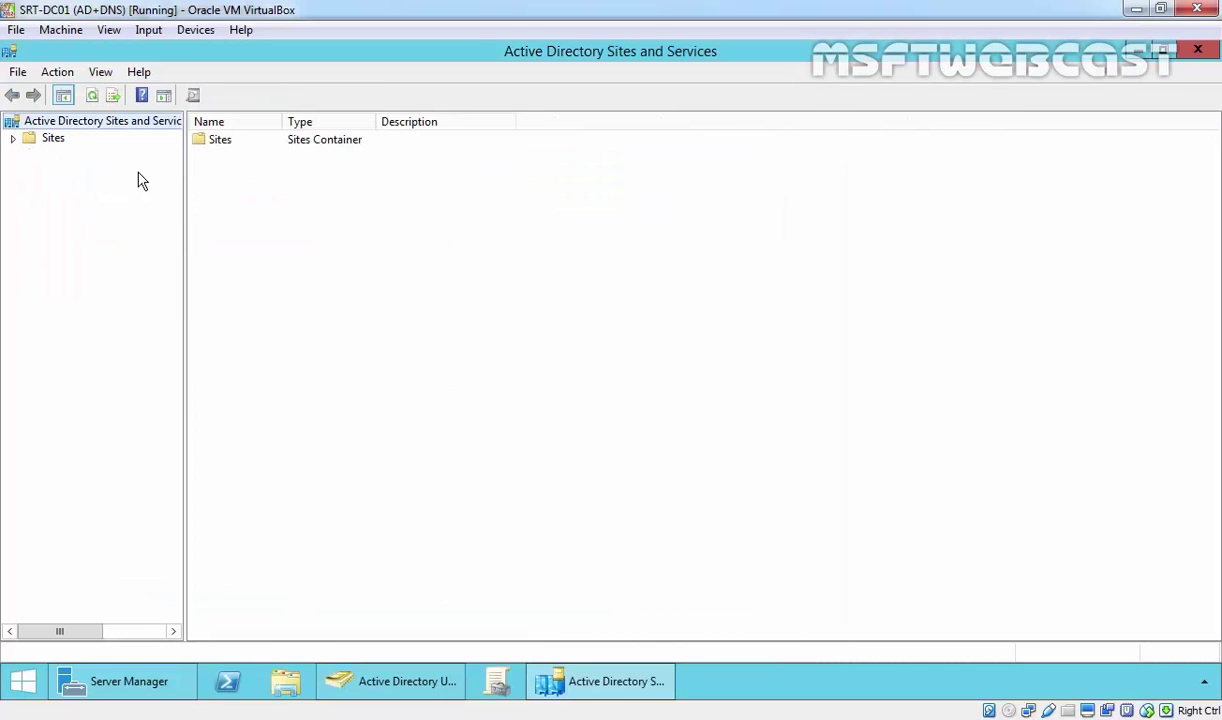
# Expand Sites > Default-First-Site-Name > Servers > SRT-DC01 and select its NTDS Settings.
pyautogui.doubleClick(55, 140)
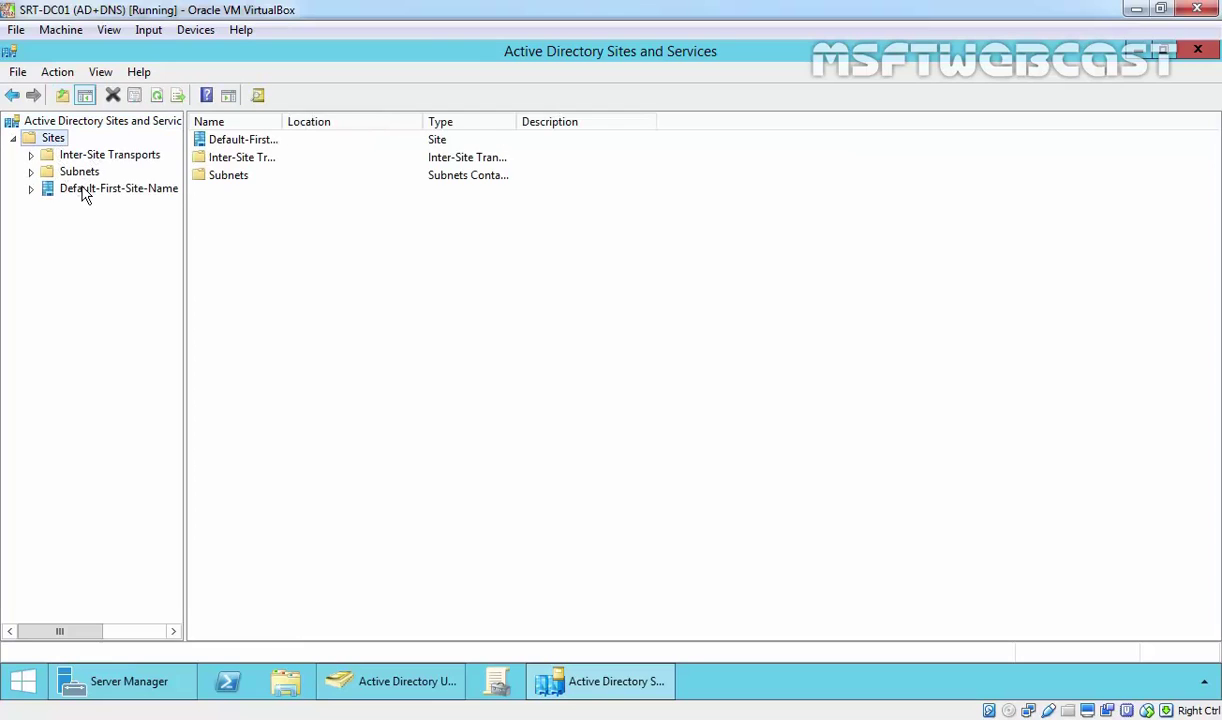
pyautogui.click(85, 190)
pyautogui.click(31, 189)
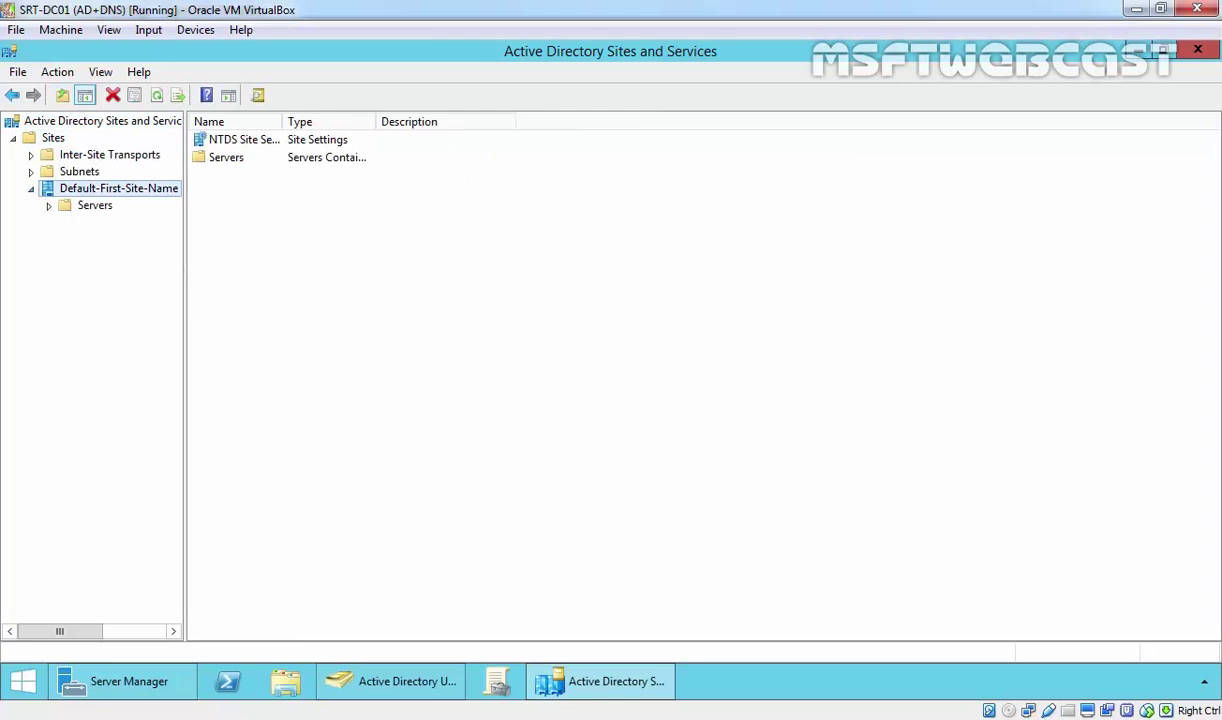
pyautogui.moveTo(186, 273); pyautogui.dragTo(322, 281)
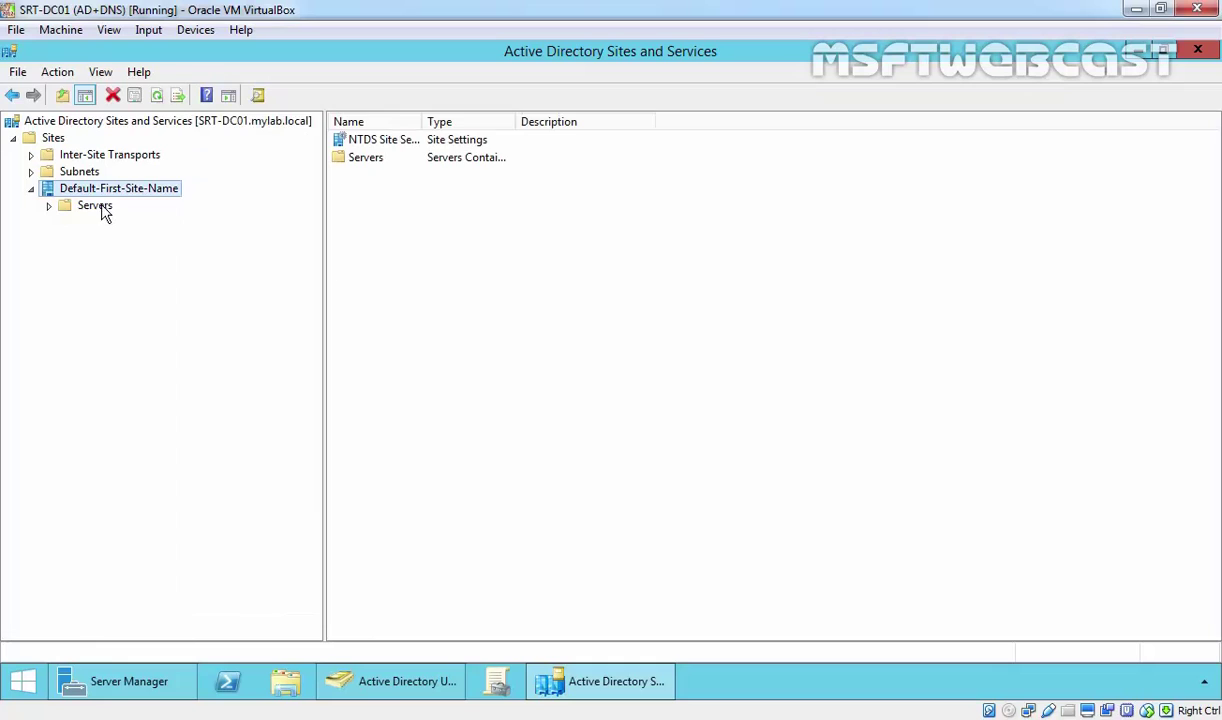
pyautogui.doubleClick(95, 207)
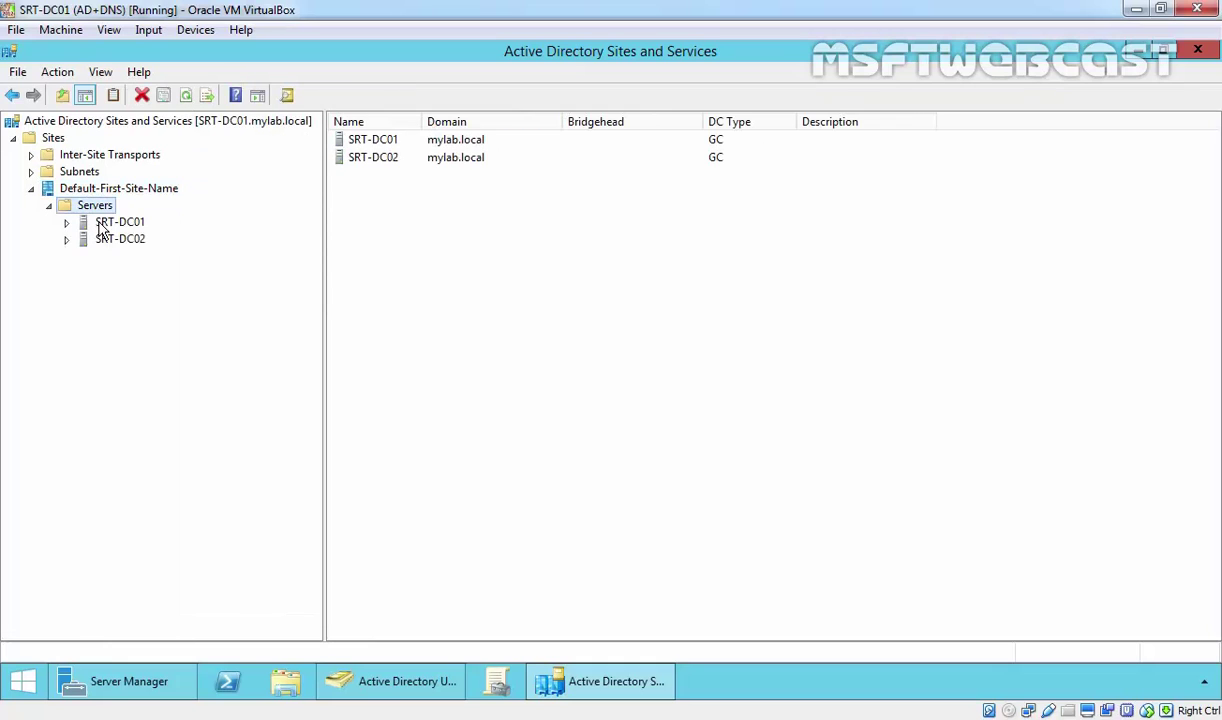
pyautogui.click(112, 222)
pyautogui.doubleClick(118, 226)
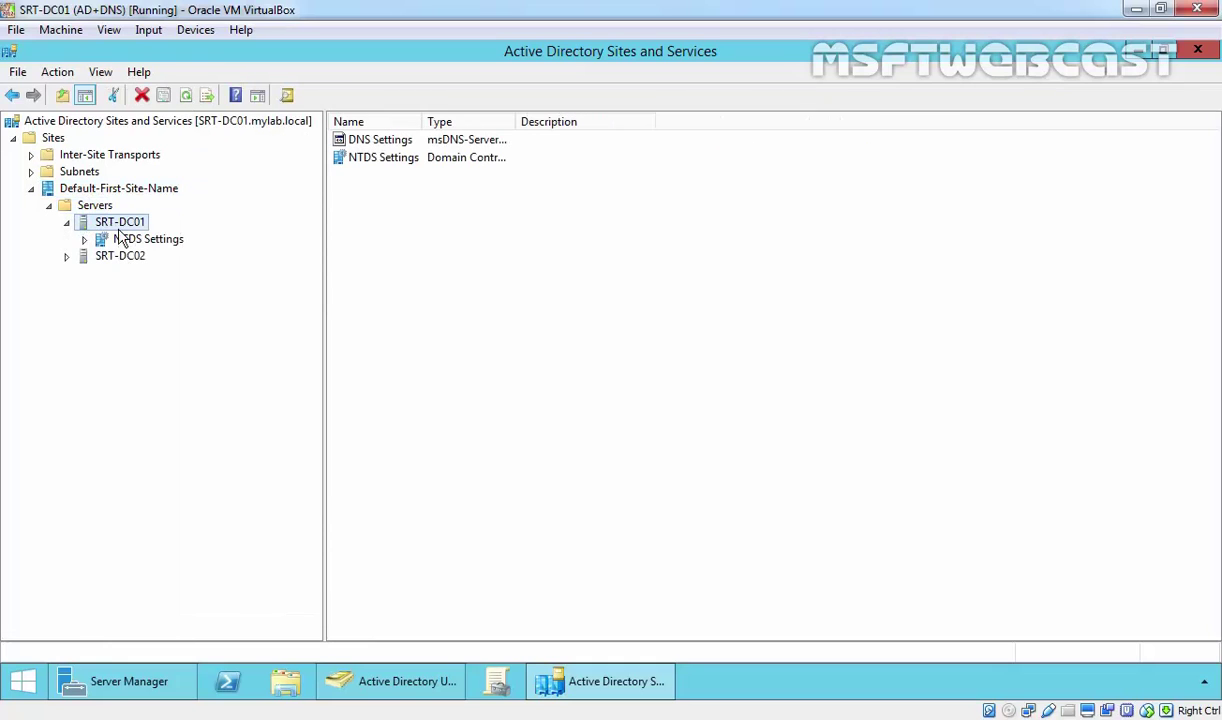
pyautogui.click(152, 240)
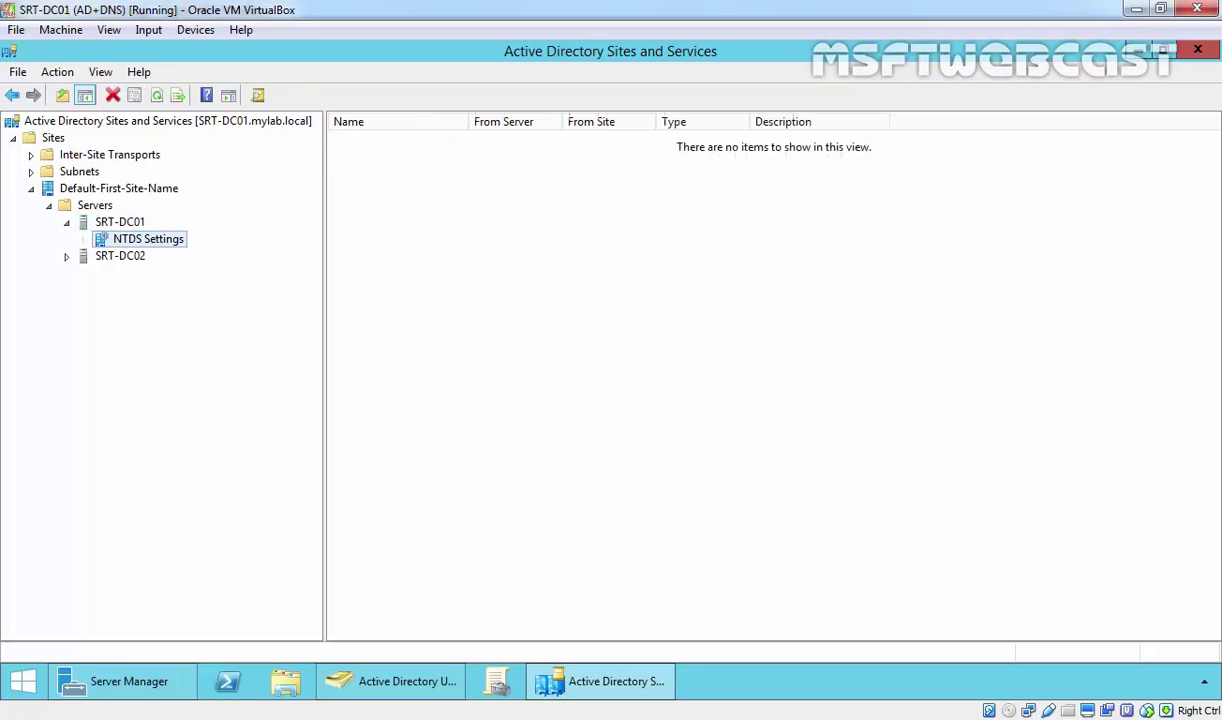
pyautogui.rightClick(156, 239)
# Run Check Replication Topology on SRT-DC01's NTDS Settings and refresh the connections list.
pyautogui.moveTo(249, 318)
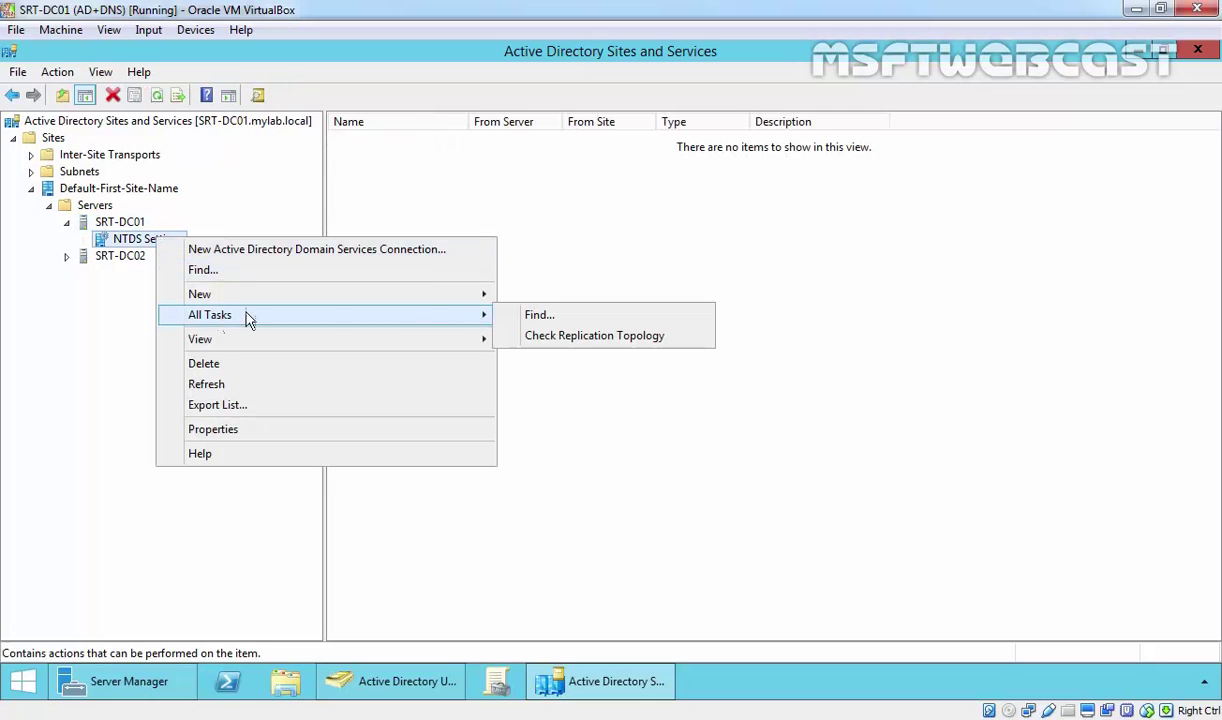
pyautogui.click(553, 330)
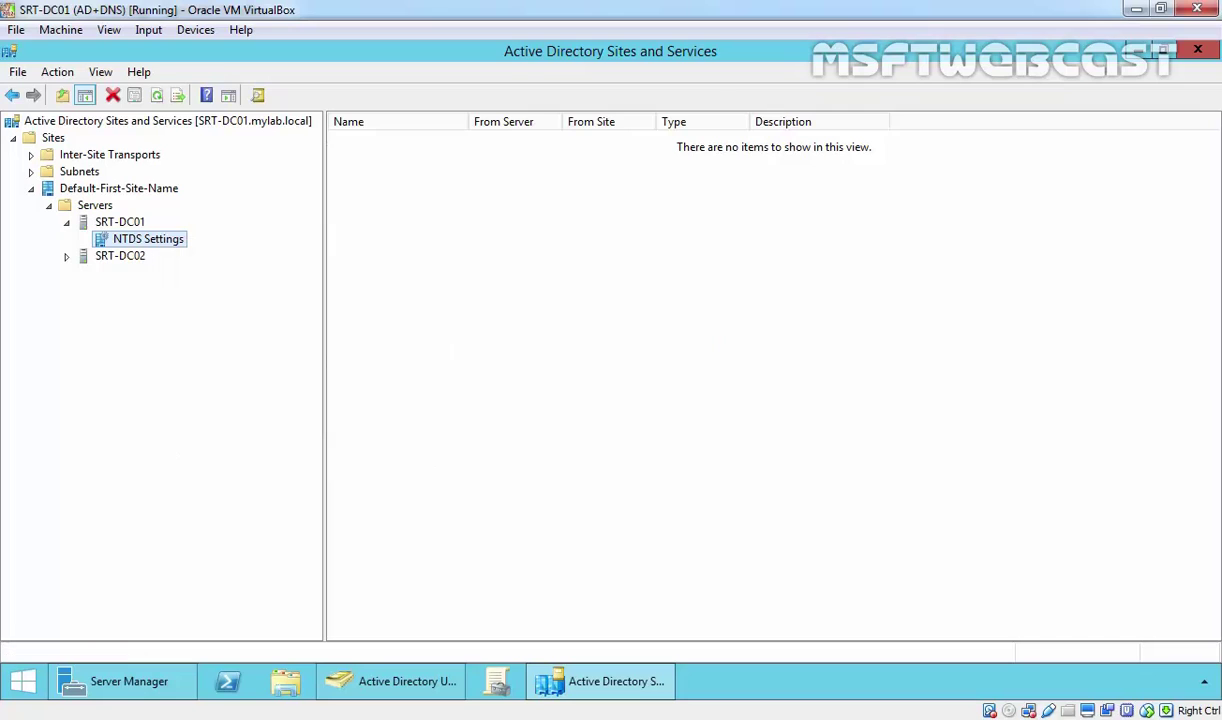
pyautogui.click(787, 448)
pyautogui.rightClick(461, 223)
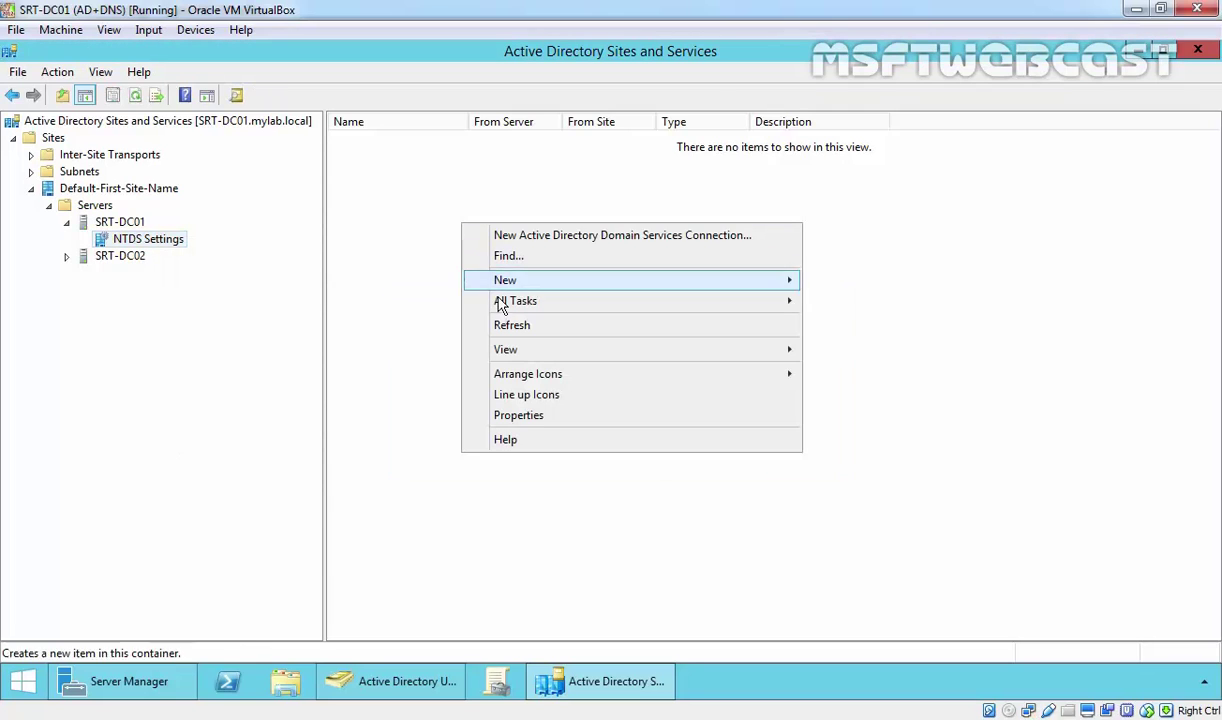
pyautogui.click(506, 328)
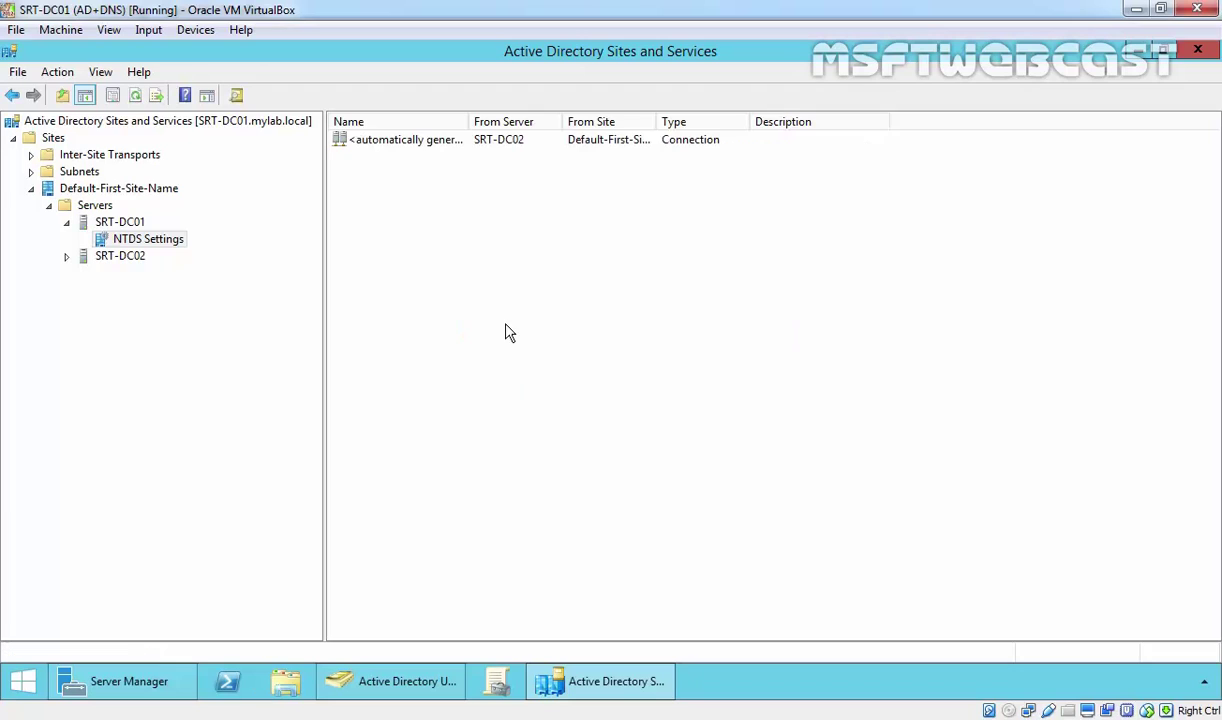
# Replicate Now over SRT-DC01's automatically generated connection from SRT-DC02.
pyautogui.click(340, 140)
pyautogui.doubleClick(469, 121)
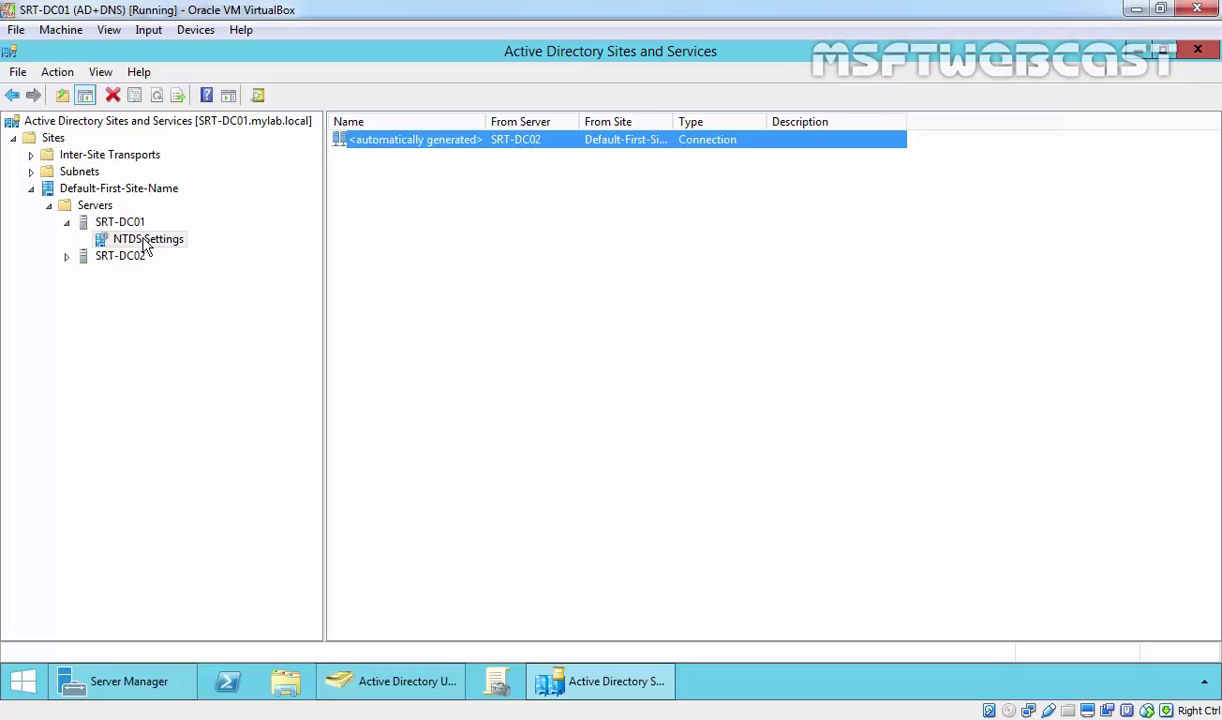
pyautogui.rightClick(473, 150)
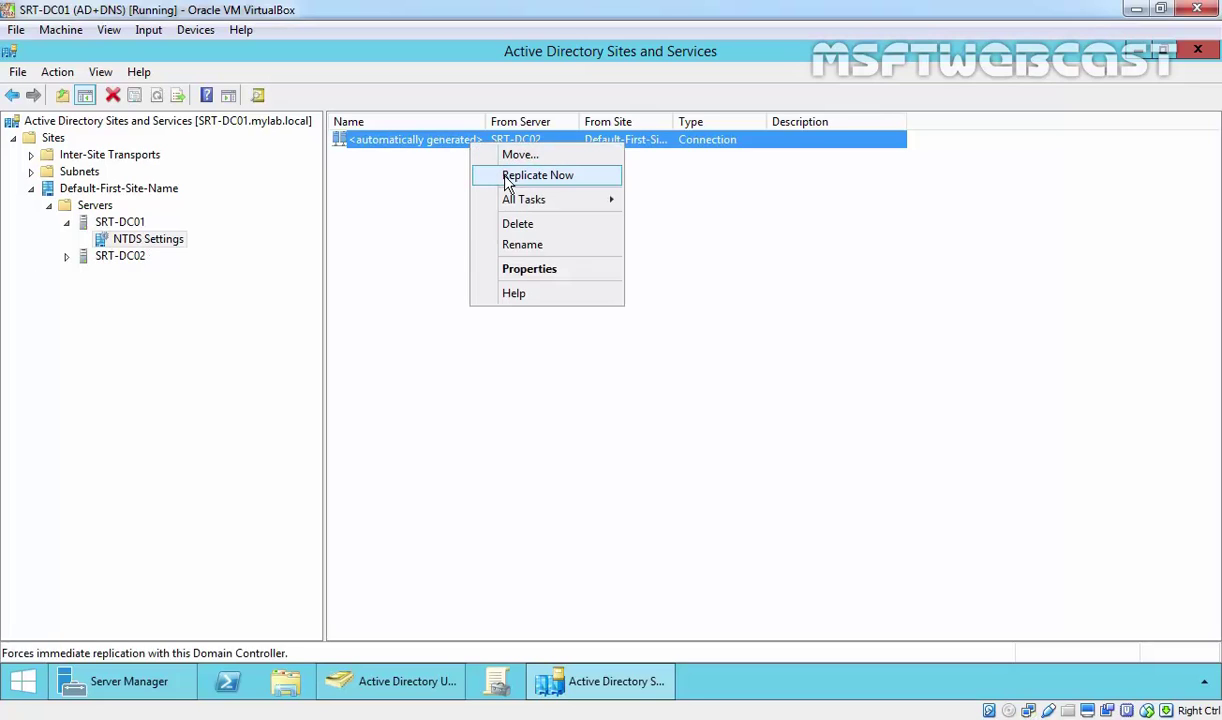
pyautogui.click(508, 180)
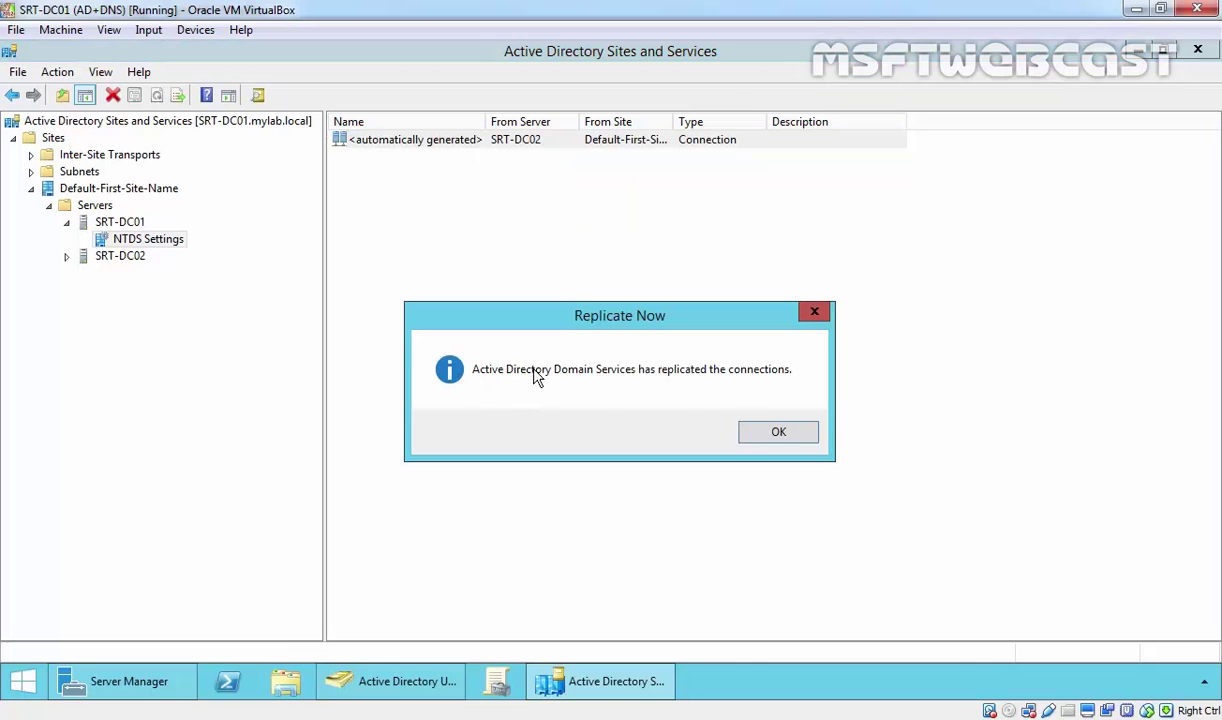
pyautogui.press('Return')
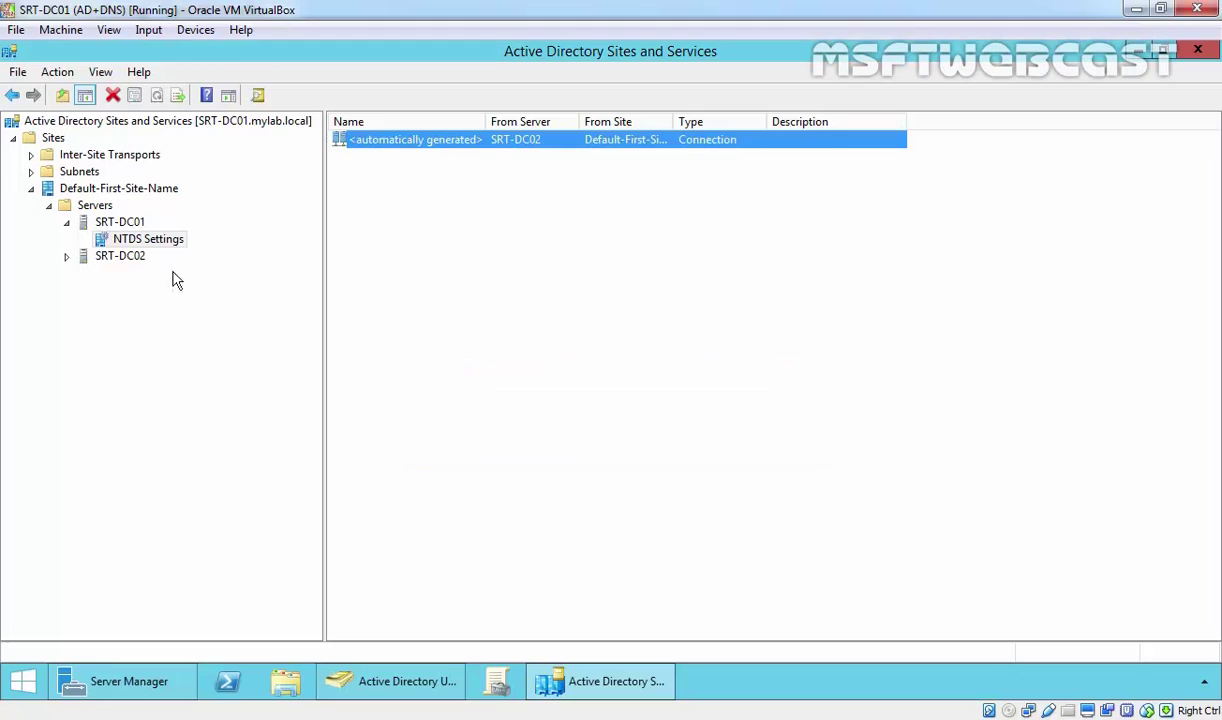
pyautogui.doubleClick(119, 256)
# Run Check Replication Topology on SRT-DC02's NTDS Settings and refresh its connections.
pyautogui.click(143, 278)
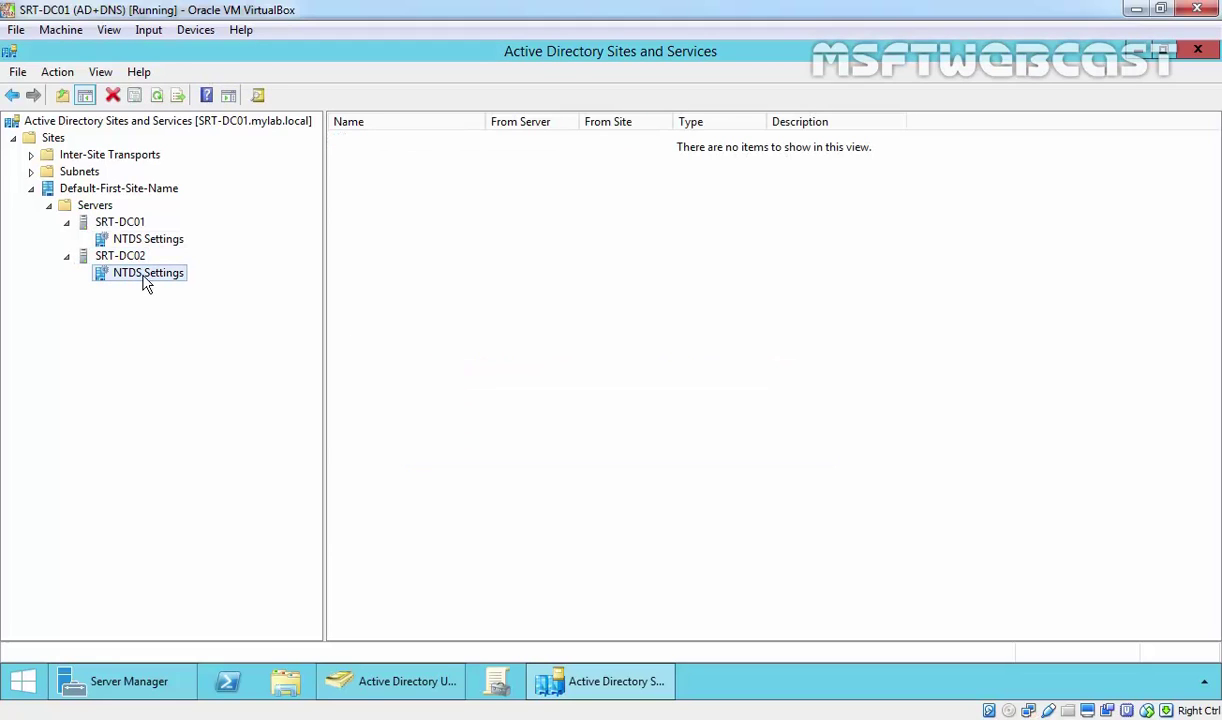
pyautogui.rightClick(147, 284)
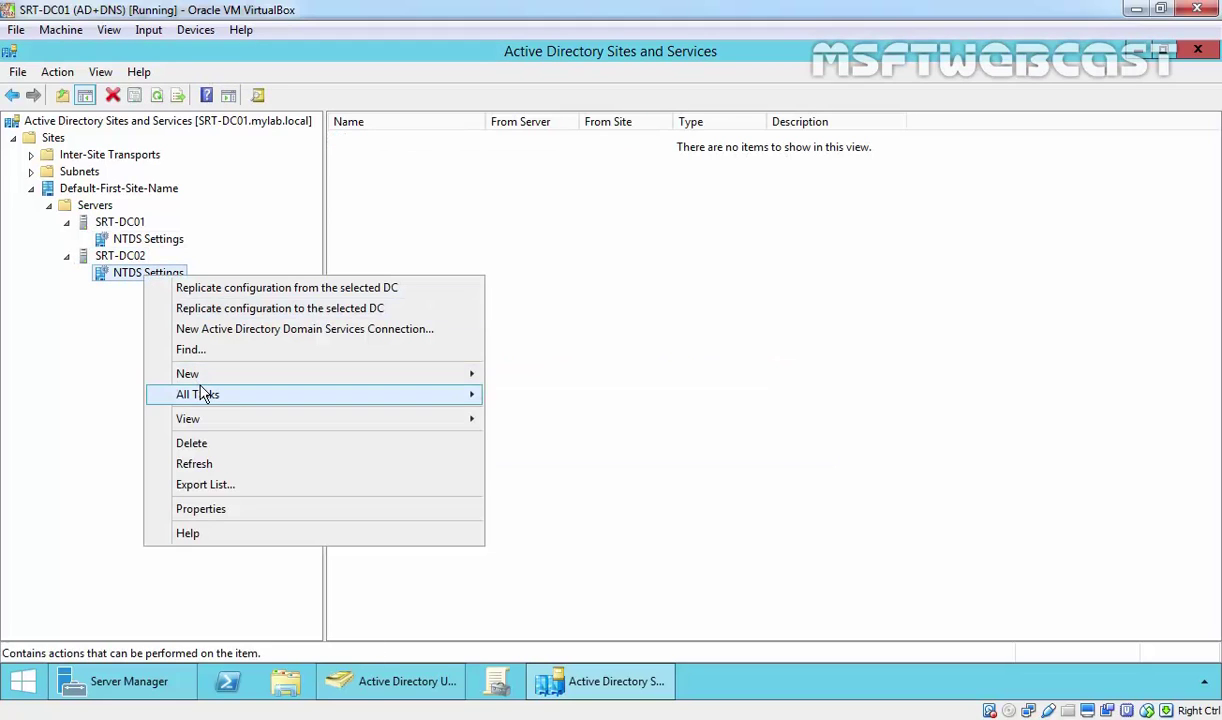
pyautogui.moveTo(203, 395)
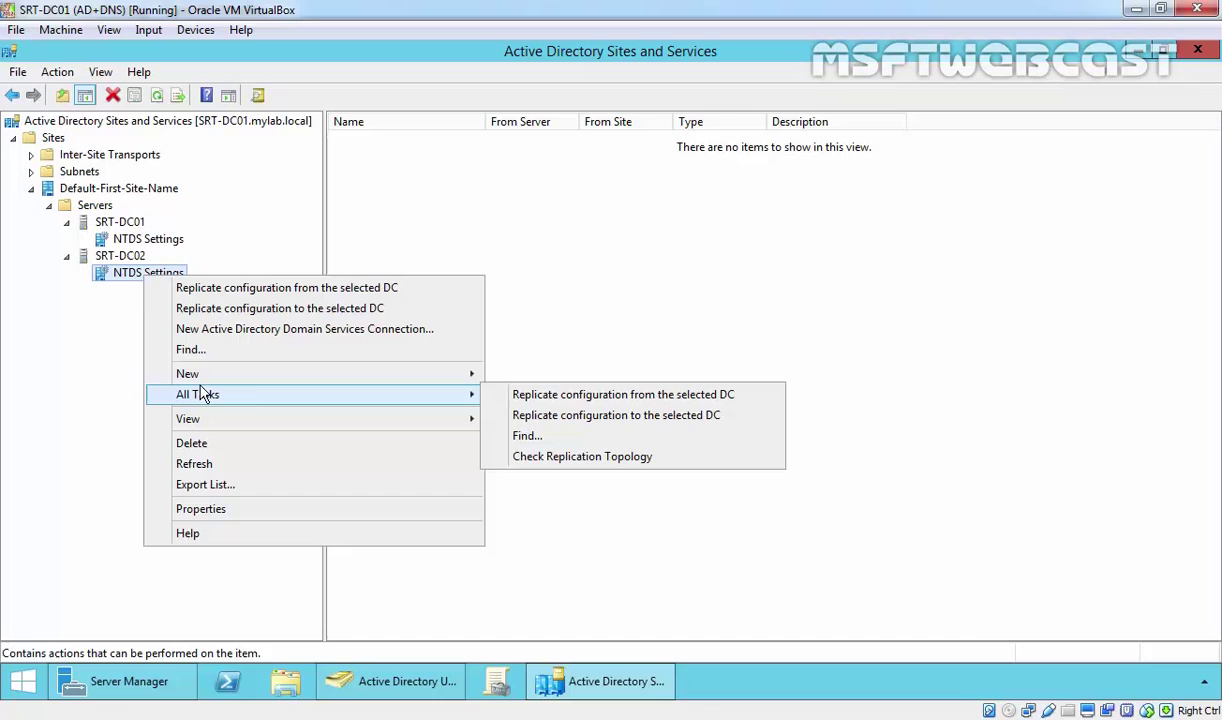
pyautogui.click(535, 459)
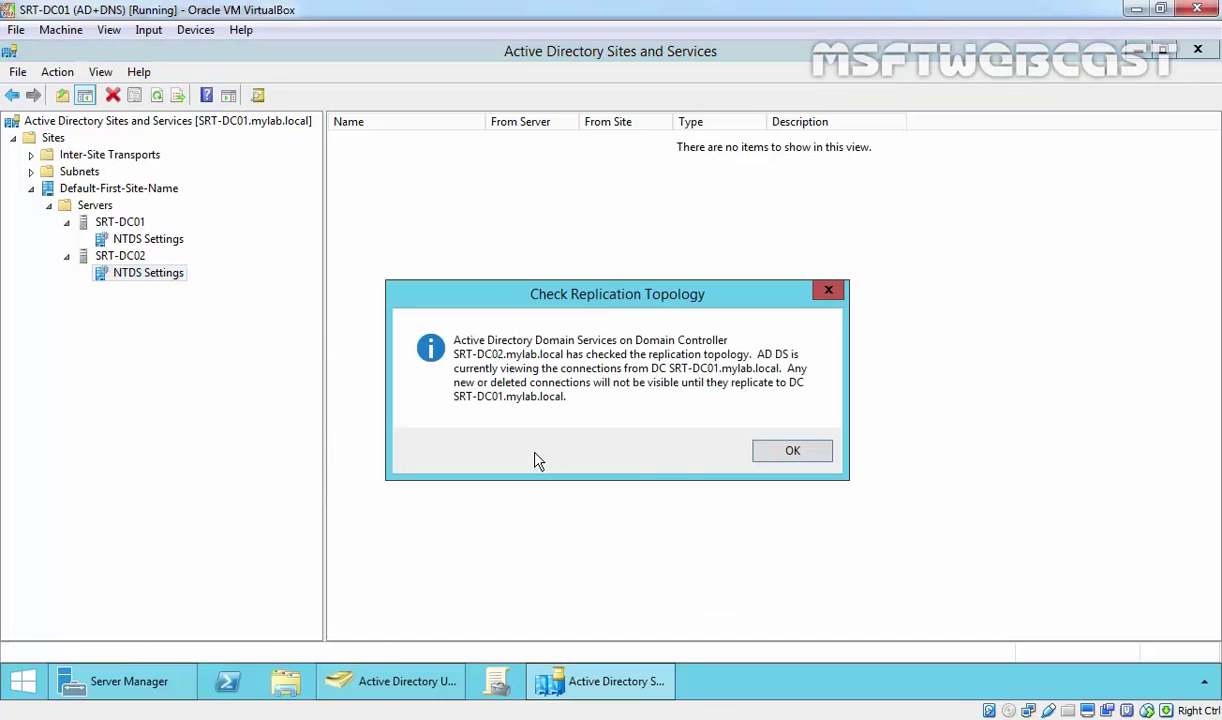
pyautogui.click(764, 453)
pyautogui.rightClick(445, 203)
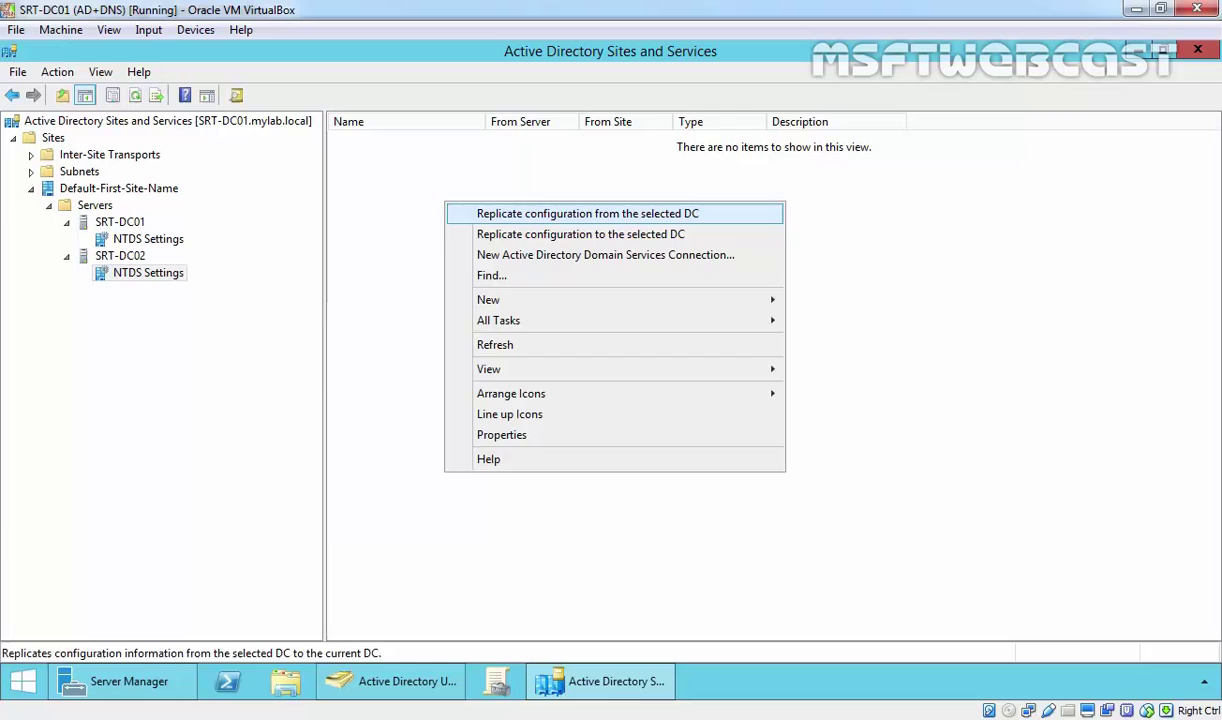
pyautogui.click(483, 344)
# Replicate Now over SRT-DC02's connection from SRT-DC01, then return to Users and Computers.
pyautogui.click(388, 148)
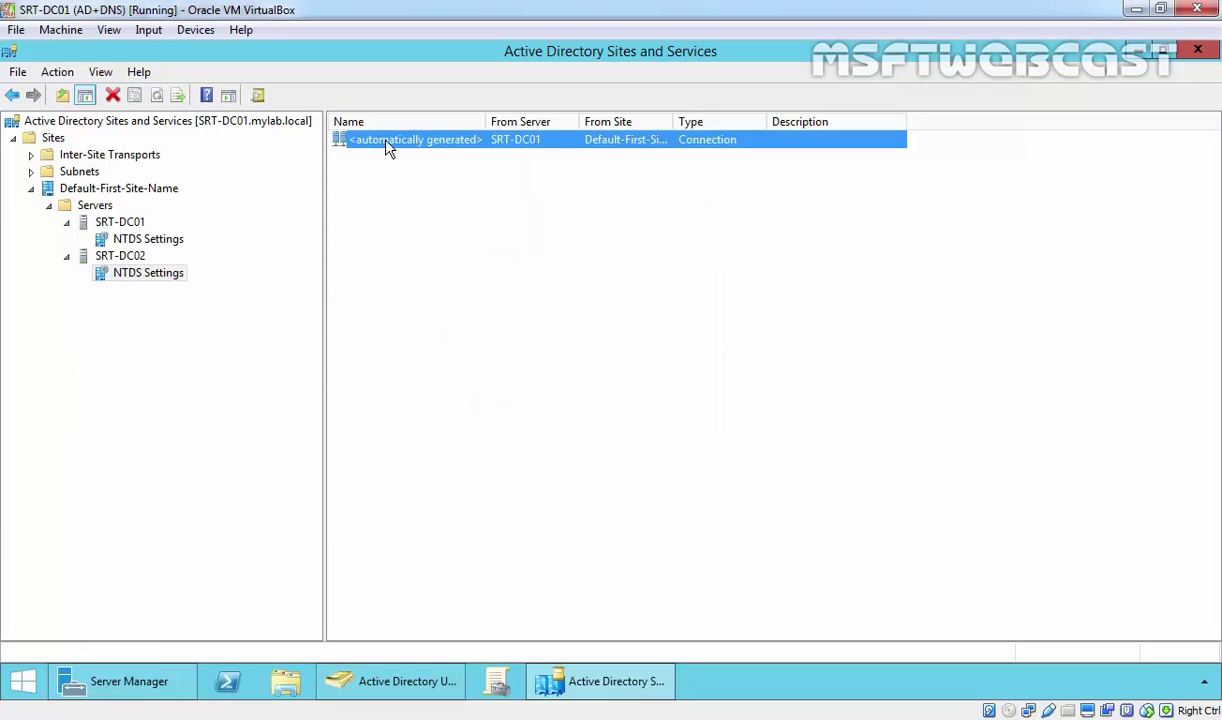
pyautogui.rightClick(388, 148)
pyautogui.click(428, 178)
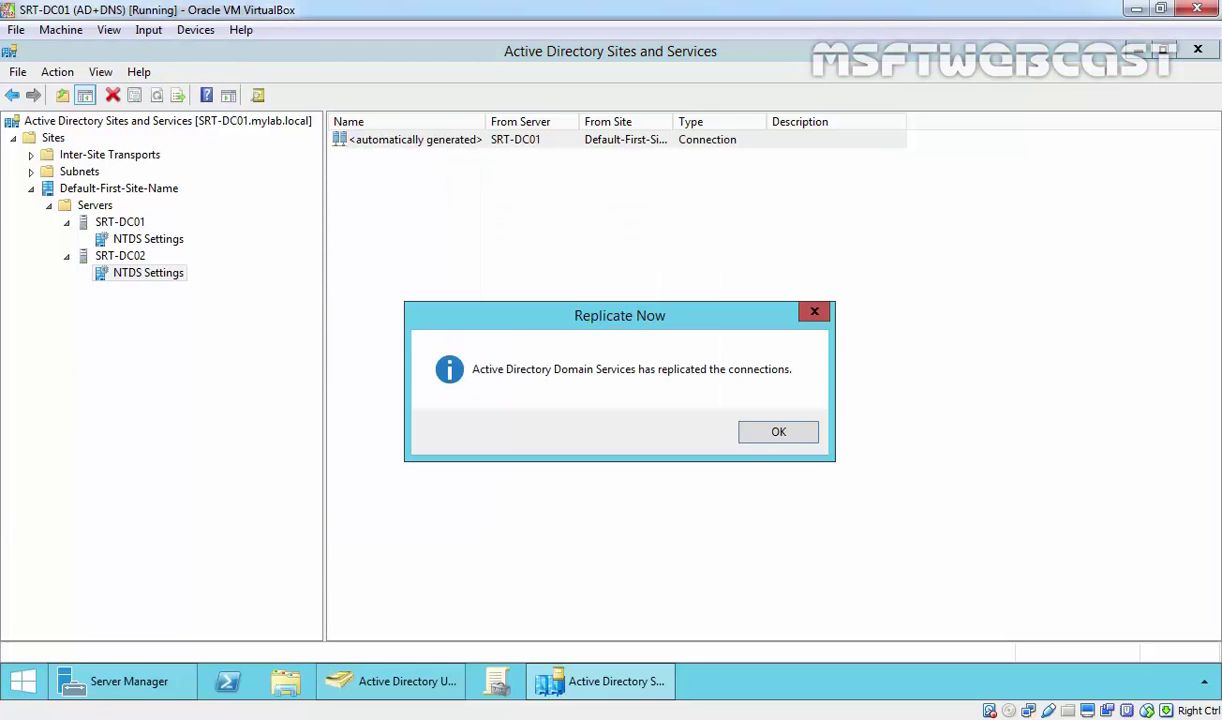
pyautogui.click(766, 444)
pyautogui.click(610, 428)
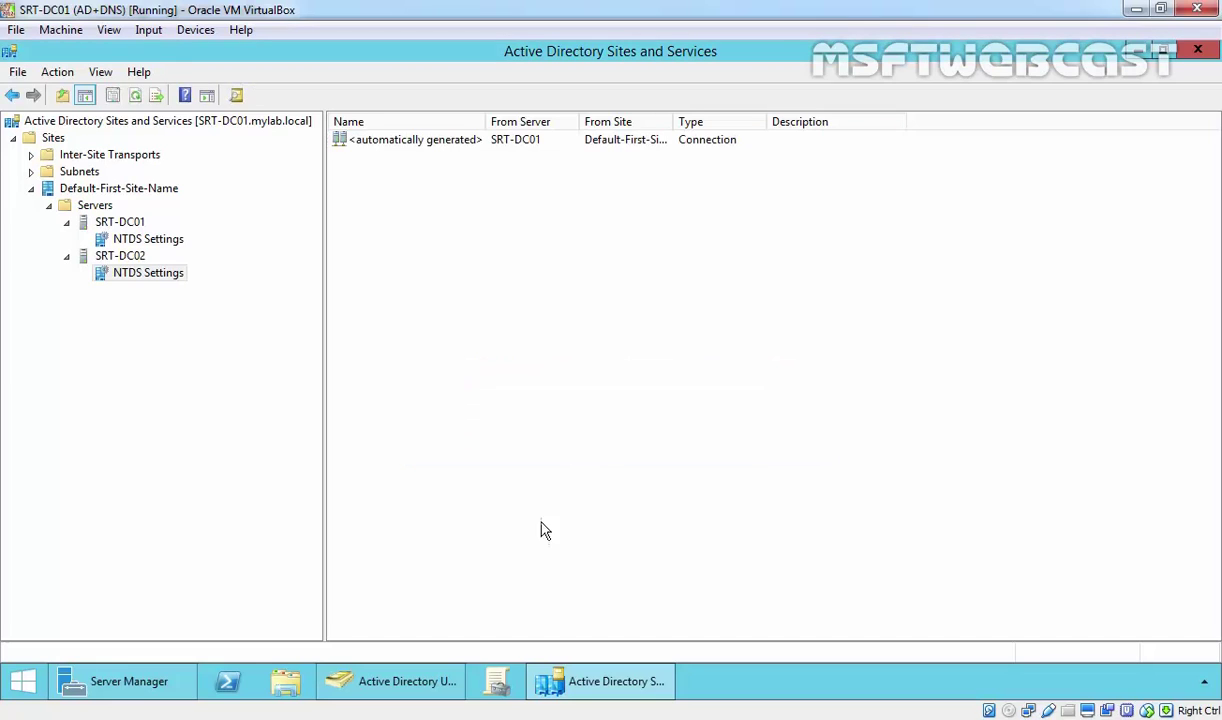
pyautogui.click(400, 681)
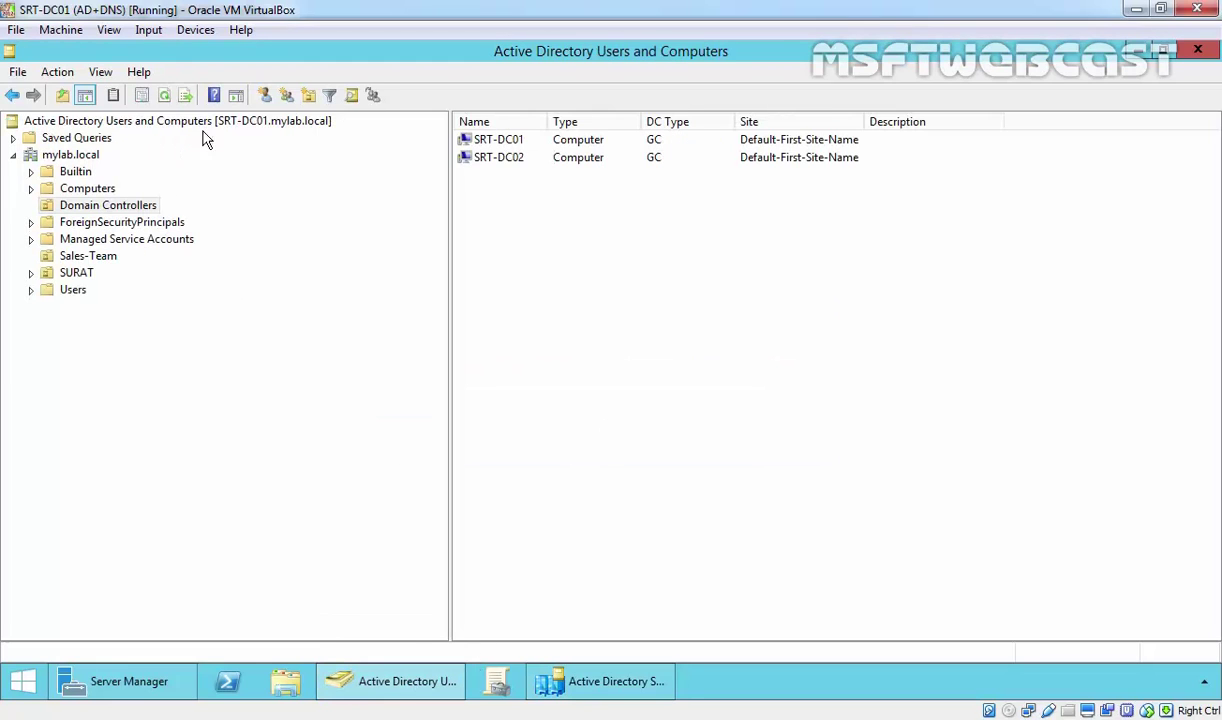
# Start a new user in mylab.local's Users container, entering user1 as first and logon name.
pyautogui.click(76, 289)
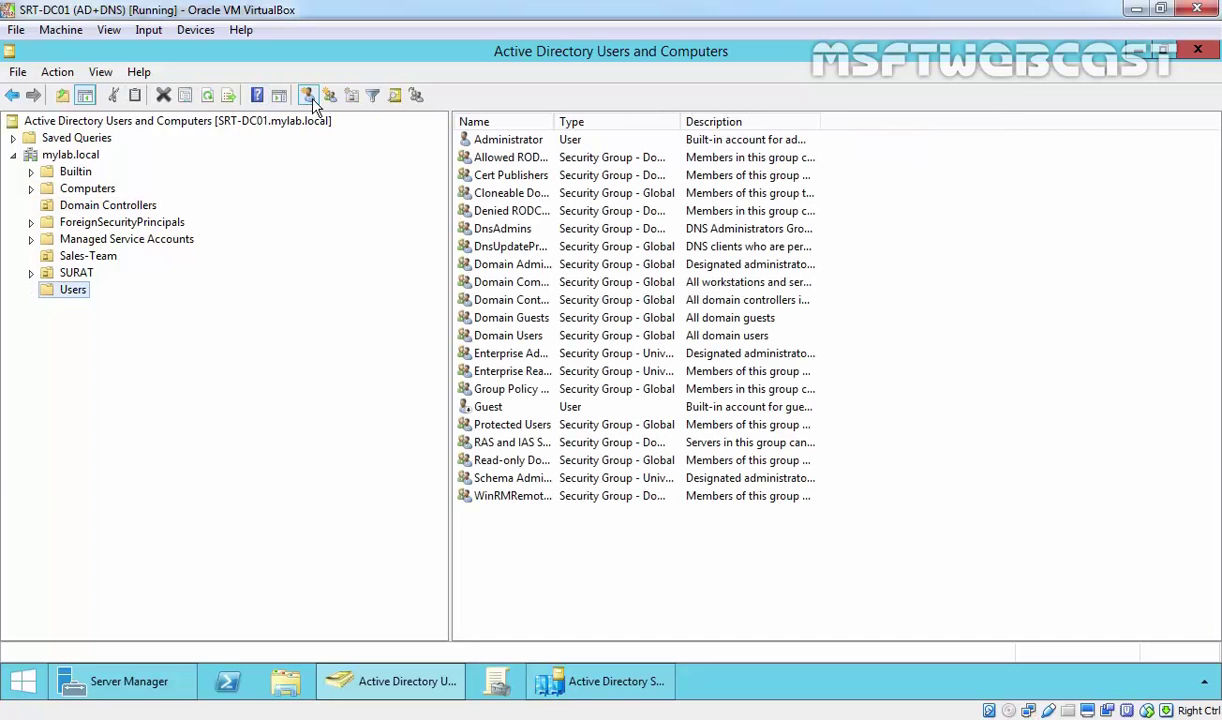
pyautogui.click(308, 95)
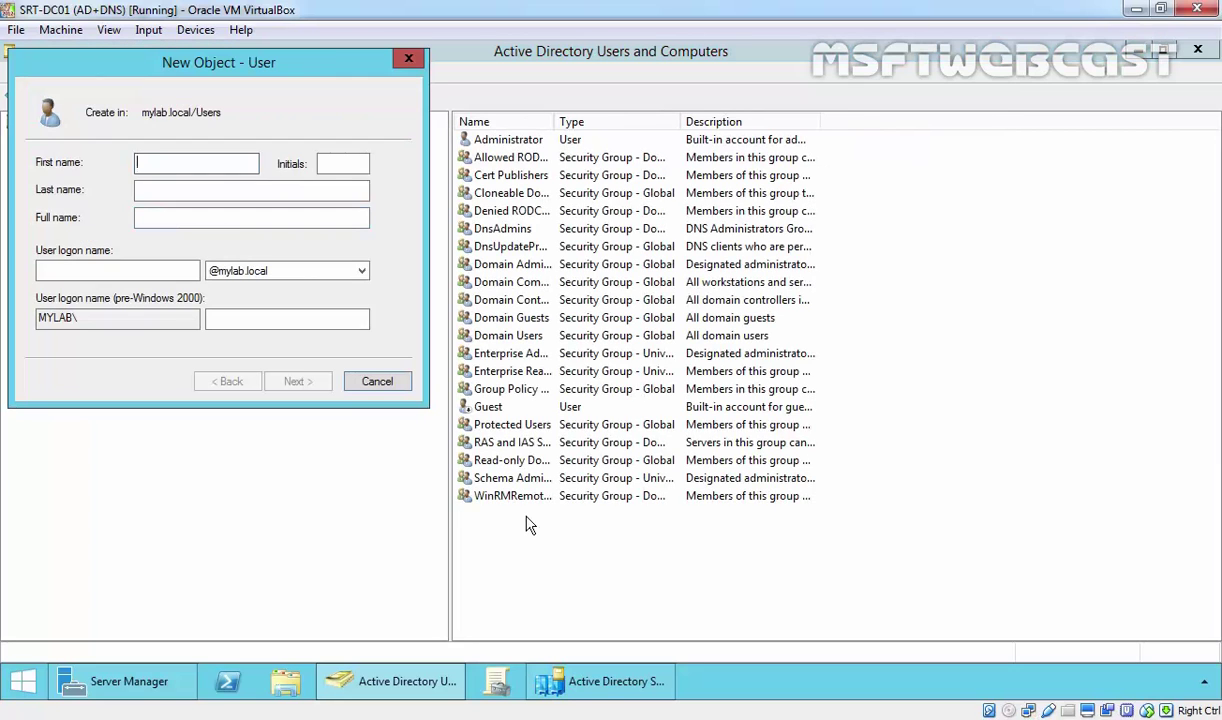
pyautogui.write('user1')
pyautogui.press('Tab')
pyautogui.press('Tab')
pyautogui.press('Tab')
pyautogui.press('Tab')
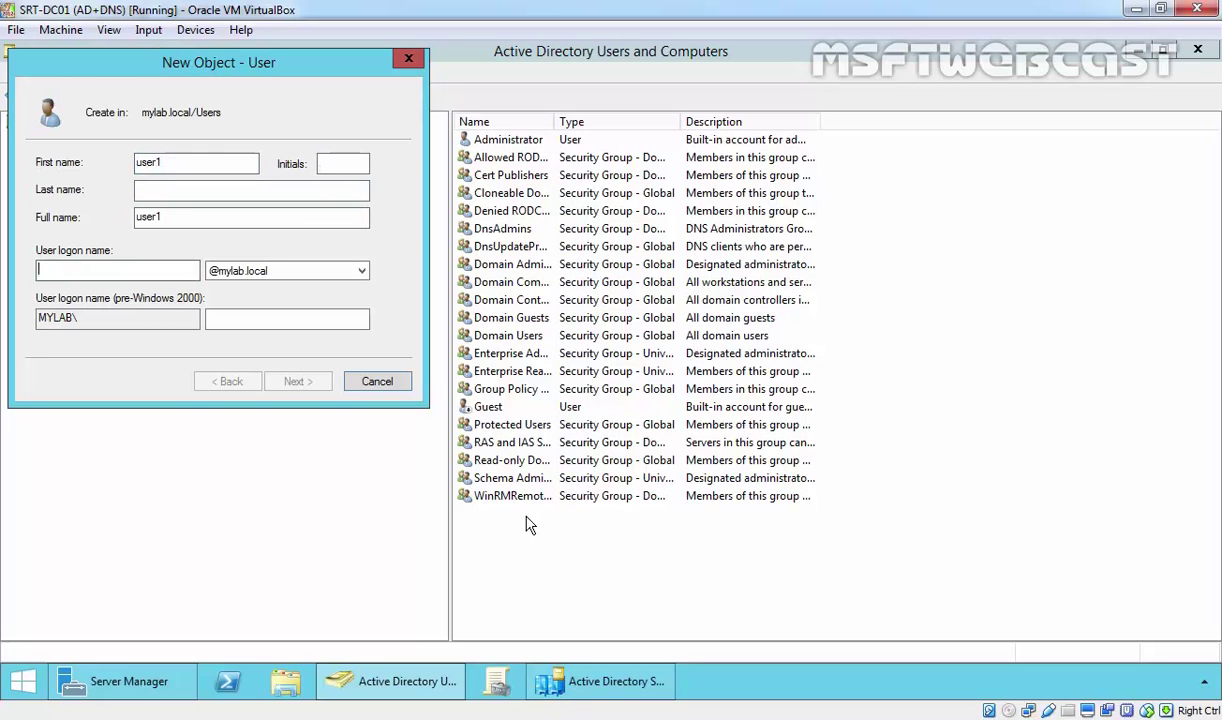
pyautogui.write('user')
pyautogui.press('Tab')
pyautogui.press('Tab')
pyautogui.press('Tab')
pyautogui.press('Tab')
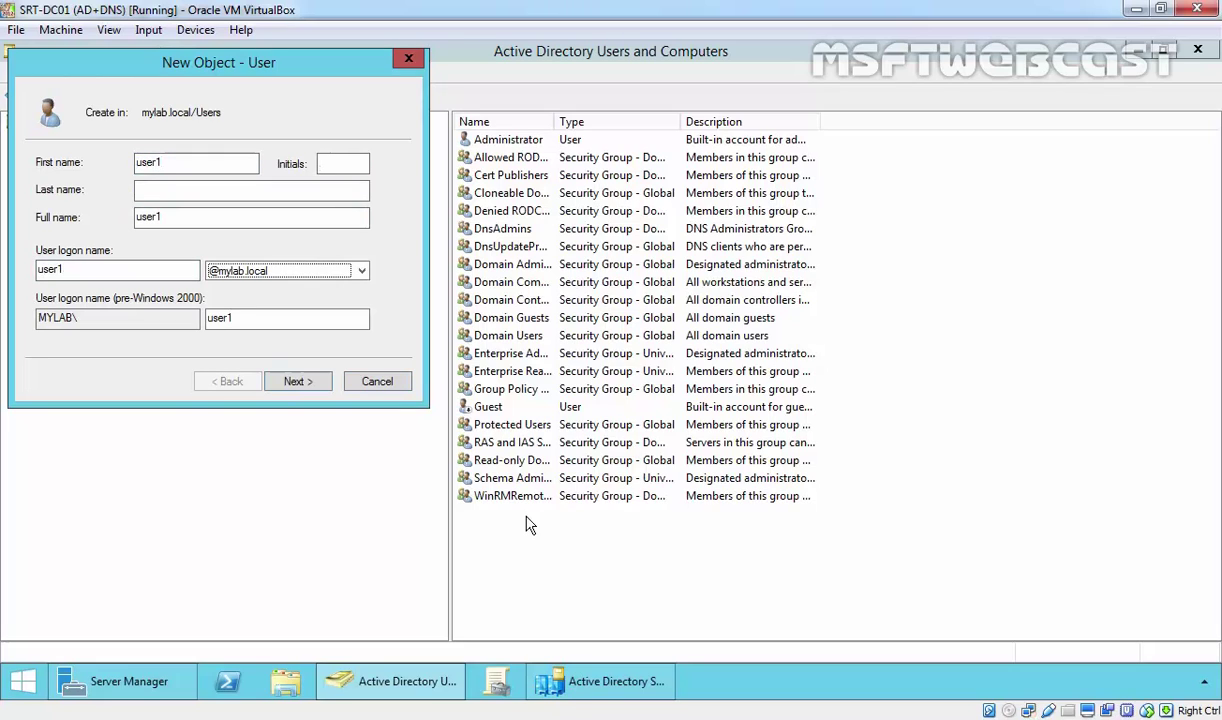
# Enter and confirm the account password, then finish creating user1.
pyautogui.write('P@ssw0rd')
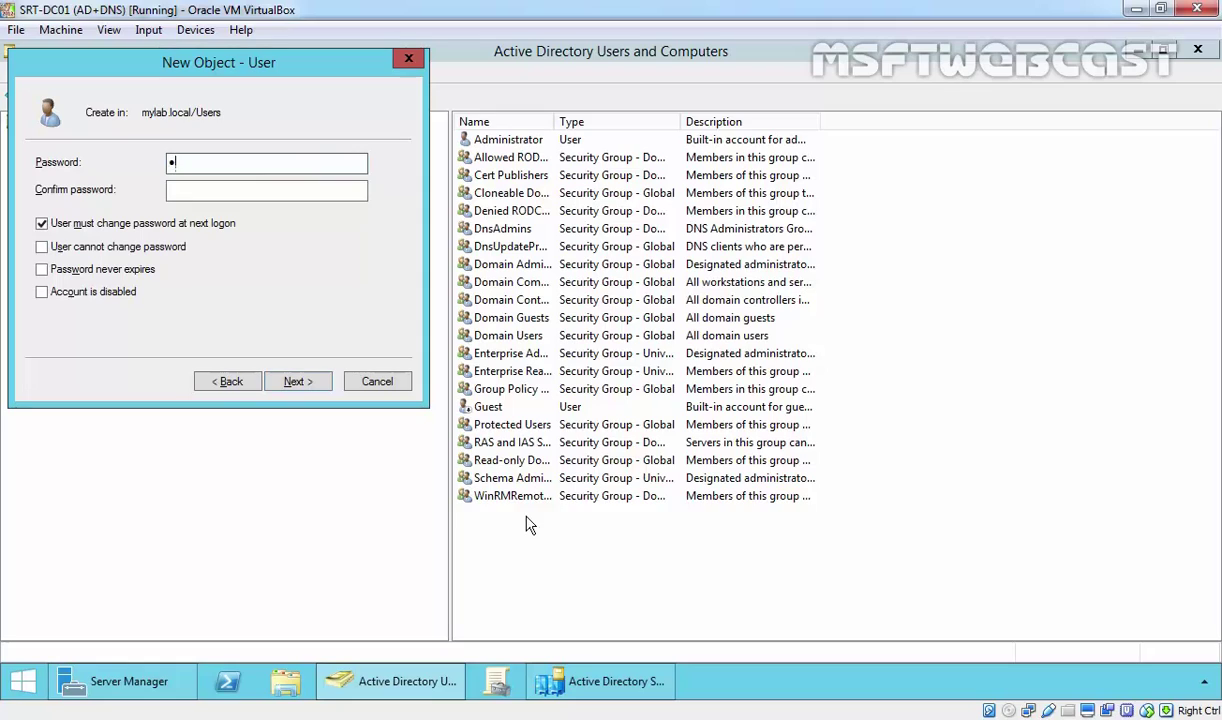
pyautogui.press('Tab')
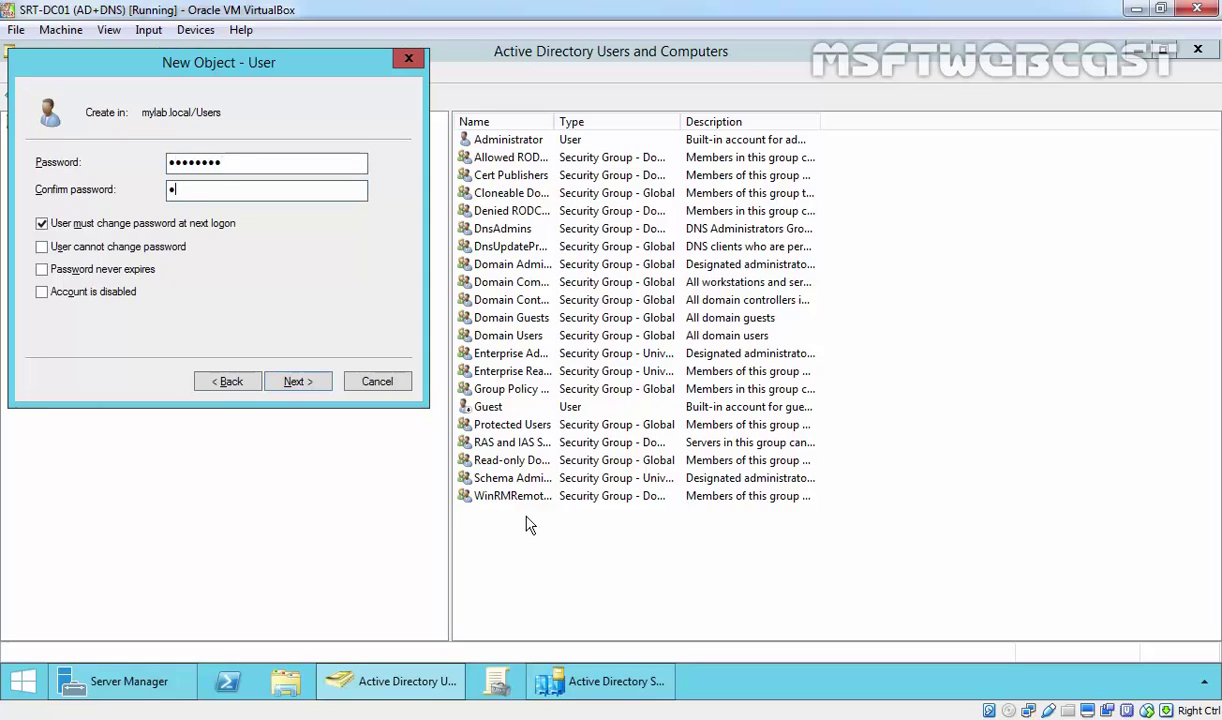
pyautogui.write('P@ssw0rd')
pyautogui.click(292, 381)
pyautogui.click(298, 379)
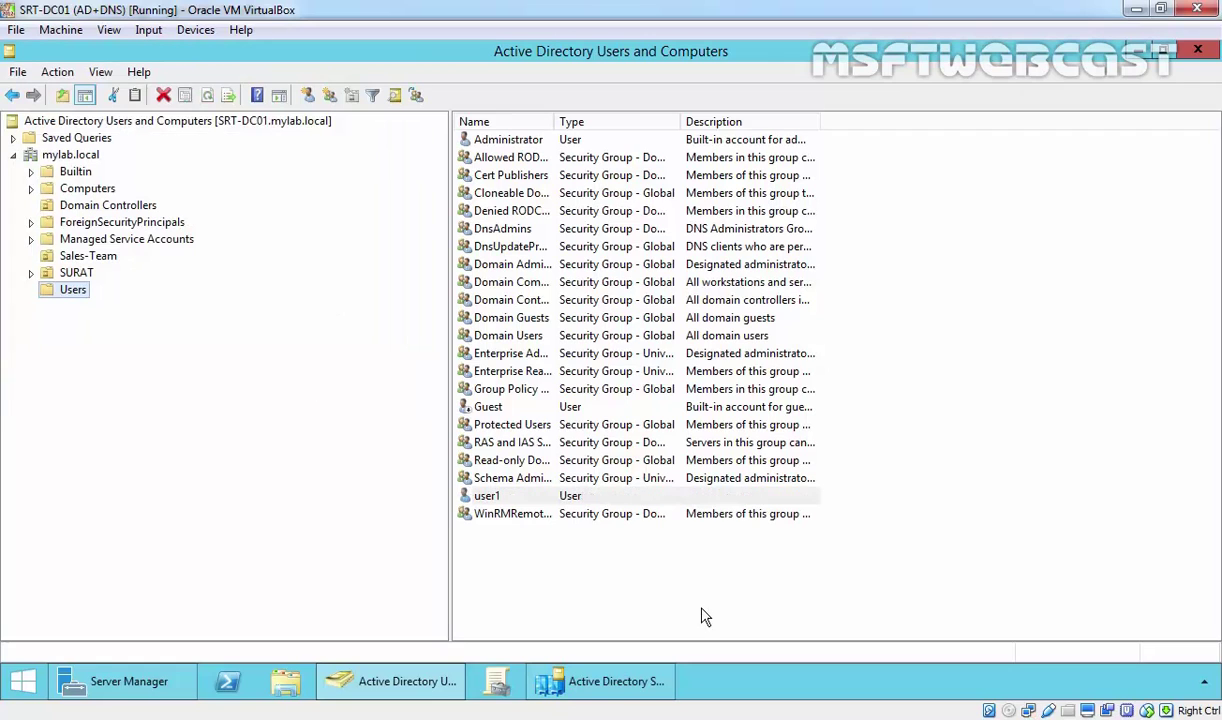
pyautogui.click(486, 495)
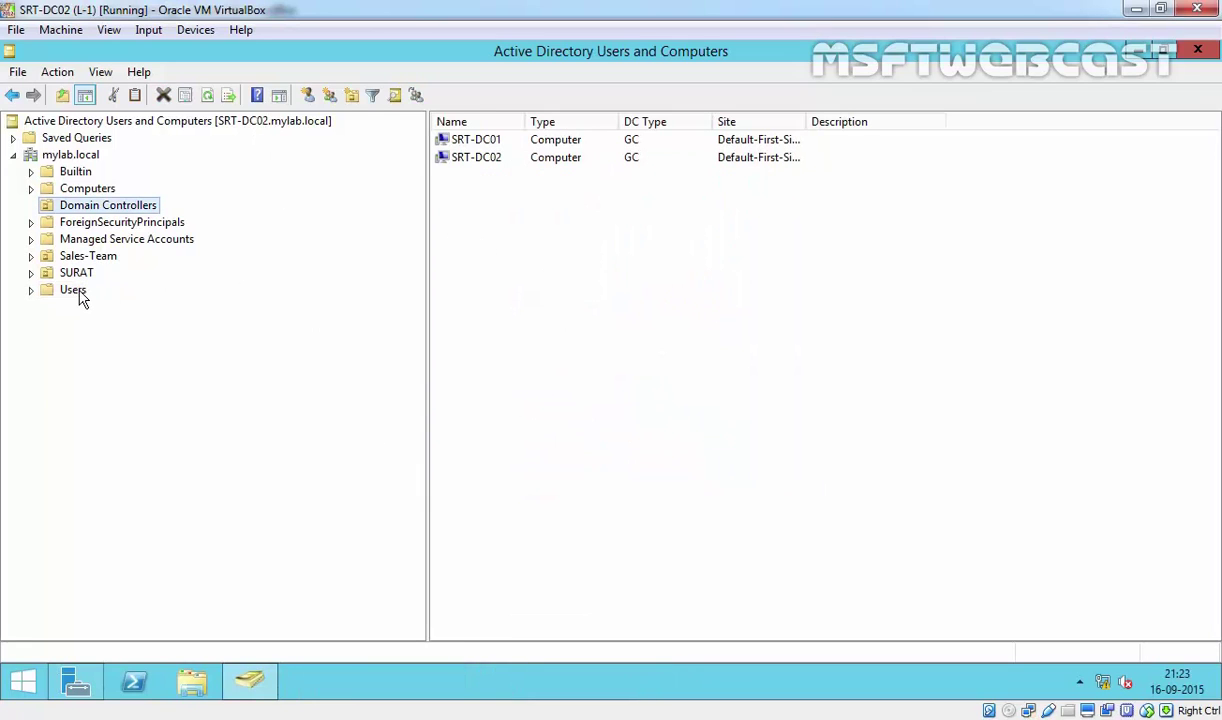
# Confirm the replicated user1 is listed in SRT-DC02's Users container.
pyautogui.click(73, 290)
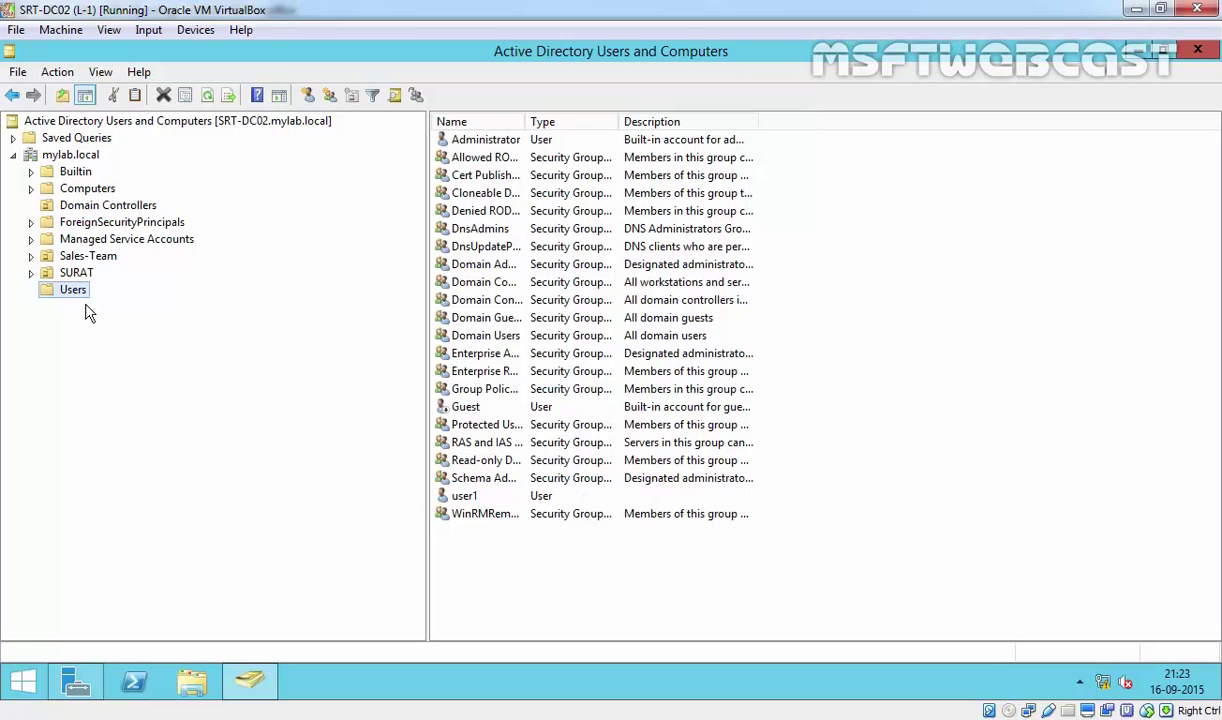
pyautogui.click(458, 494)
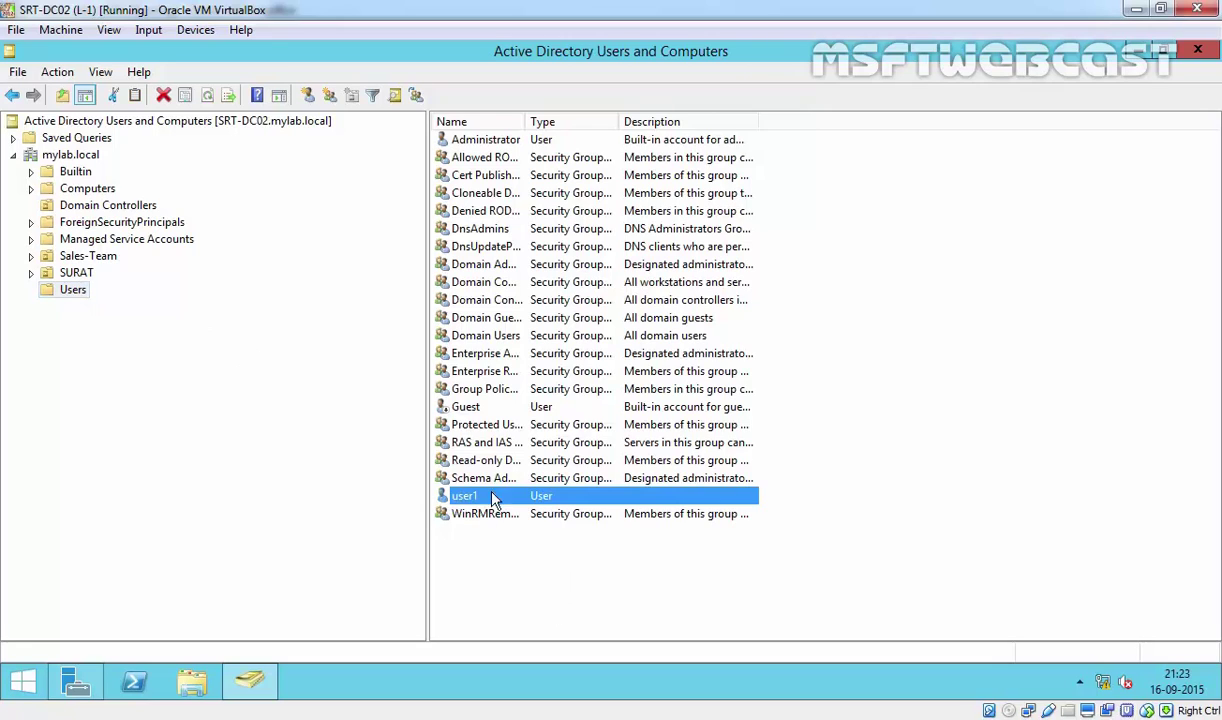
pyautogui.click(466, 552)
# Create user2 in Users with first and logon name user2 and the account password.
pyautogui.click(259, 95)
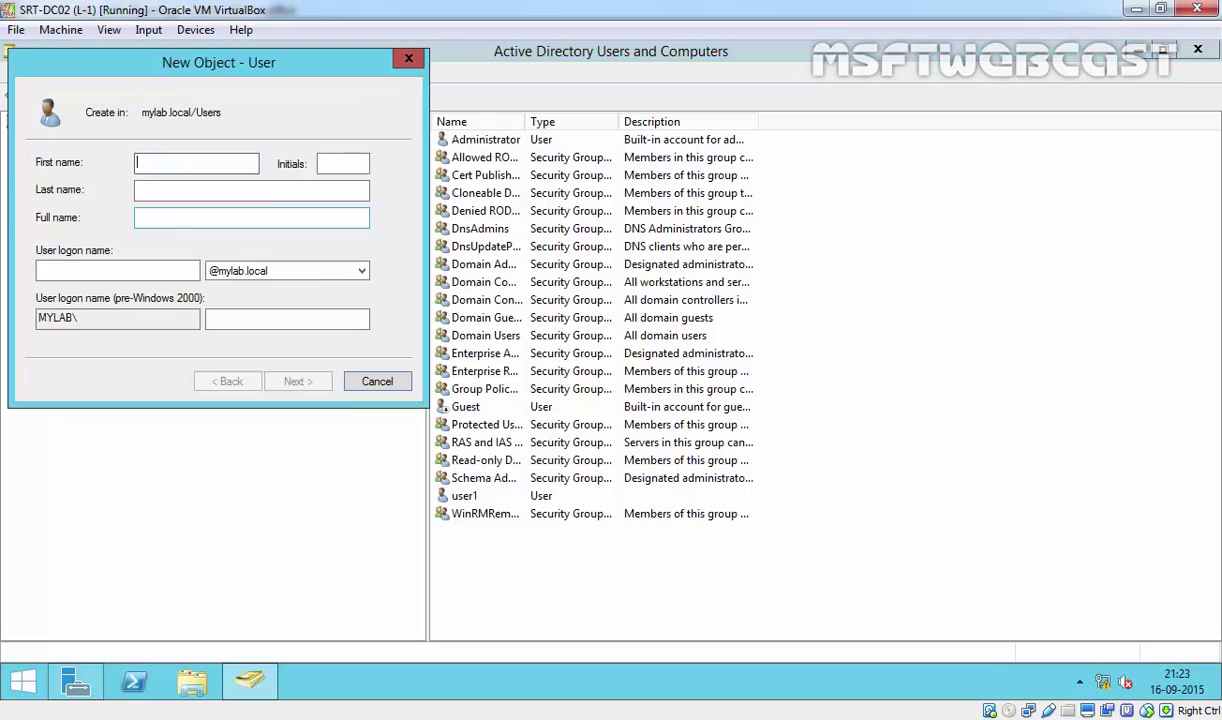
pyautogui.write('user2')
pyautogui.press('Tab')
pyautogui.press('Tab')
pyautogui.press('Tab')
pyautogui.press('Tab')
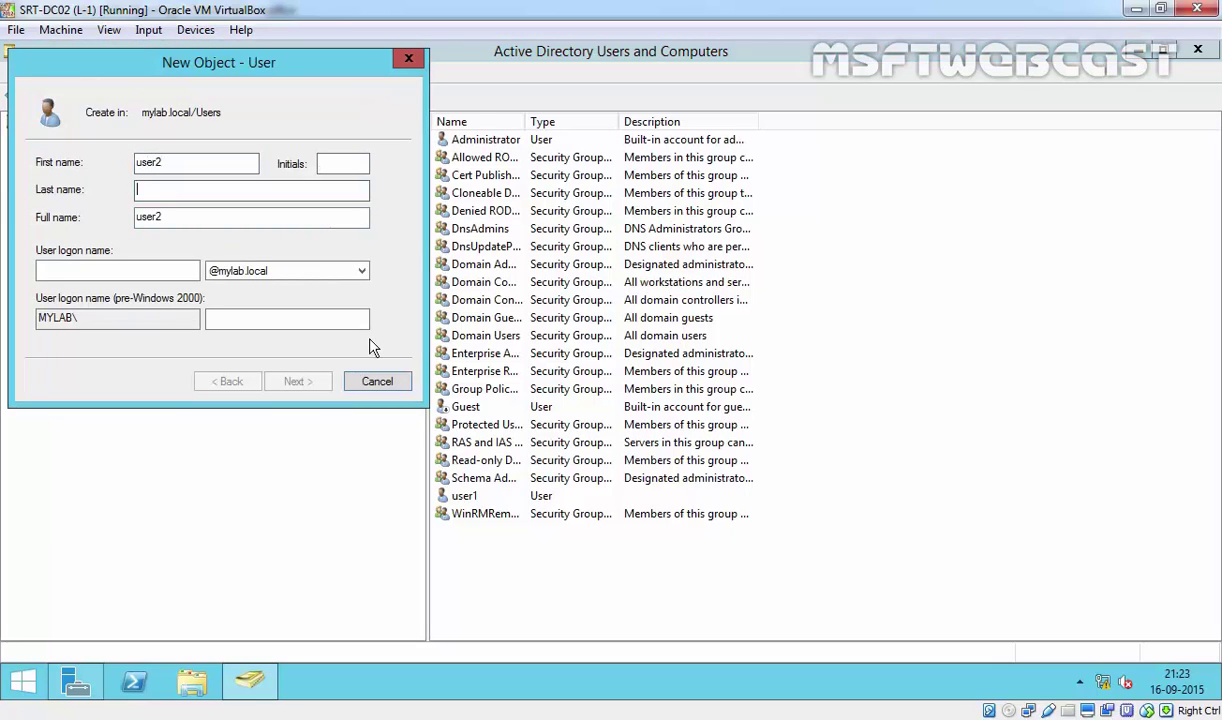
pyautogui.write('user2')
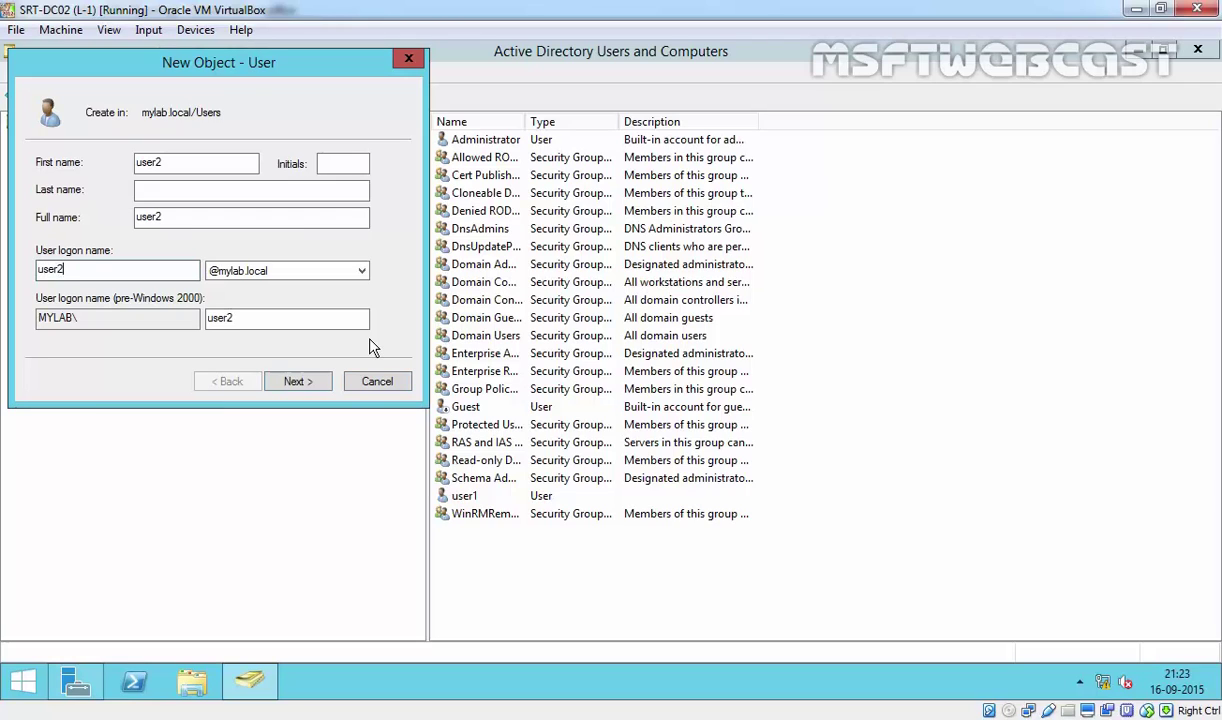
pyautogui.press('Return')
pyautogui.write('P@ssw0rd')
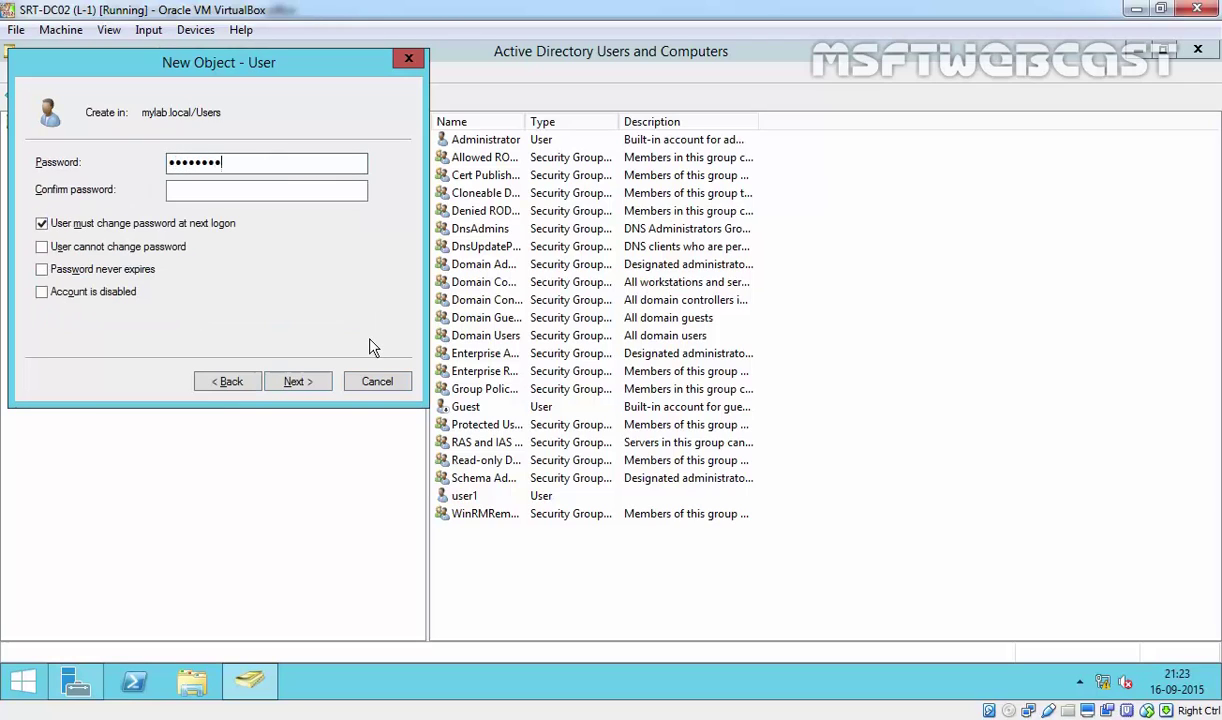
pyautogui.press('Tab')
pyautogui.write('P@ssw0rd')
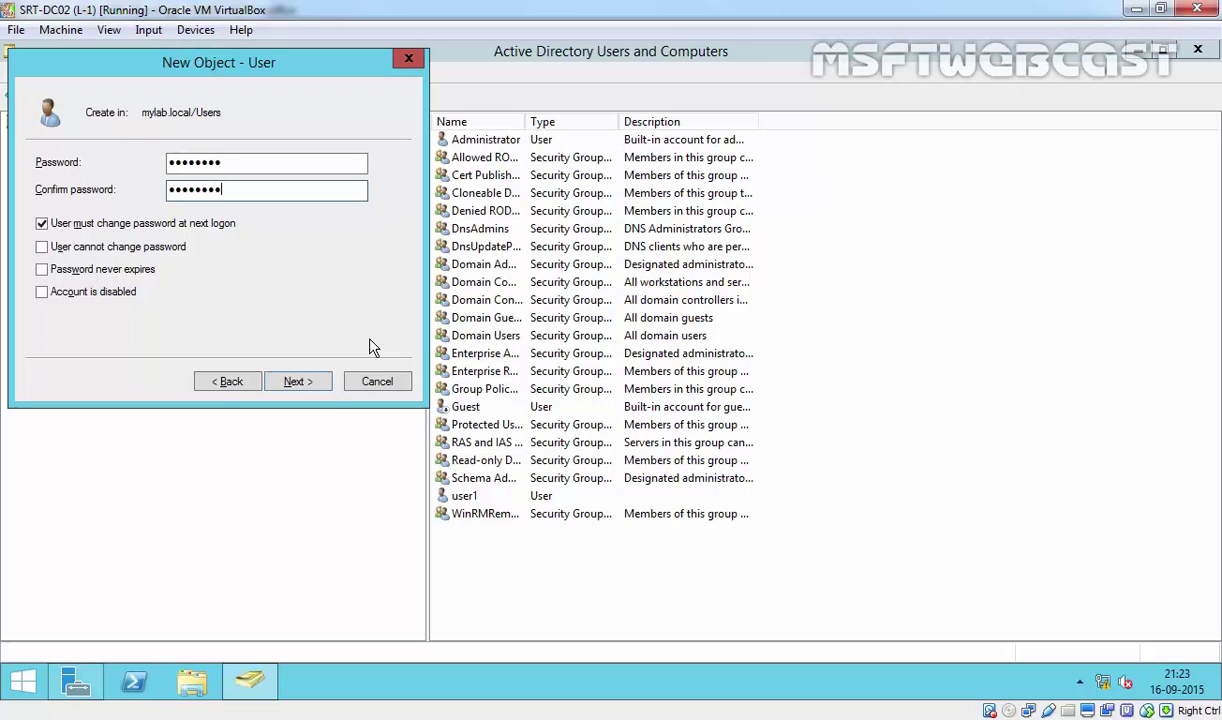
pyautogui.click(309, 381)
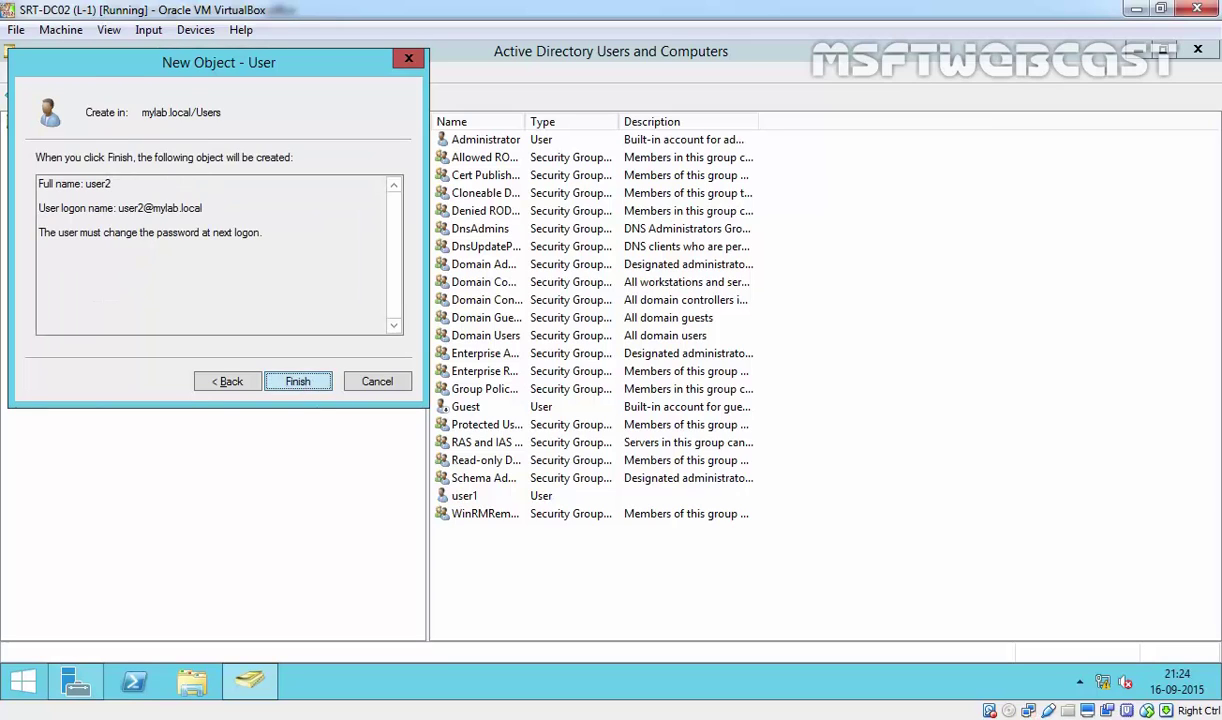
pyautogui.click(299, 379)
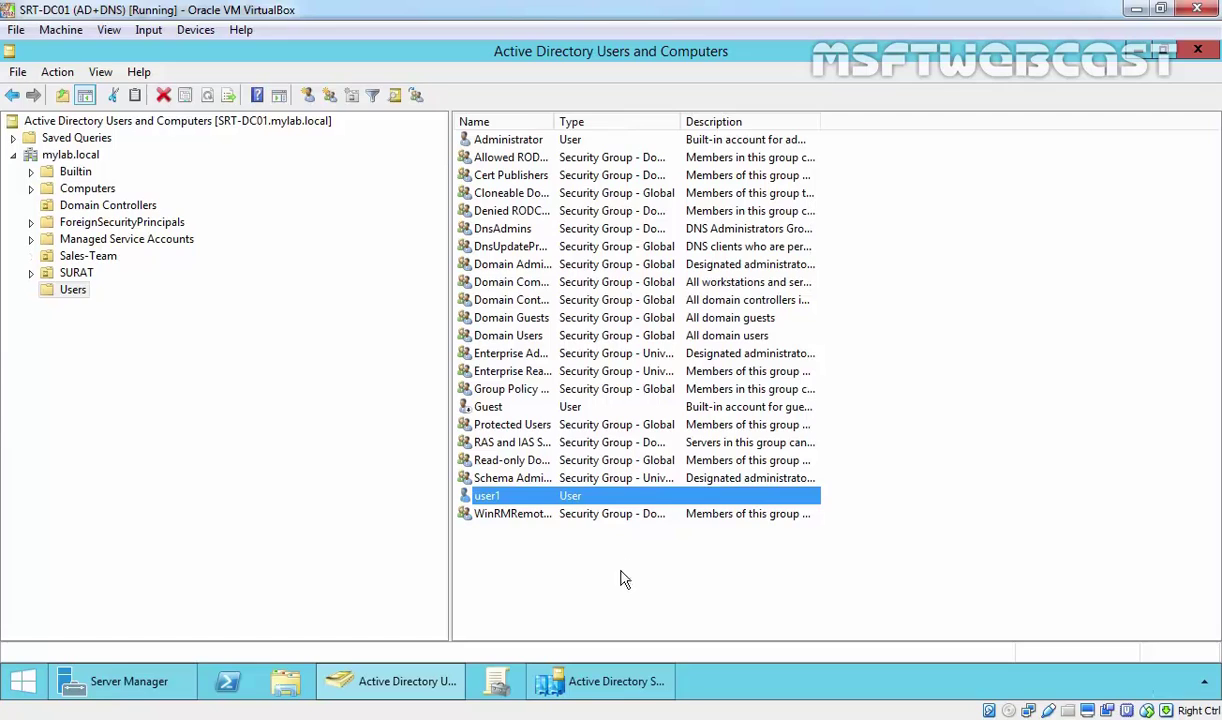
# Refresh SRT-DC01's Users list and confirm the replicated user2 appears.
pyautogui.rightClick(545, 568)
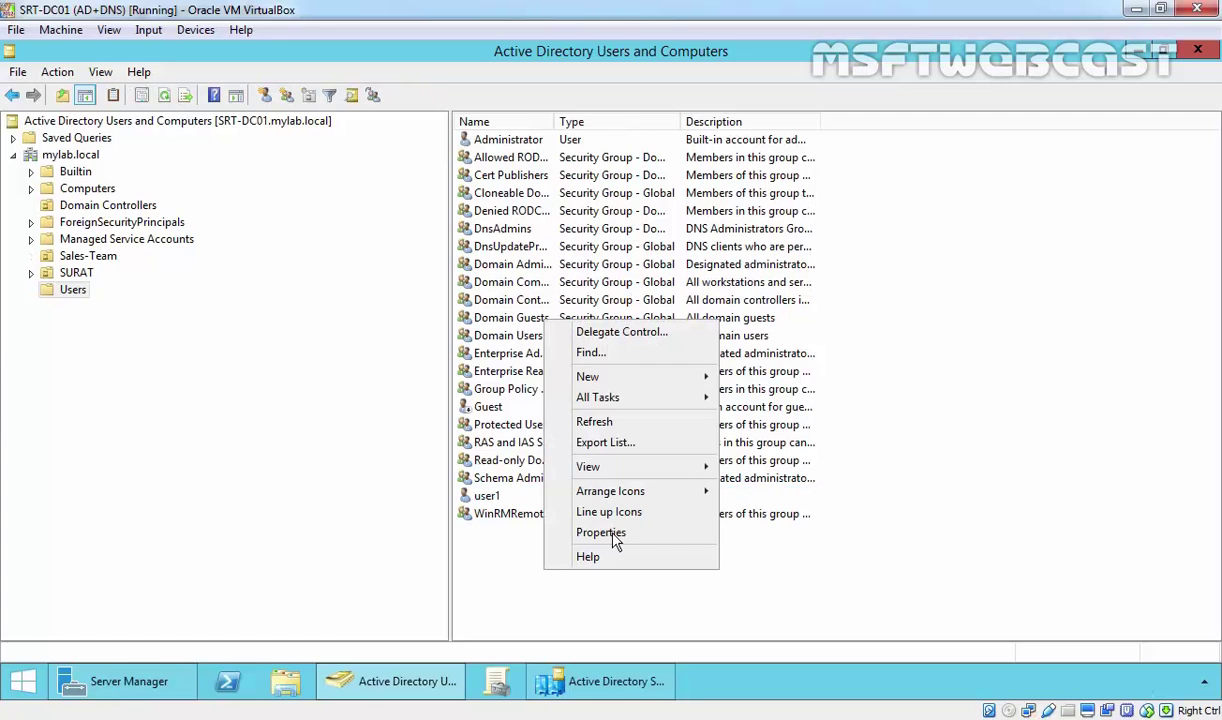
pyautogui.click(612, 423)
pyautogui.click(486, 511)
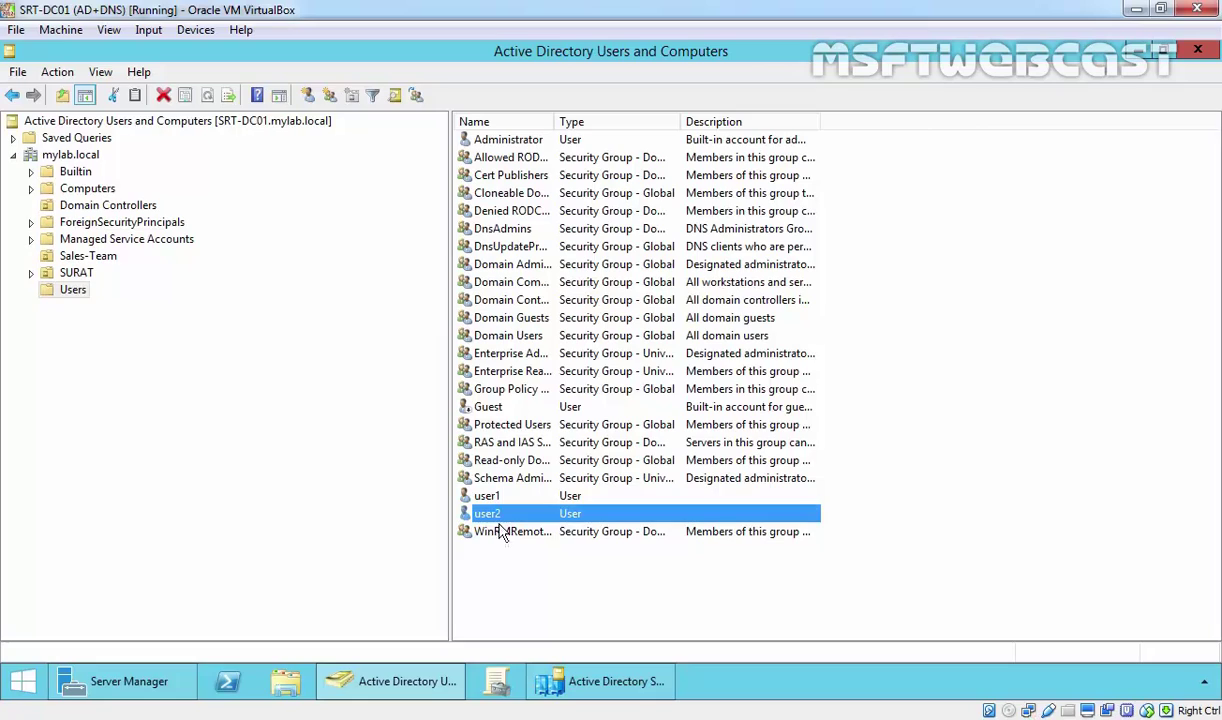
pyautogui.click(501, 605)
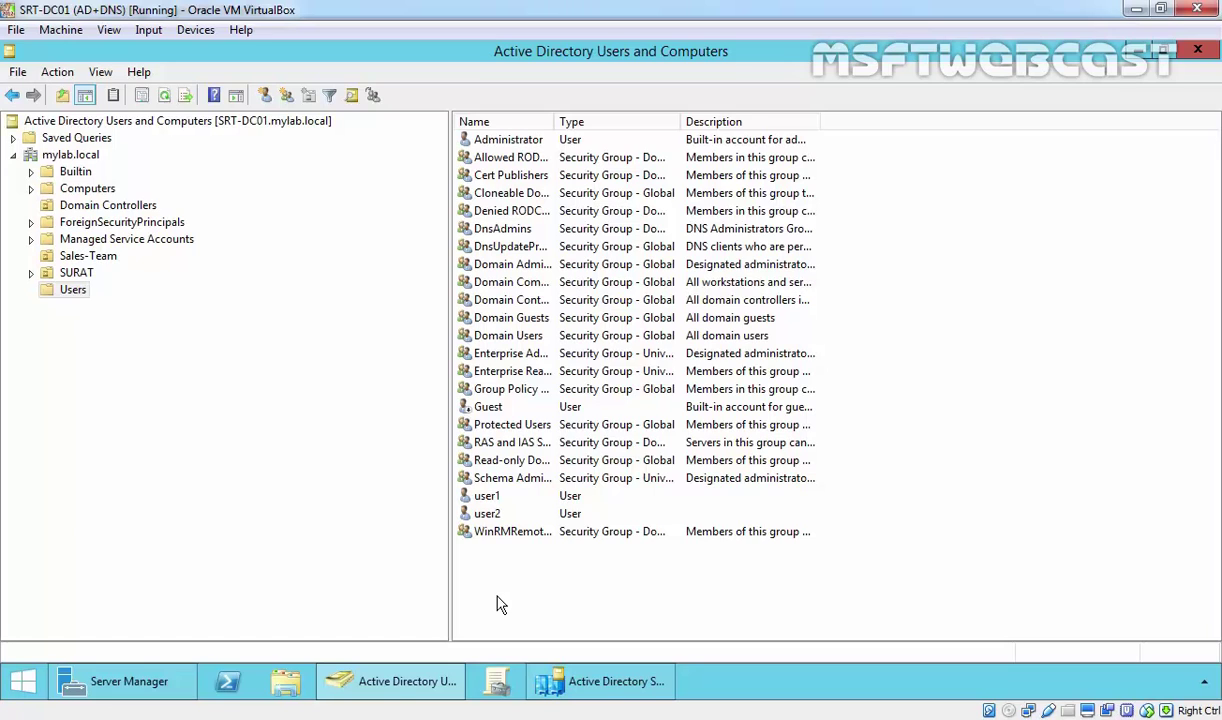
# Switch back to Active Directory Sites and Services and review the automatically generated connection.
pyautogui.click(603, 681)
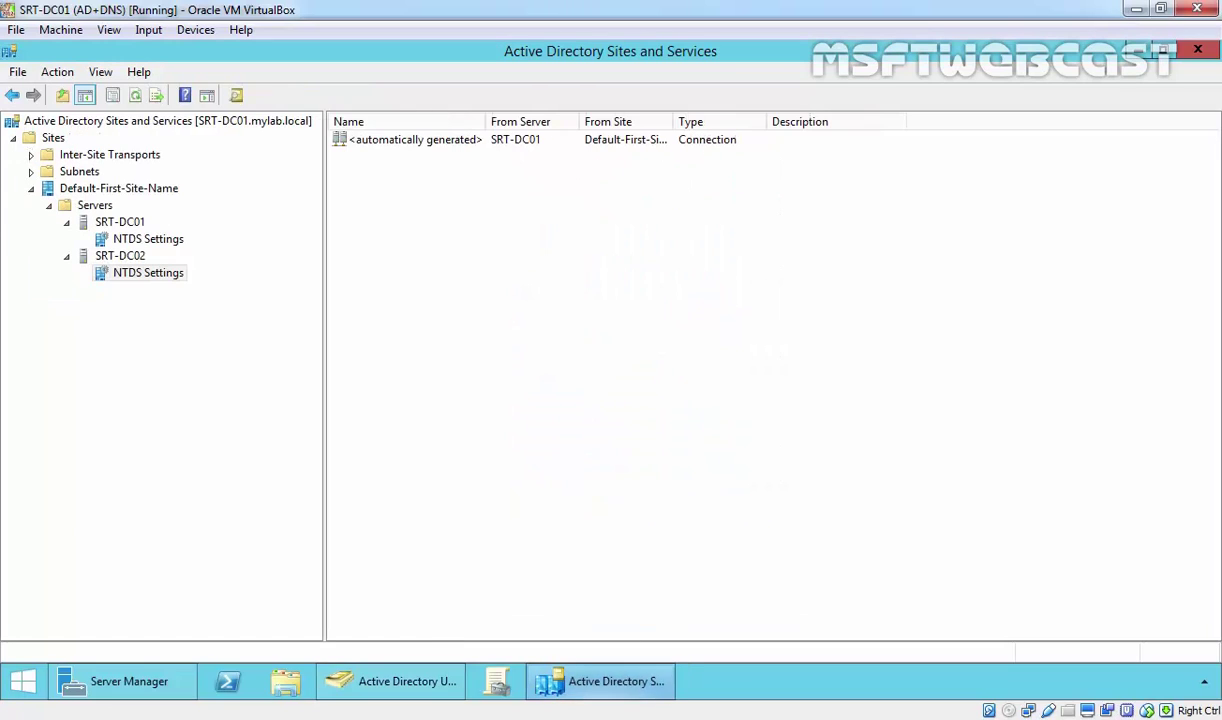
pyautogui.click(403, 145)
pyautogui.click(501, 292)
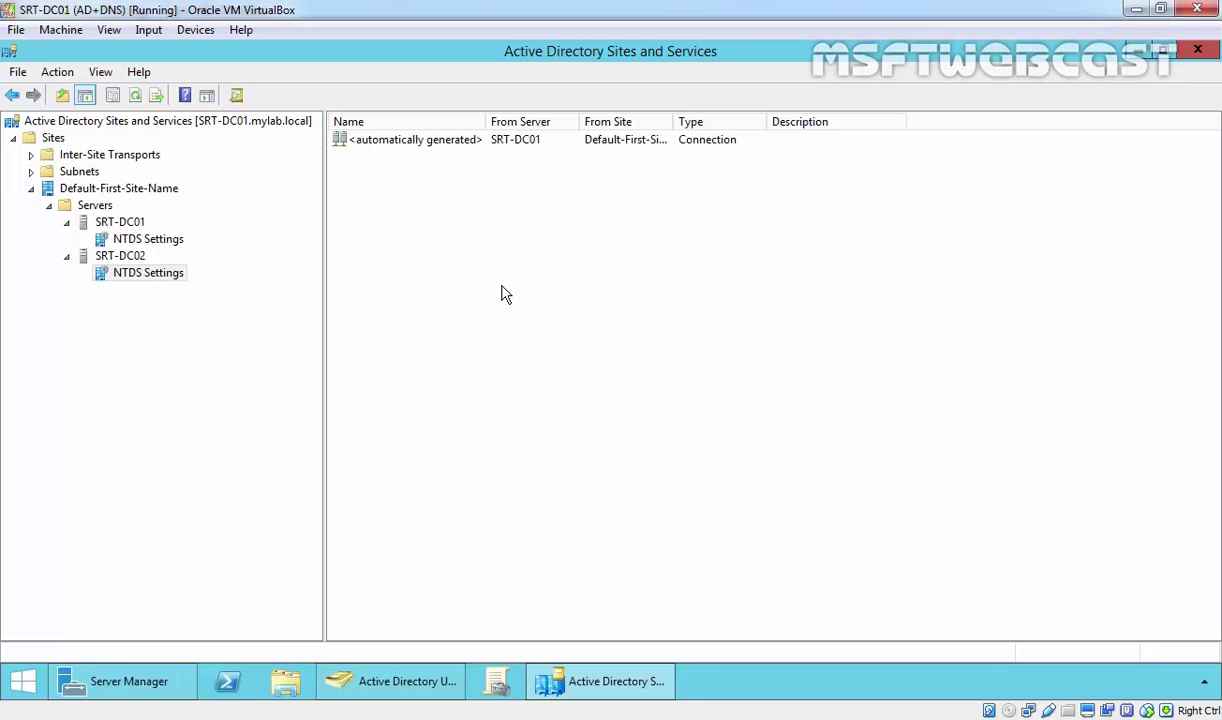